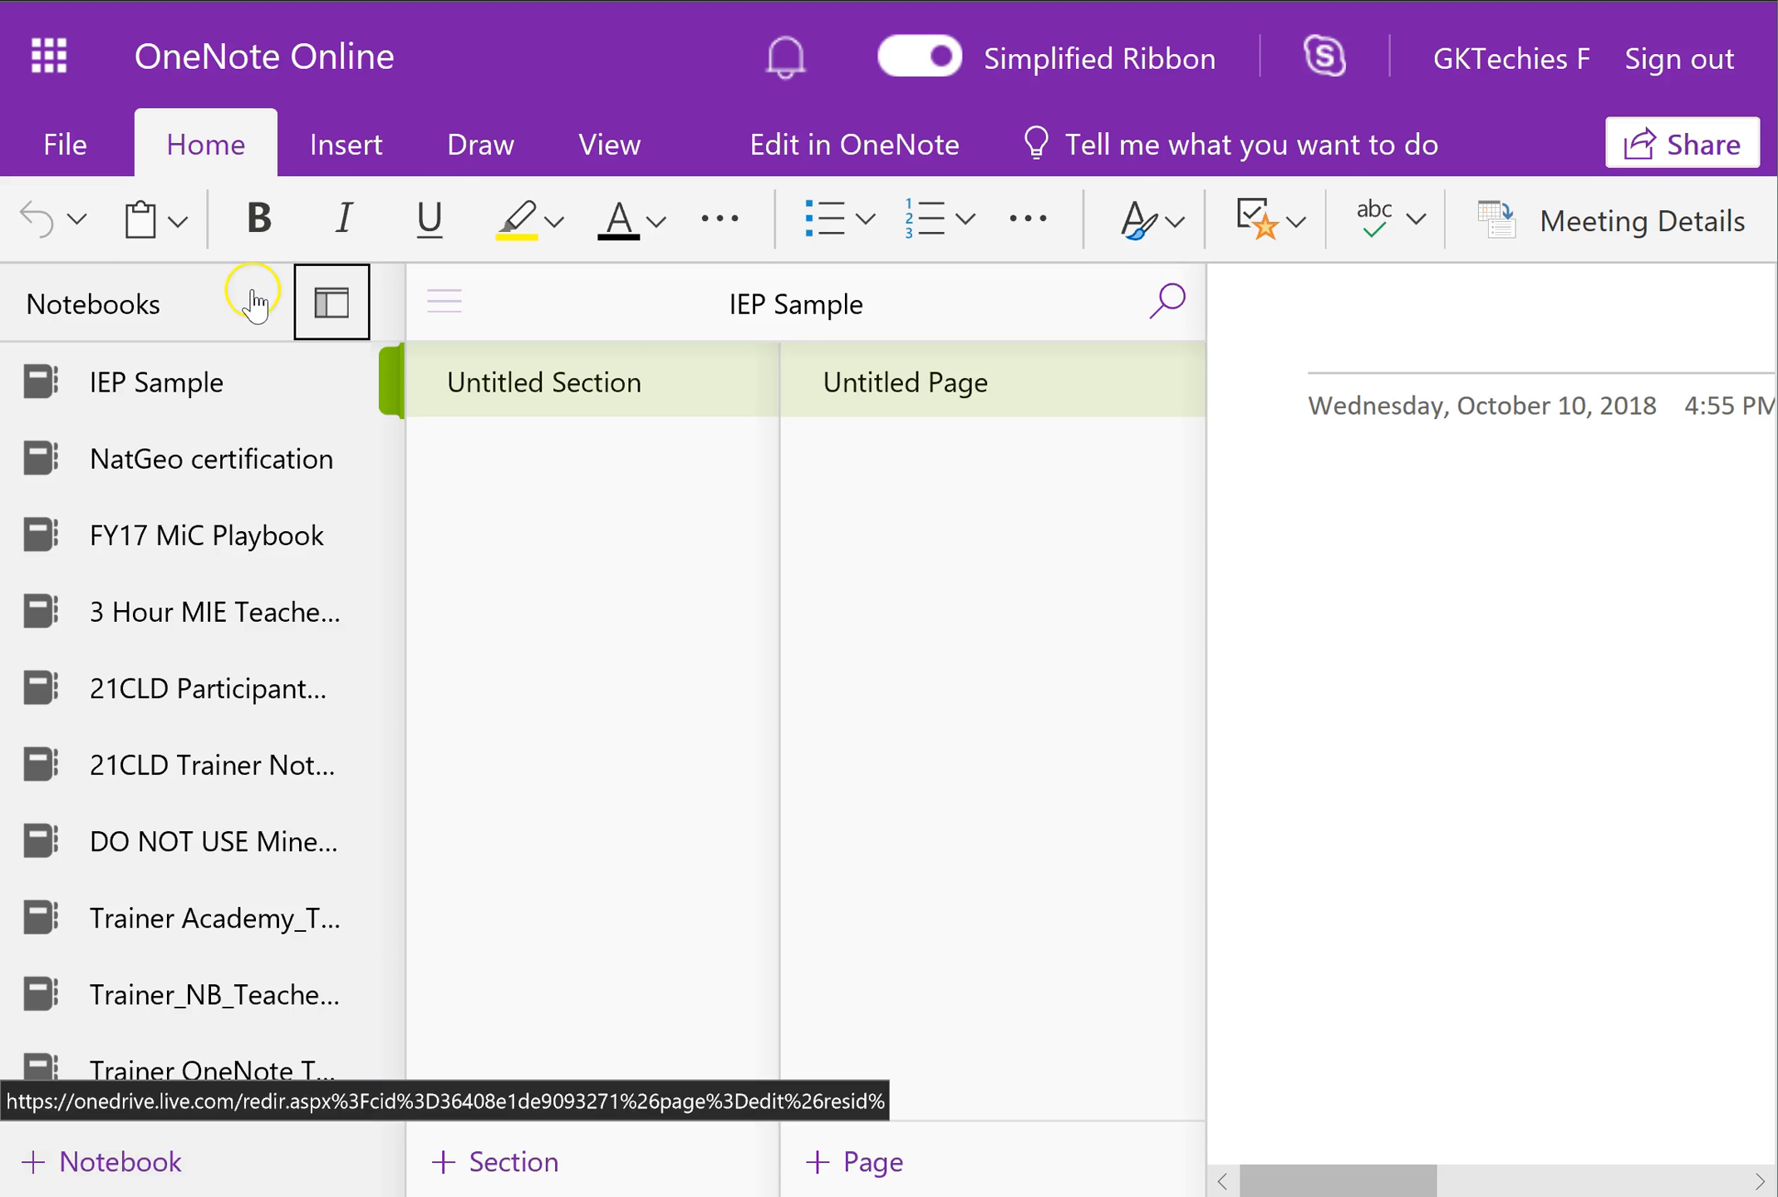
# - Set the navigation to show sections and pages, and rename the untitled section Communication
pyautogui.click(332, 307)
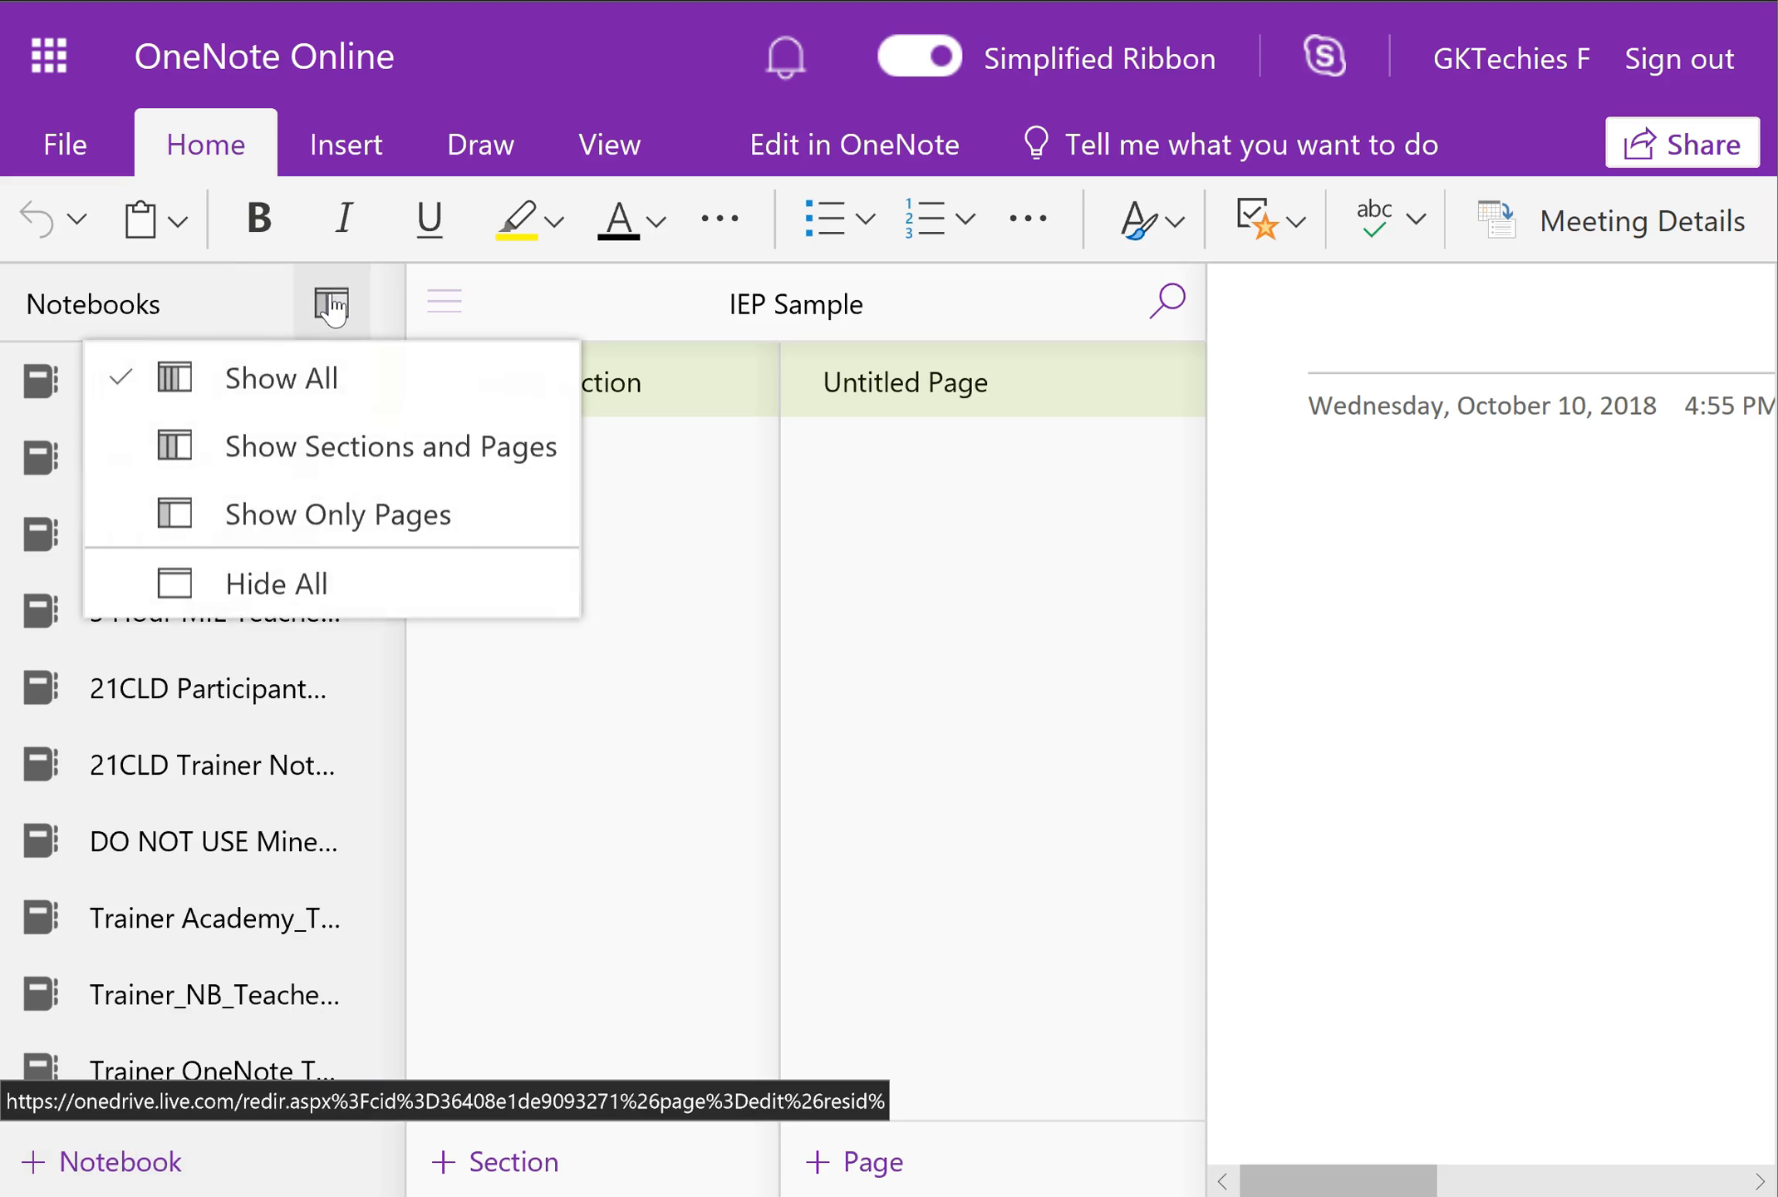
pyautogui.click(313, 465)
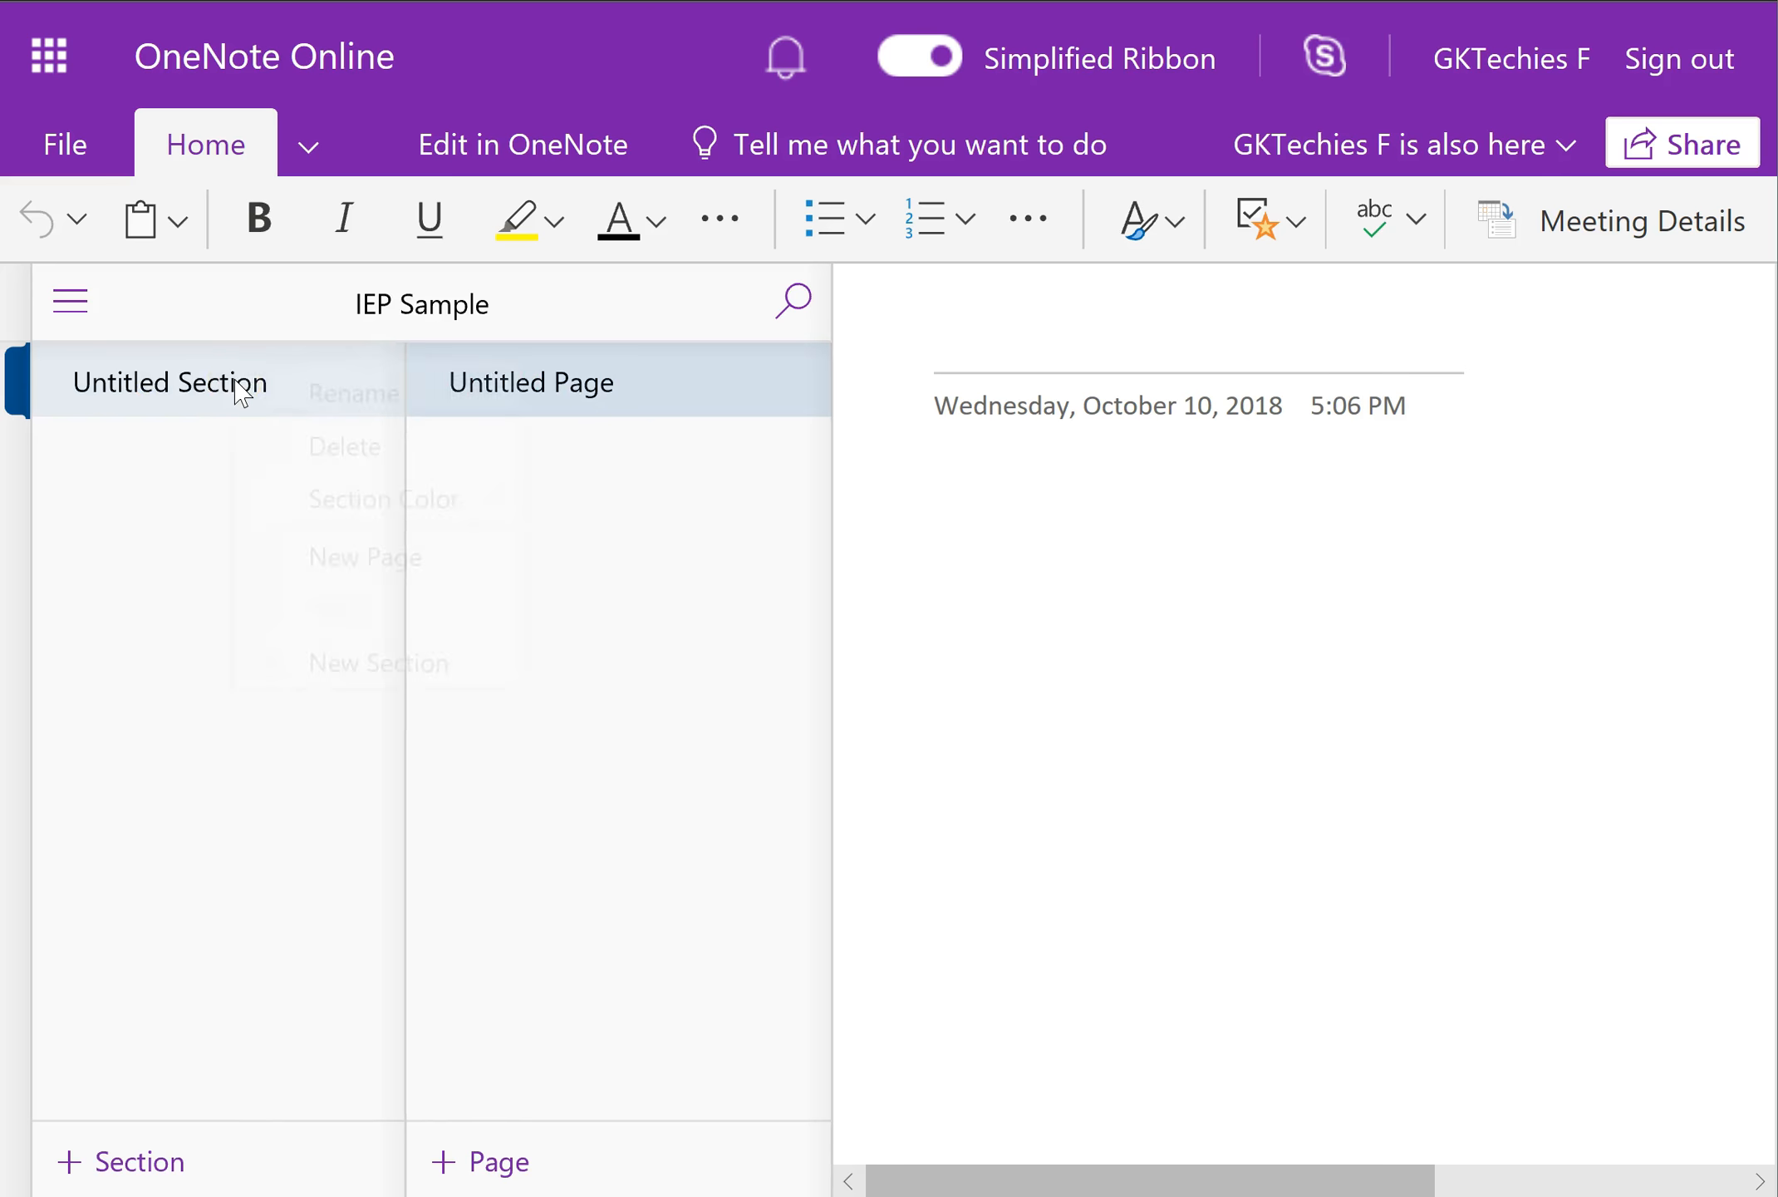
pyautogui.click(279, 419)
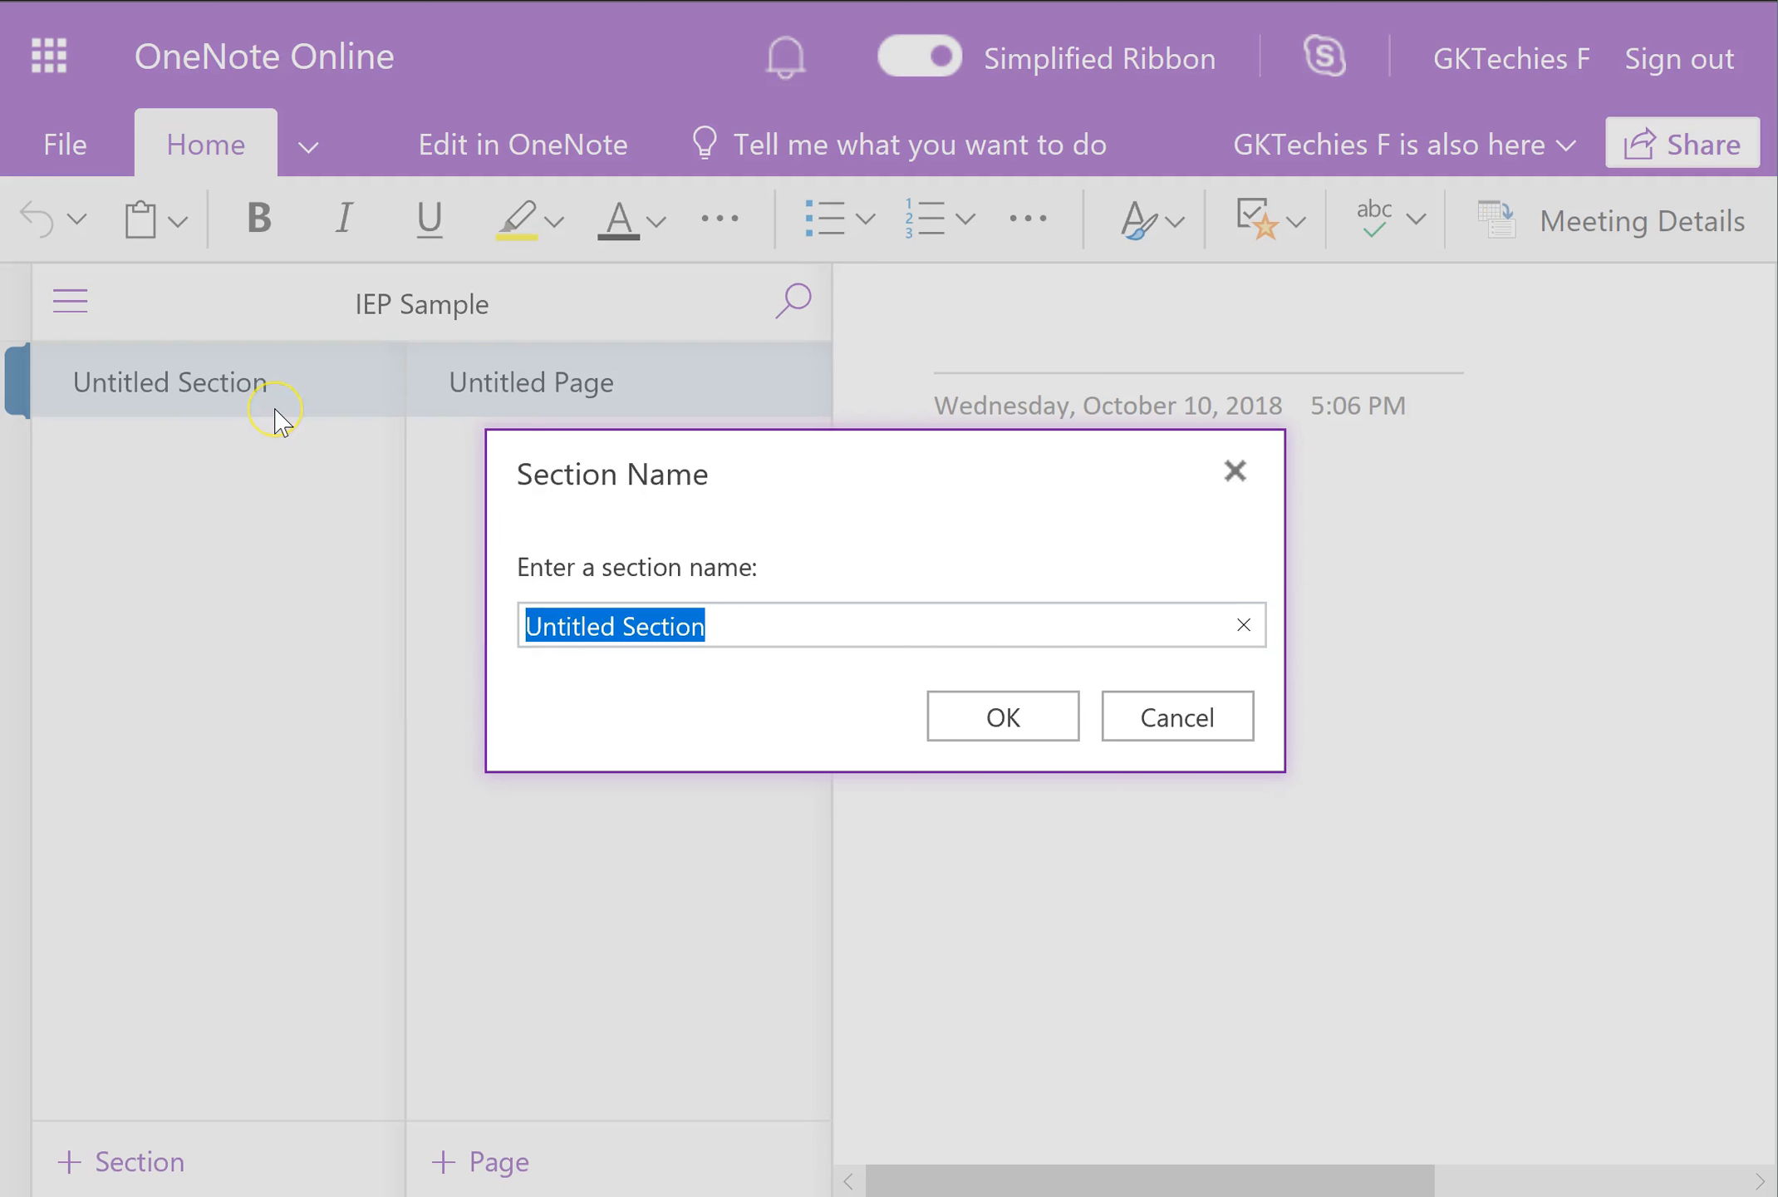
pyautogui.write('Communicati')
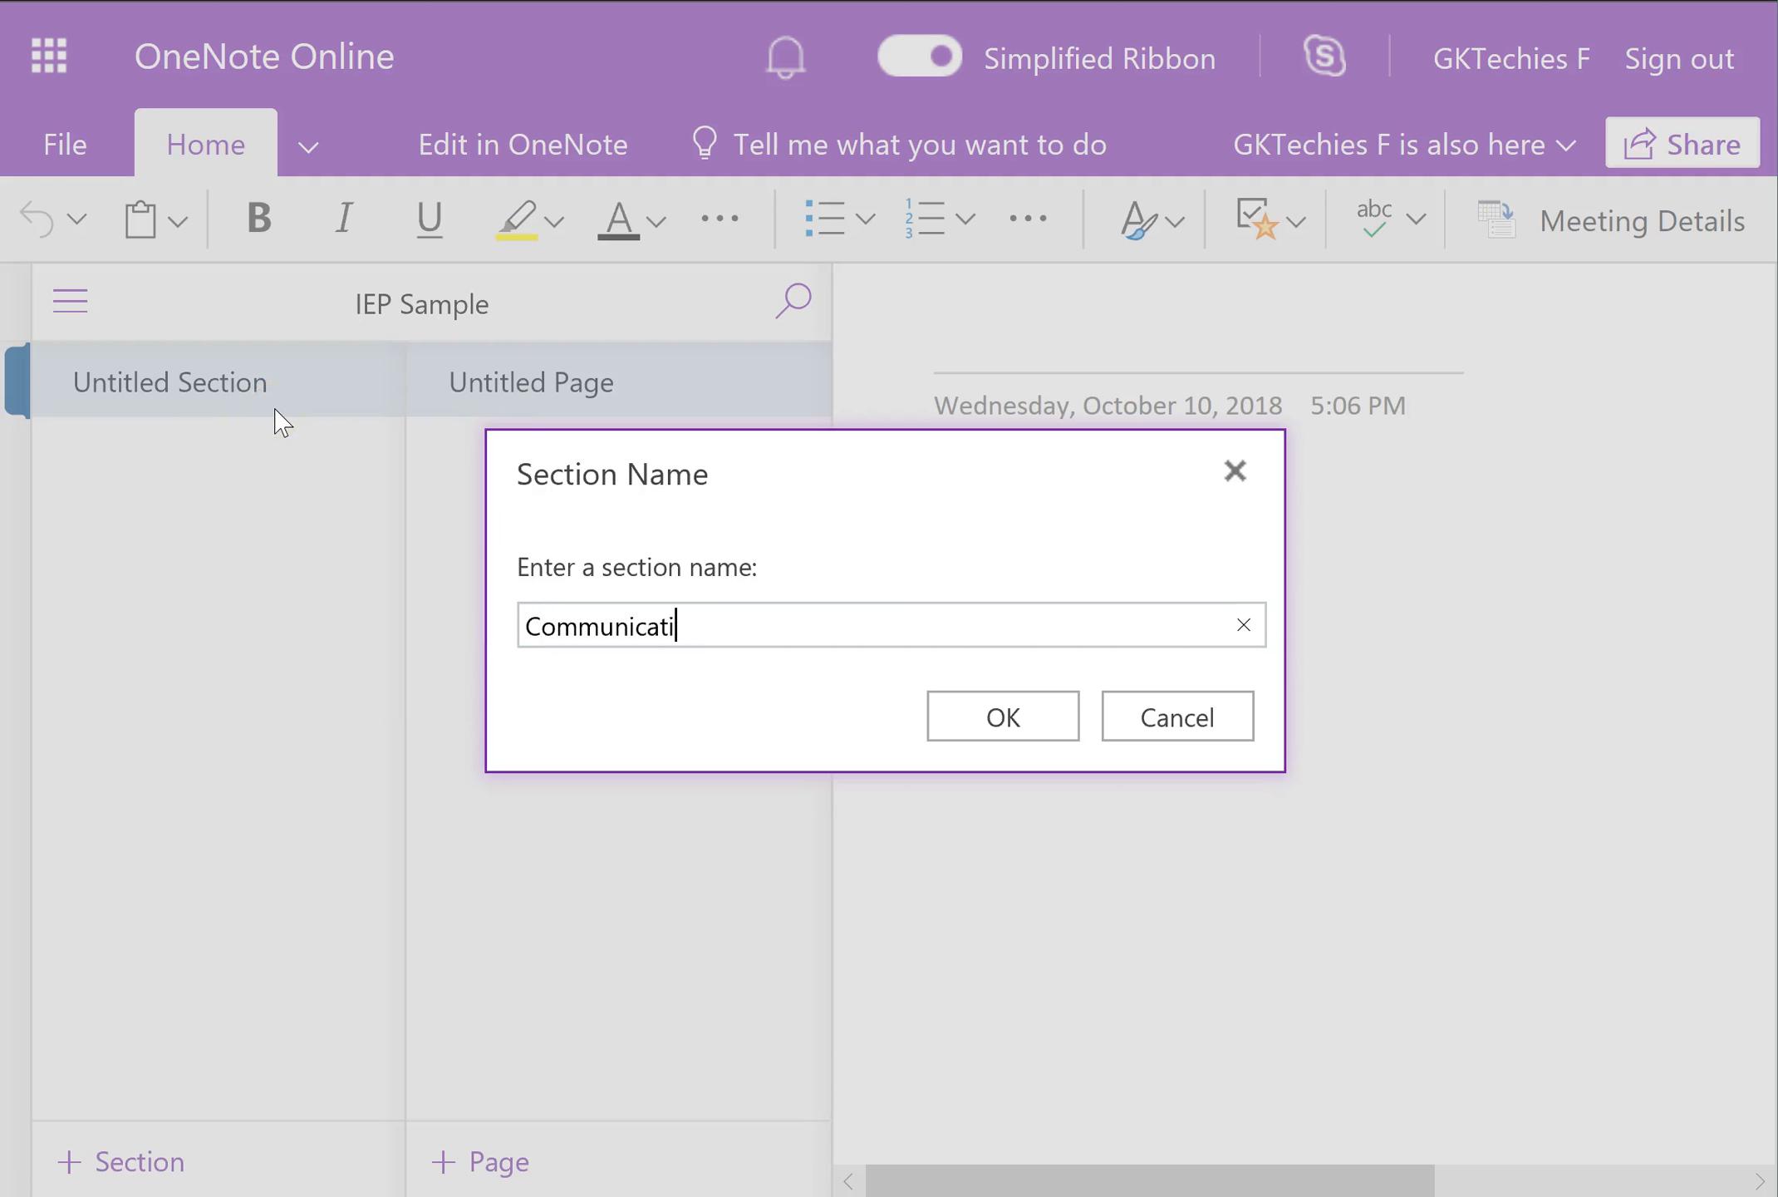
pyautogui.write('on')
pyautogui.click(997, 716)
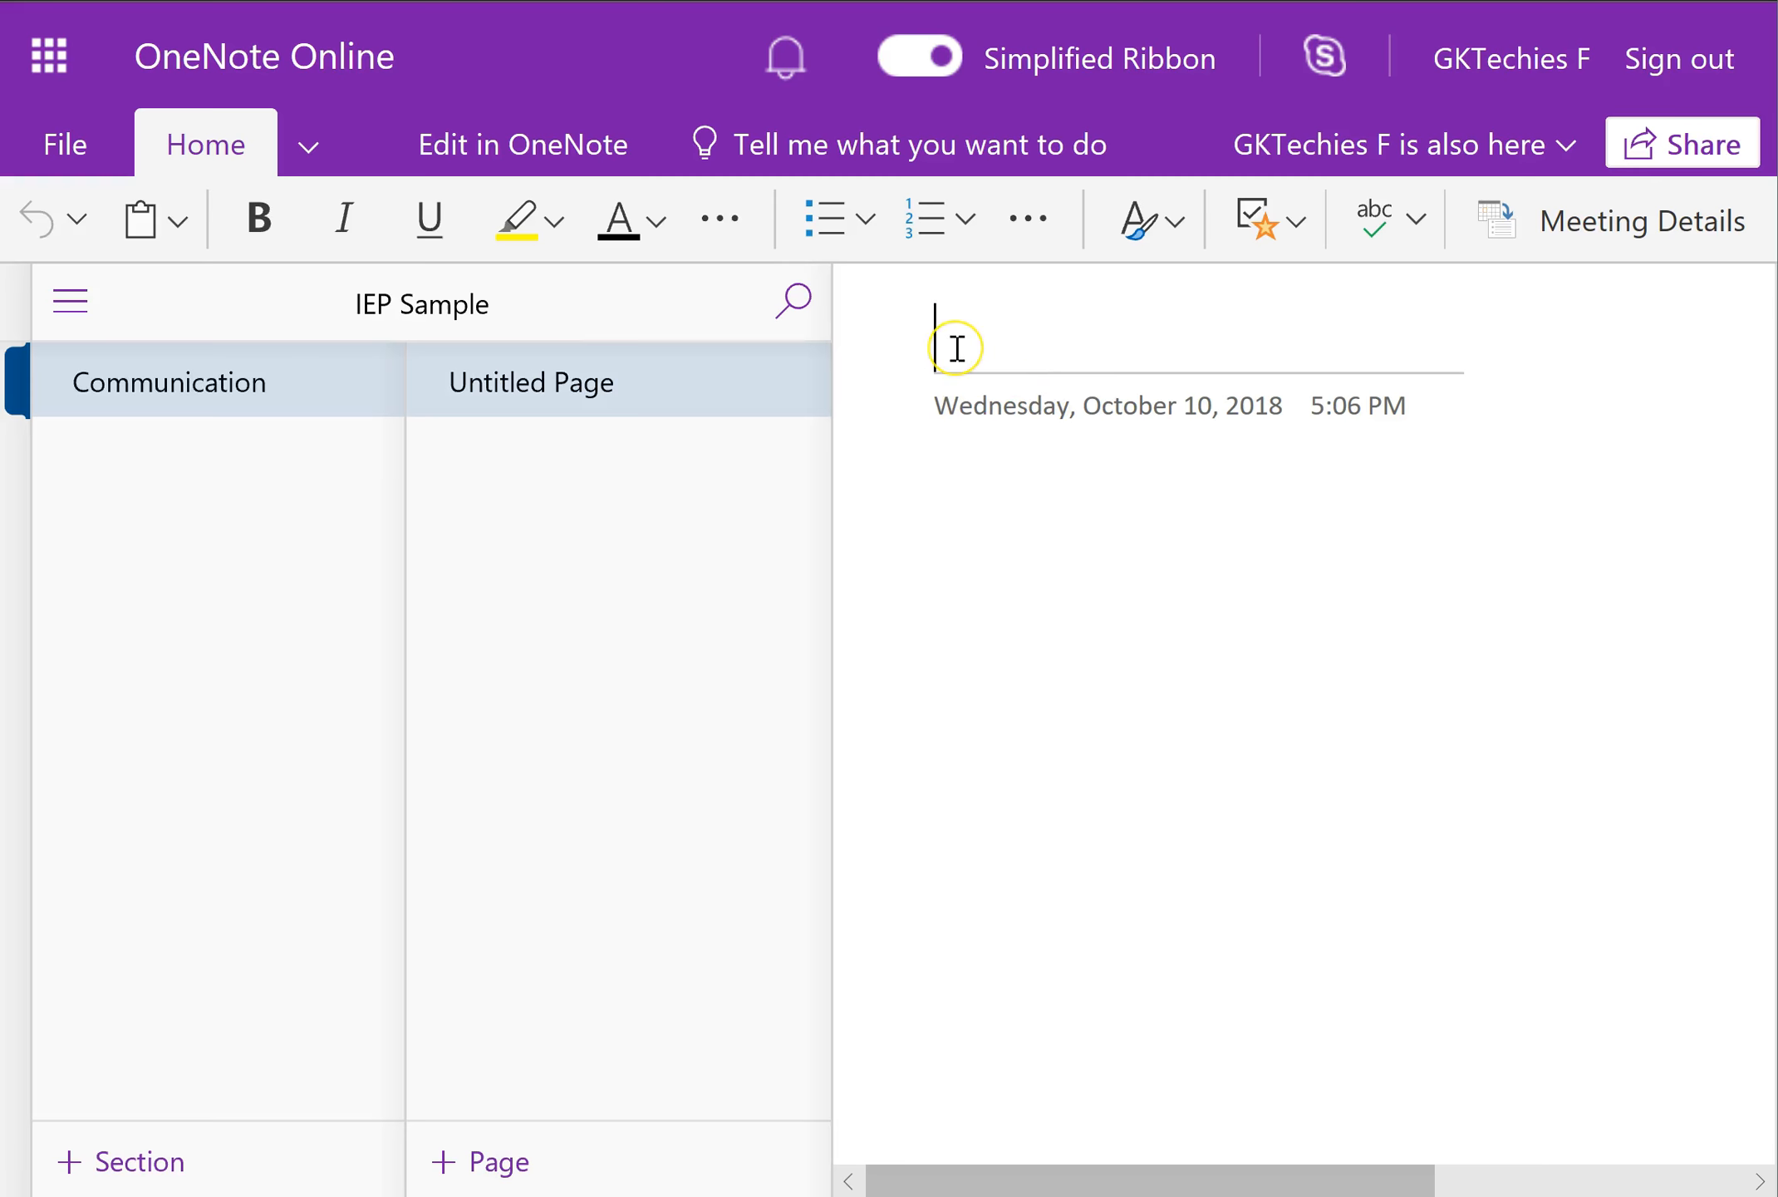
# - Title the untitled page Contacts and add a second page titled School Call Log to the Communication section
pyautogui.write('Contacts')
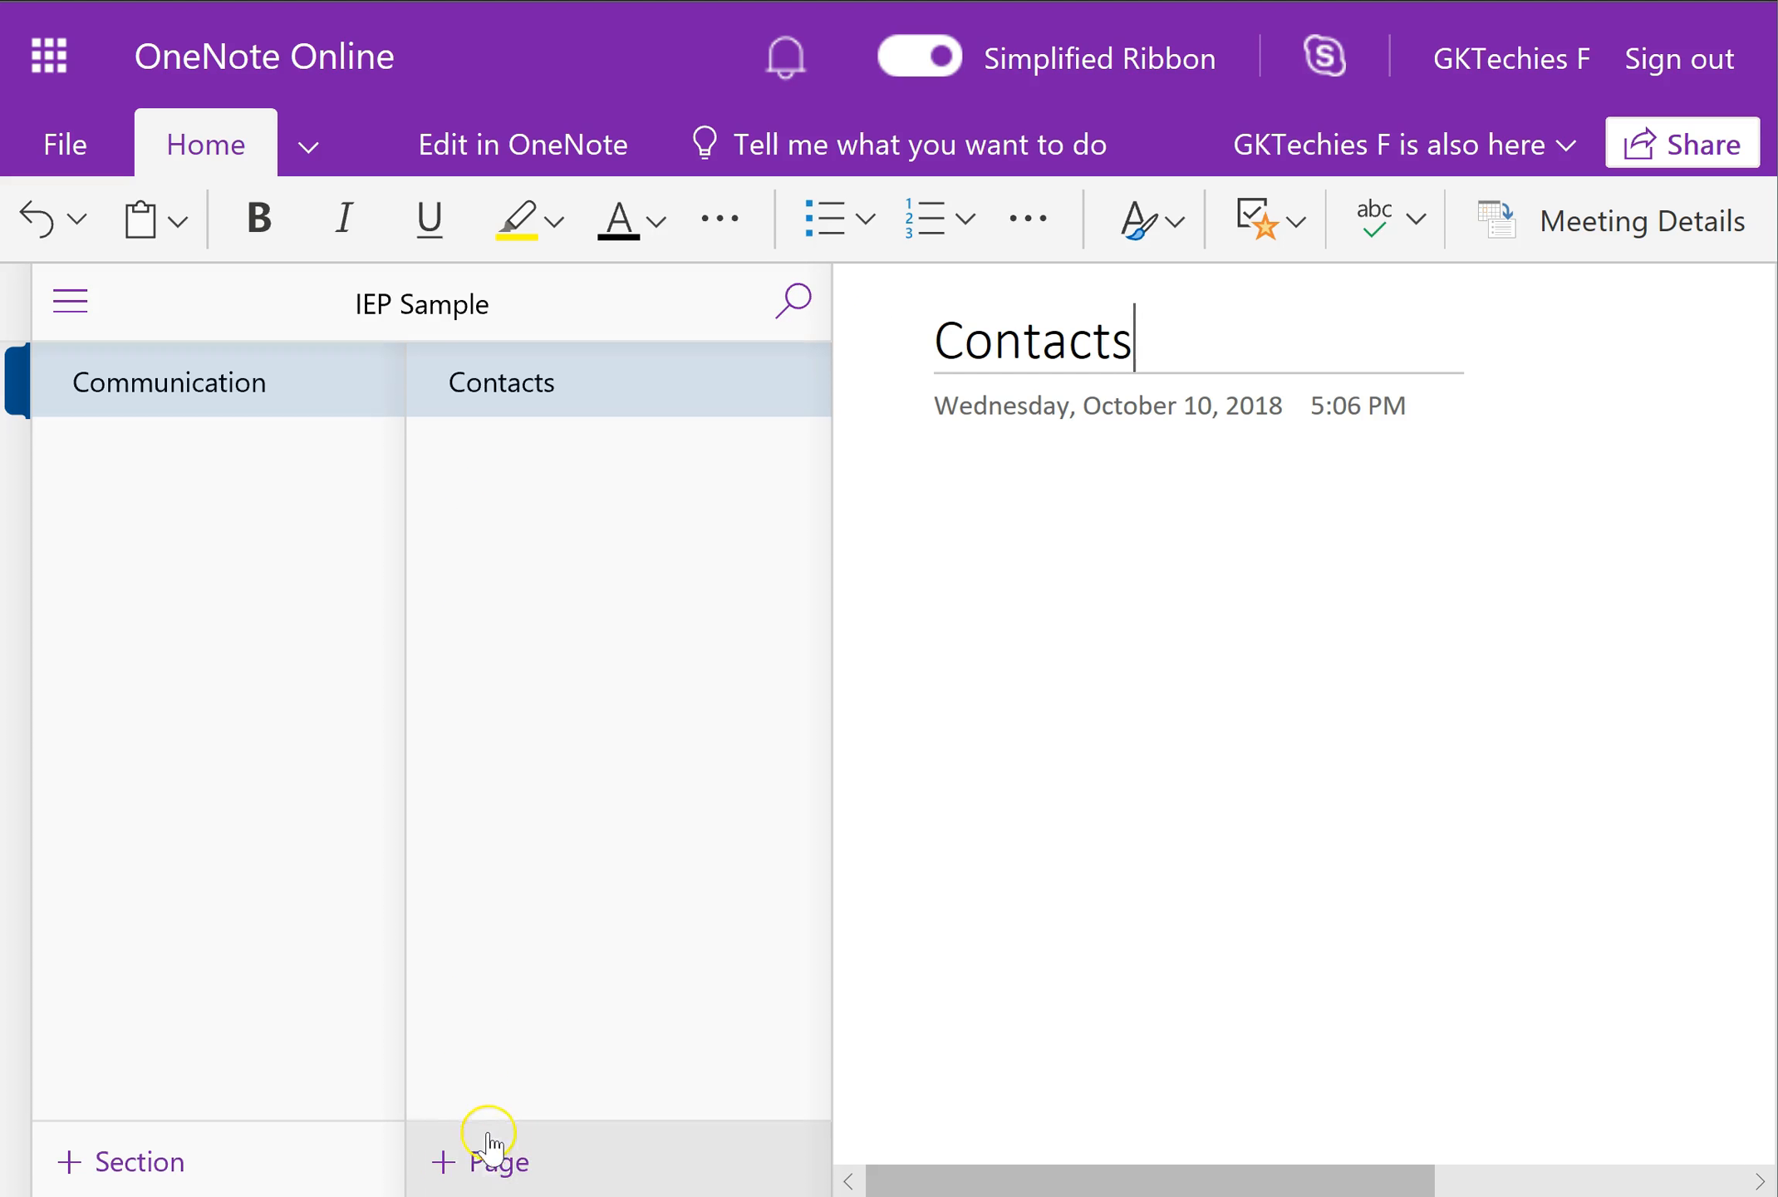
pyautogui.click(499, 1162)
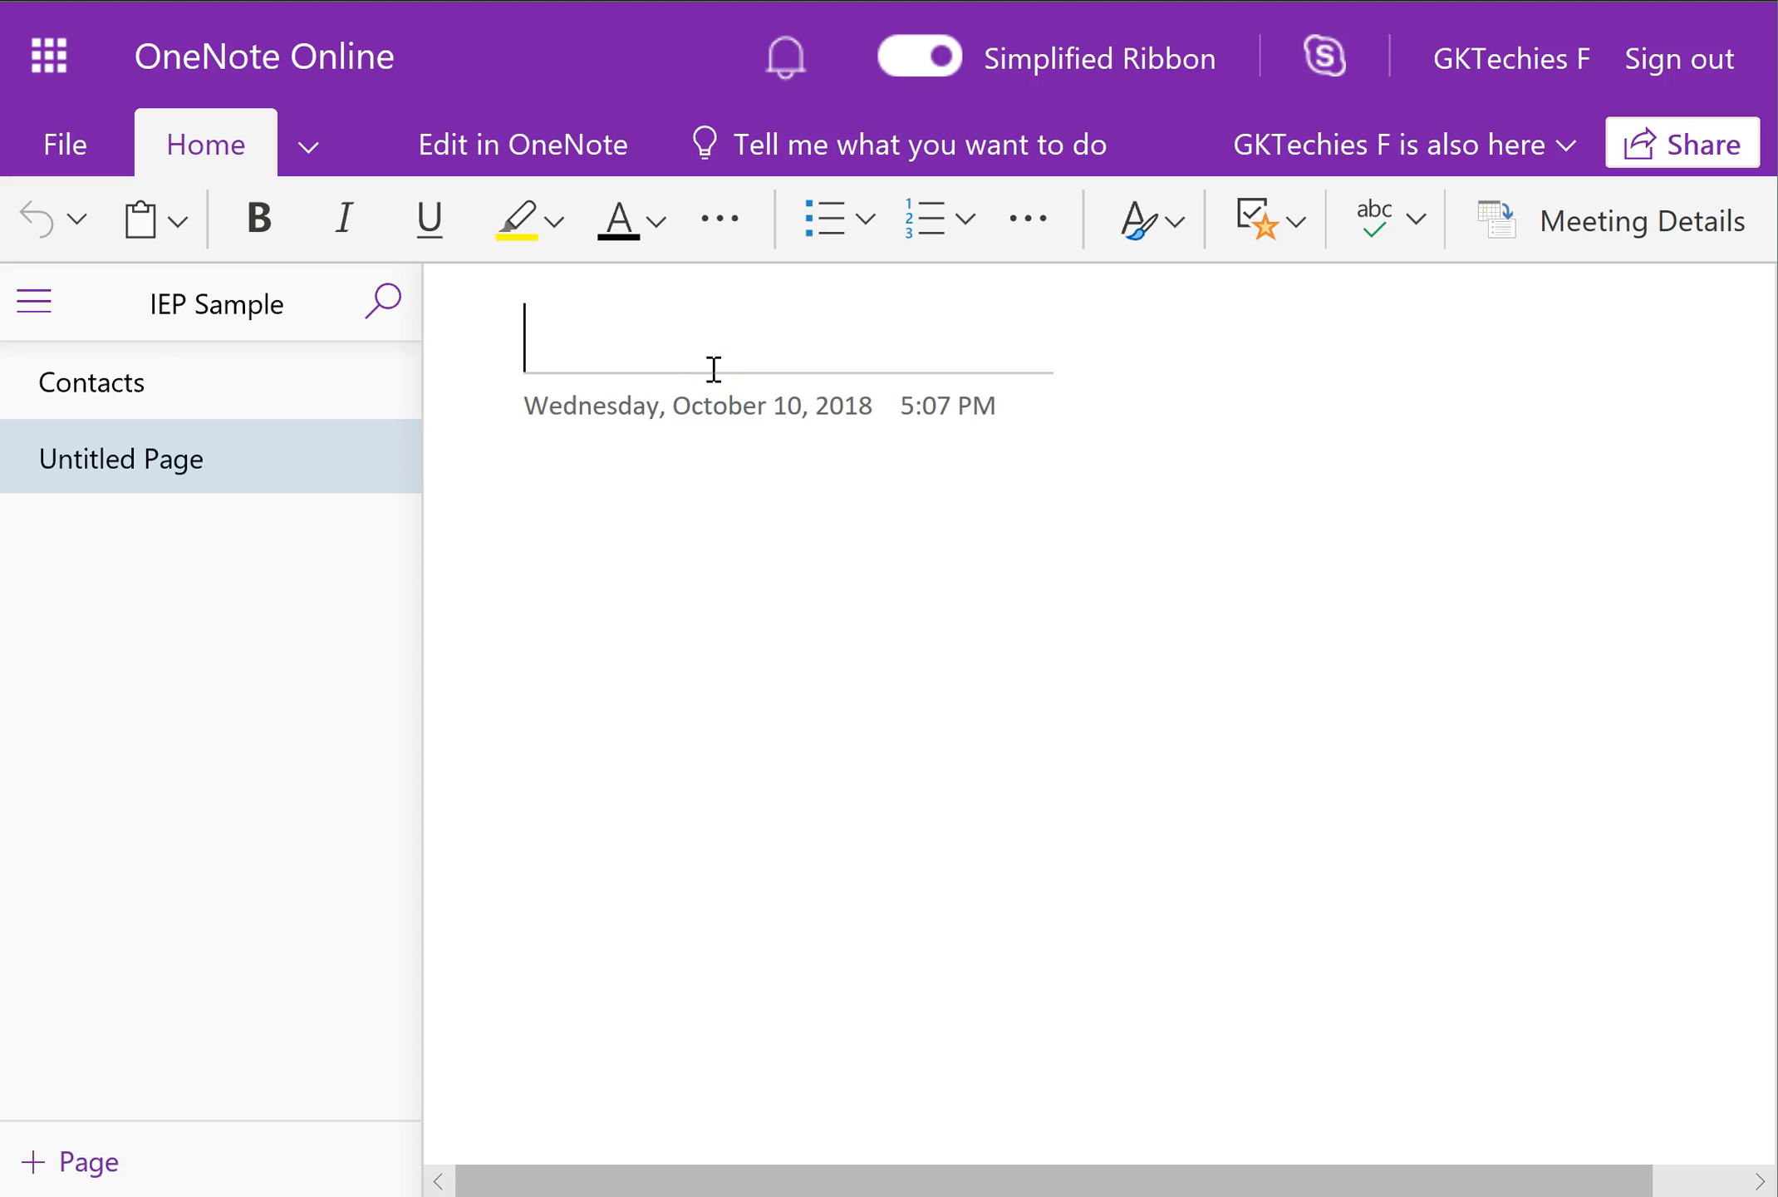
pyautogui.write('School')
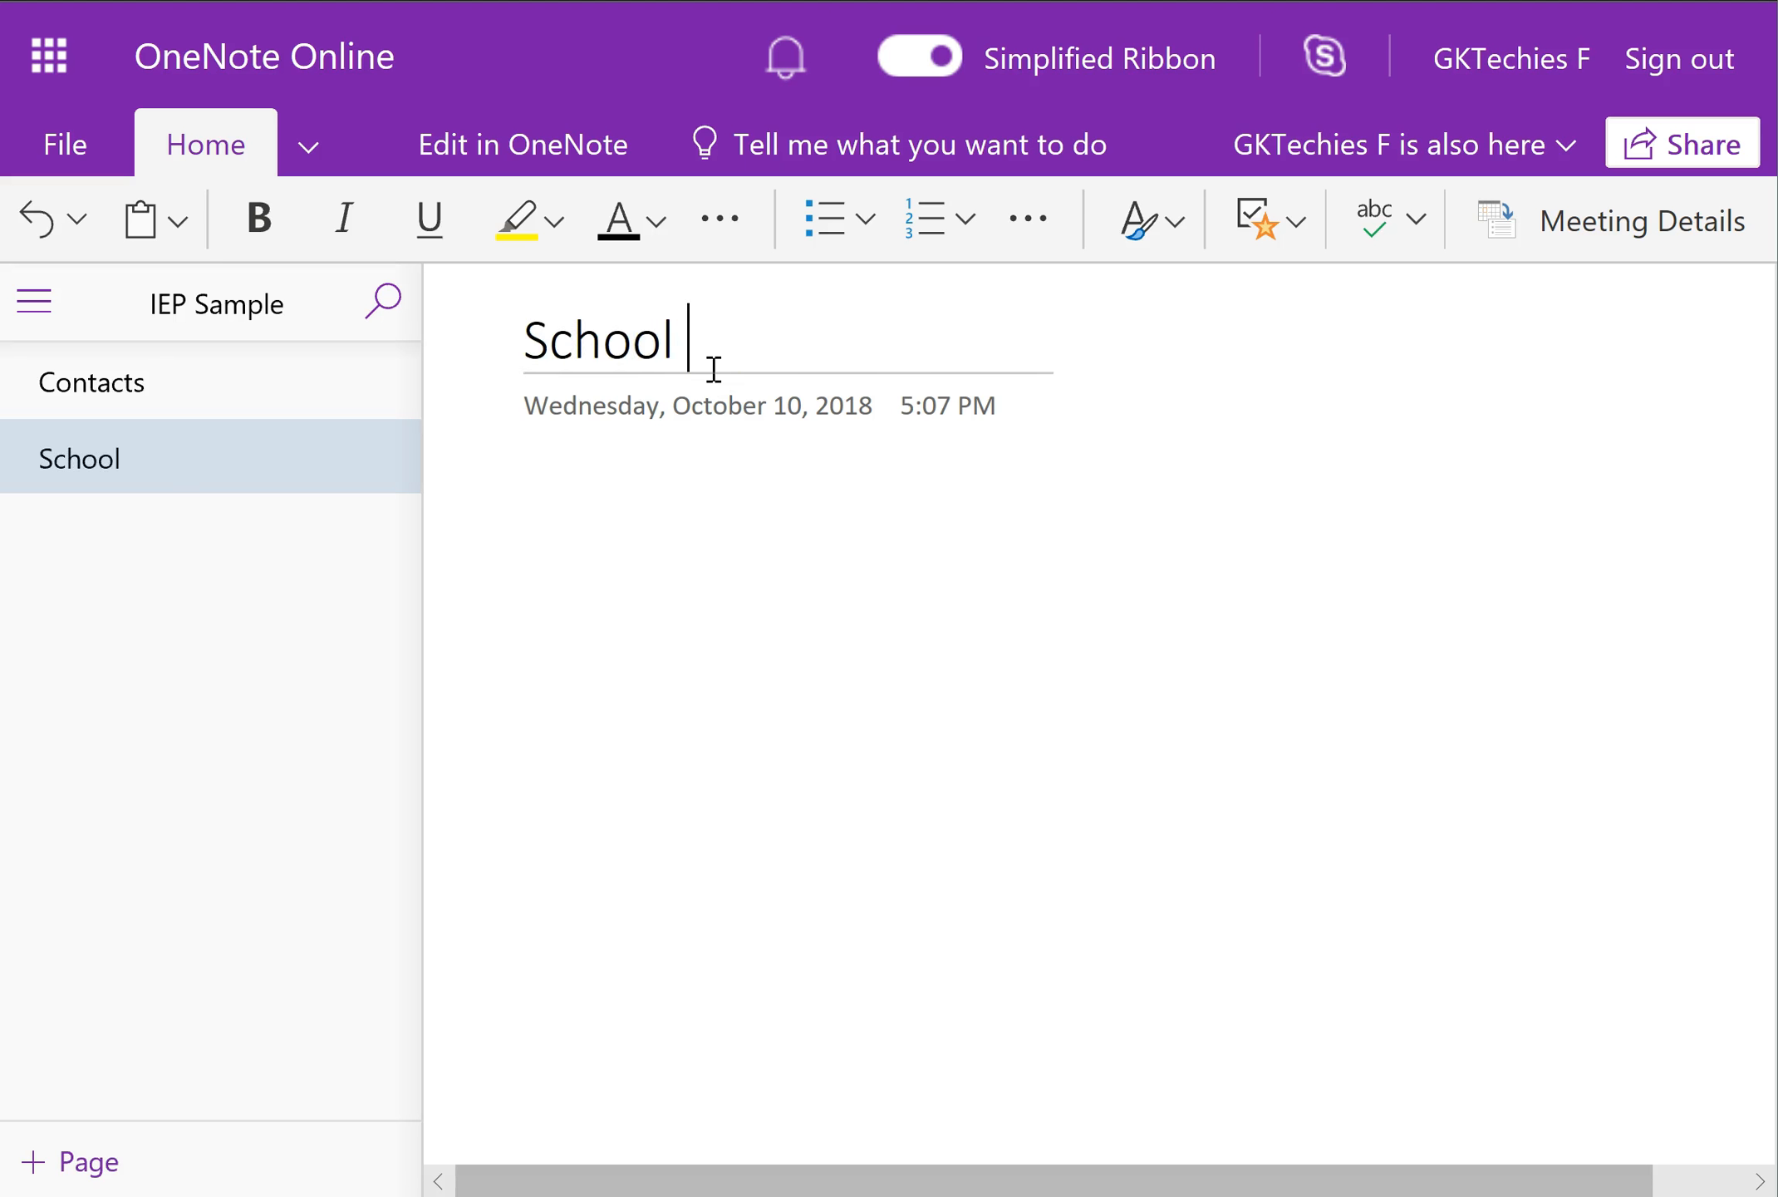
pyautogui.write(' Calls')
pyautogui.press('BackSpace')
pyautogui.write('Log')
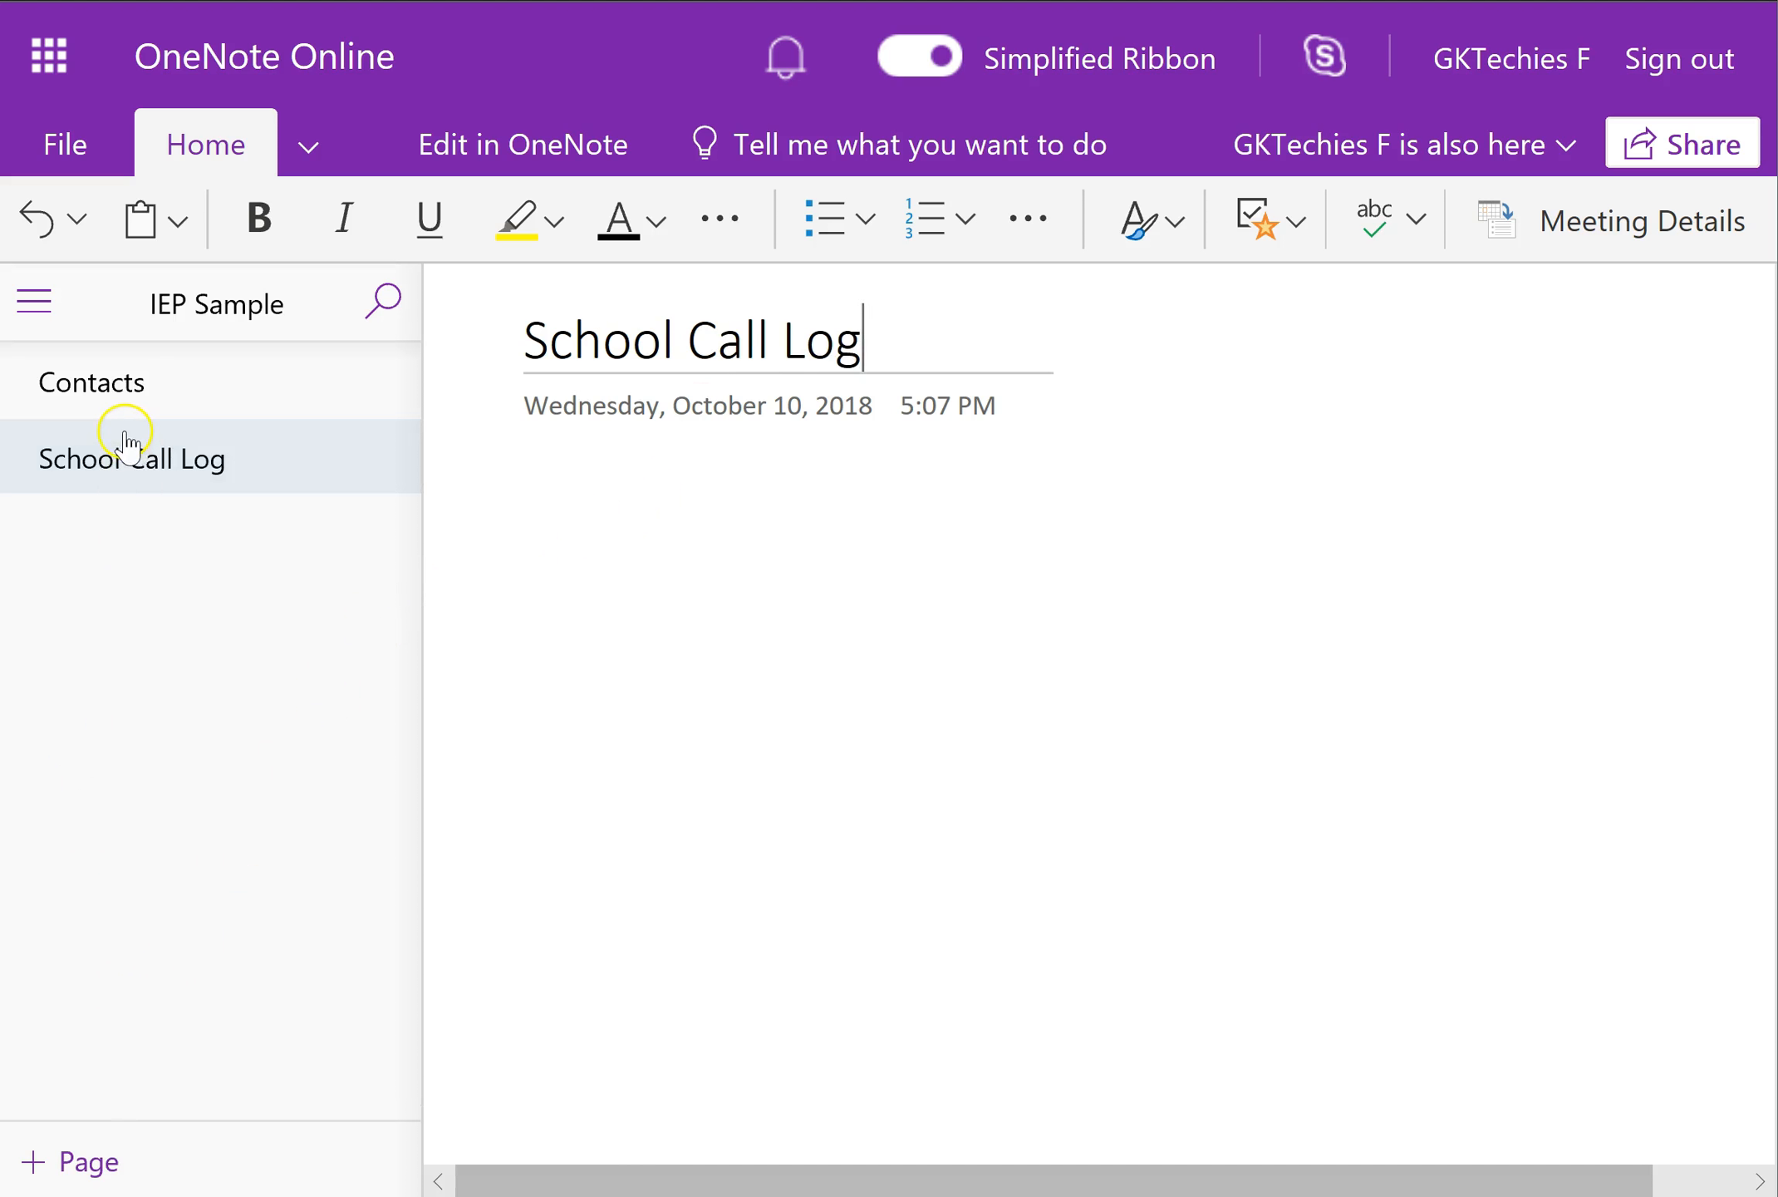
# - Bring the section list back with the Show Sections and Pages view and add a new section to the notebook
pyautogui.click(35, 299)
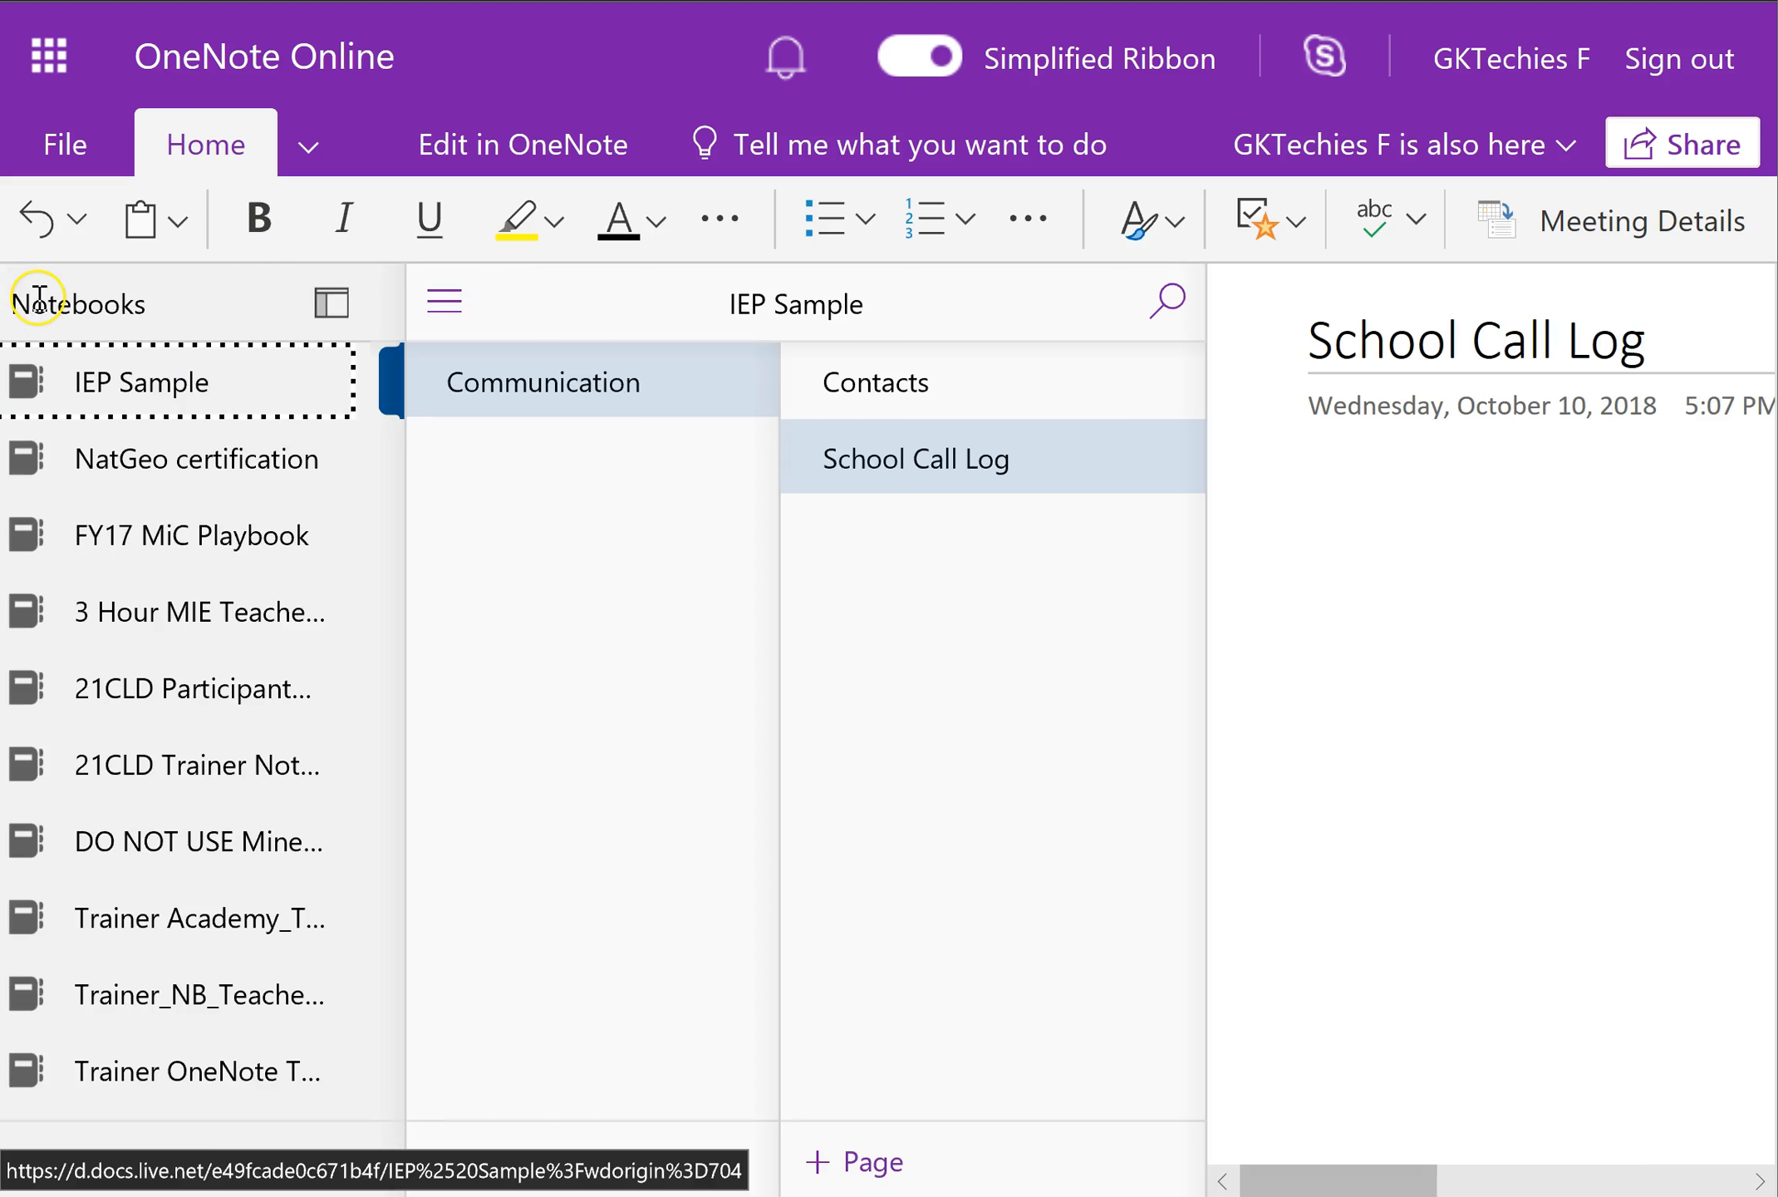
pyautogui.click(331, 304)
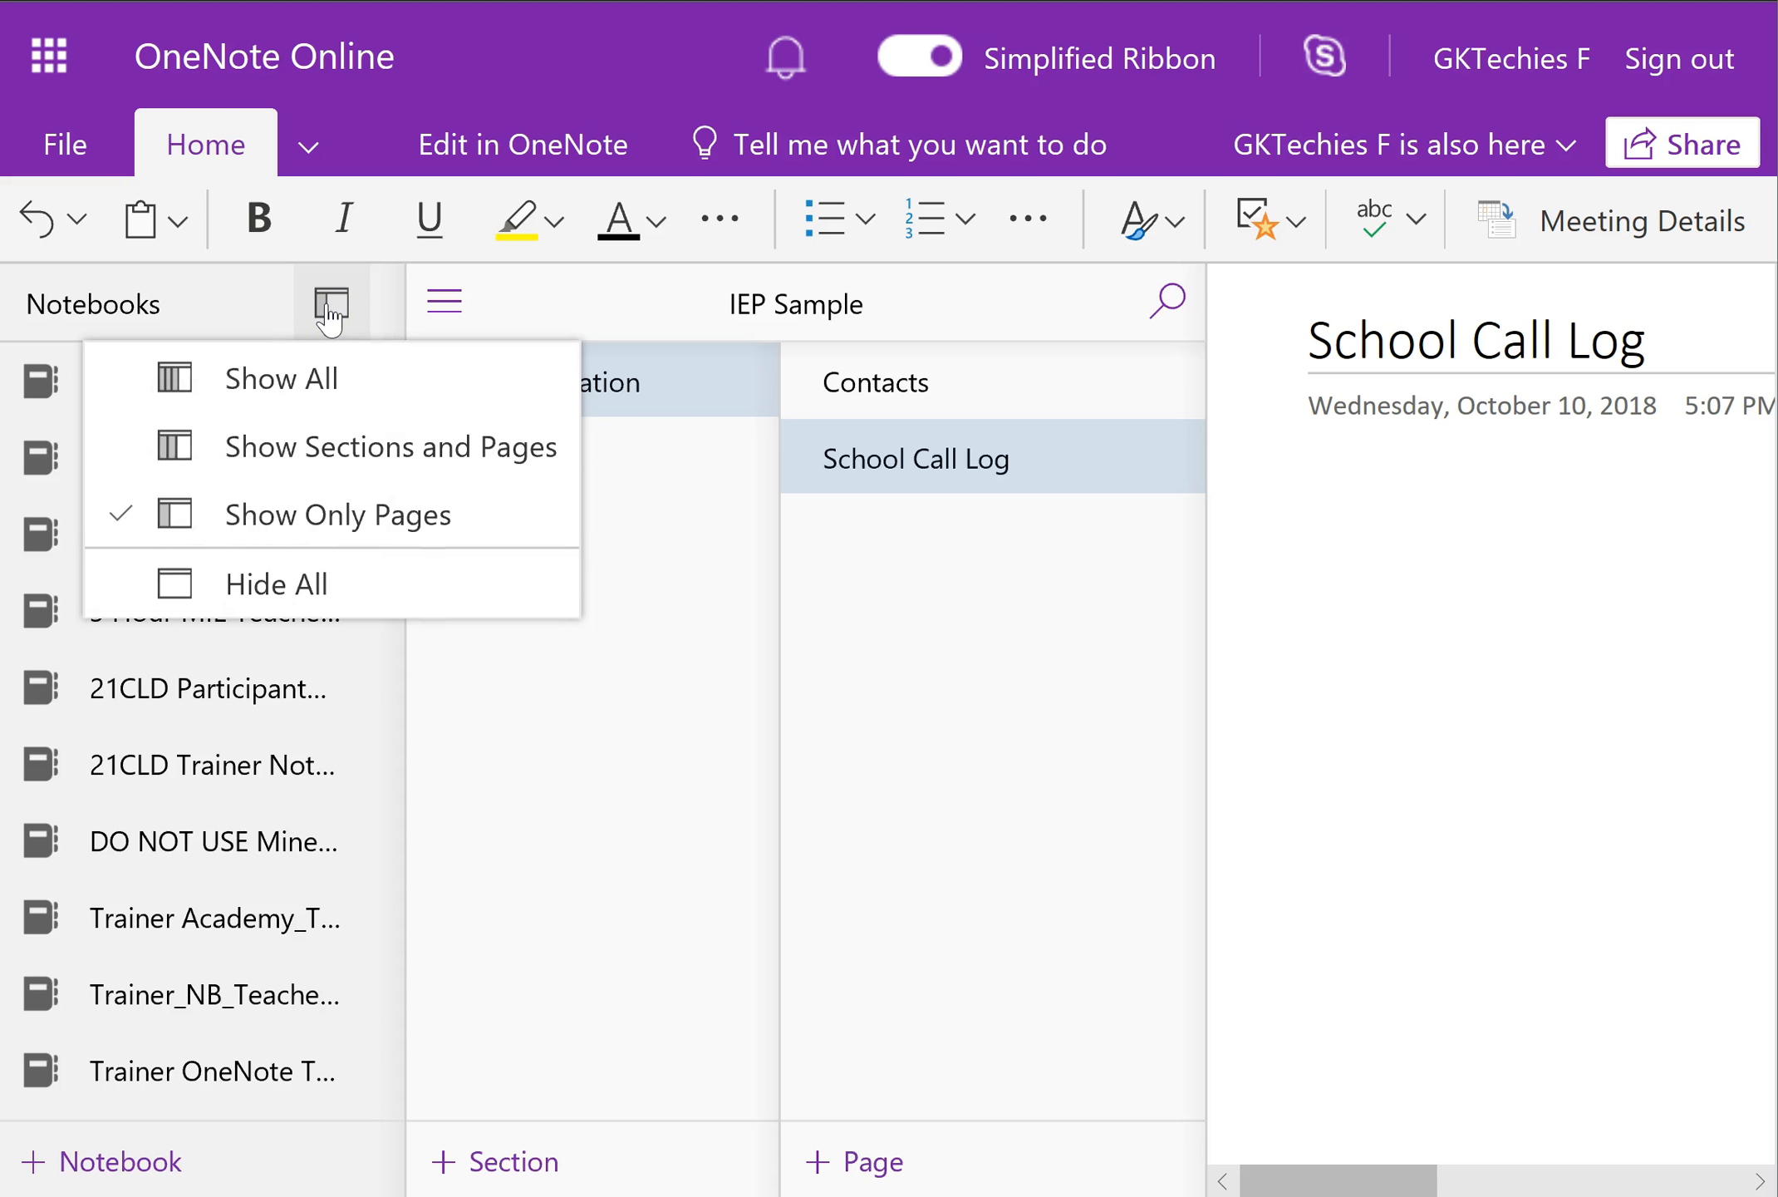
pyautogui.click(341, 448)
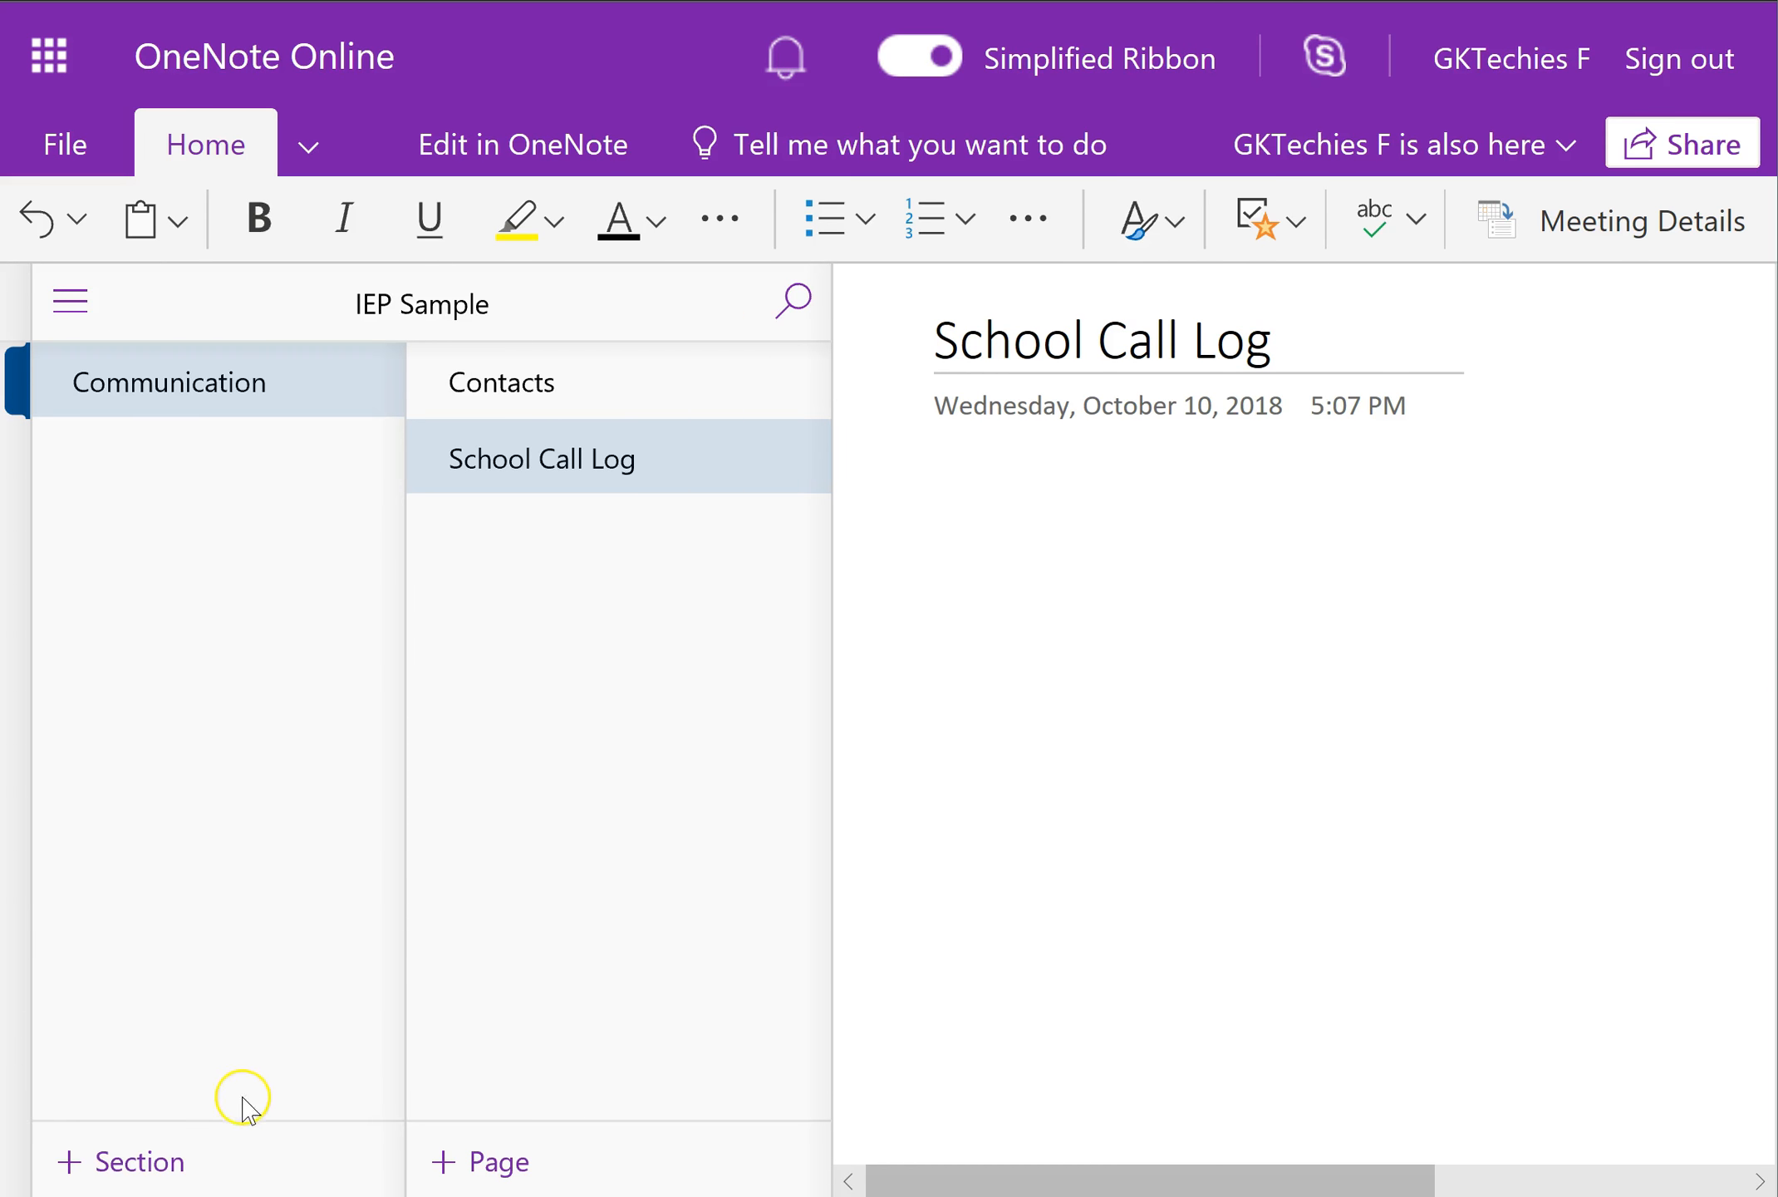
pyautogui.click(132, 1159)
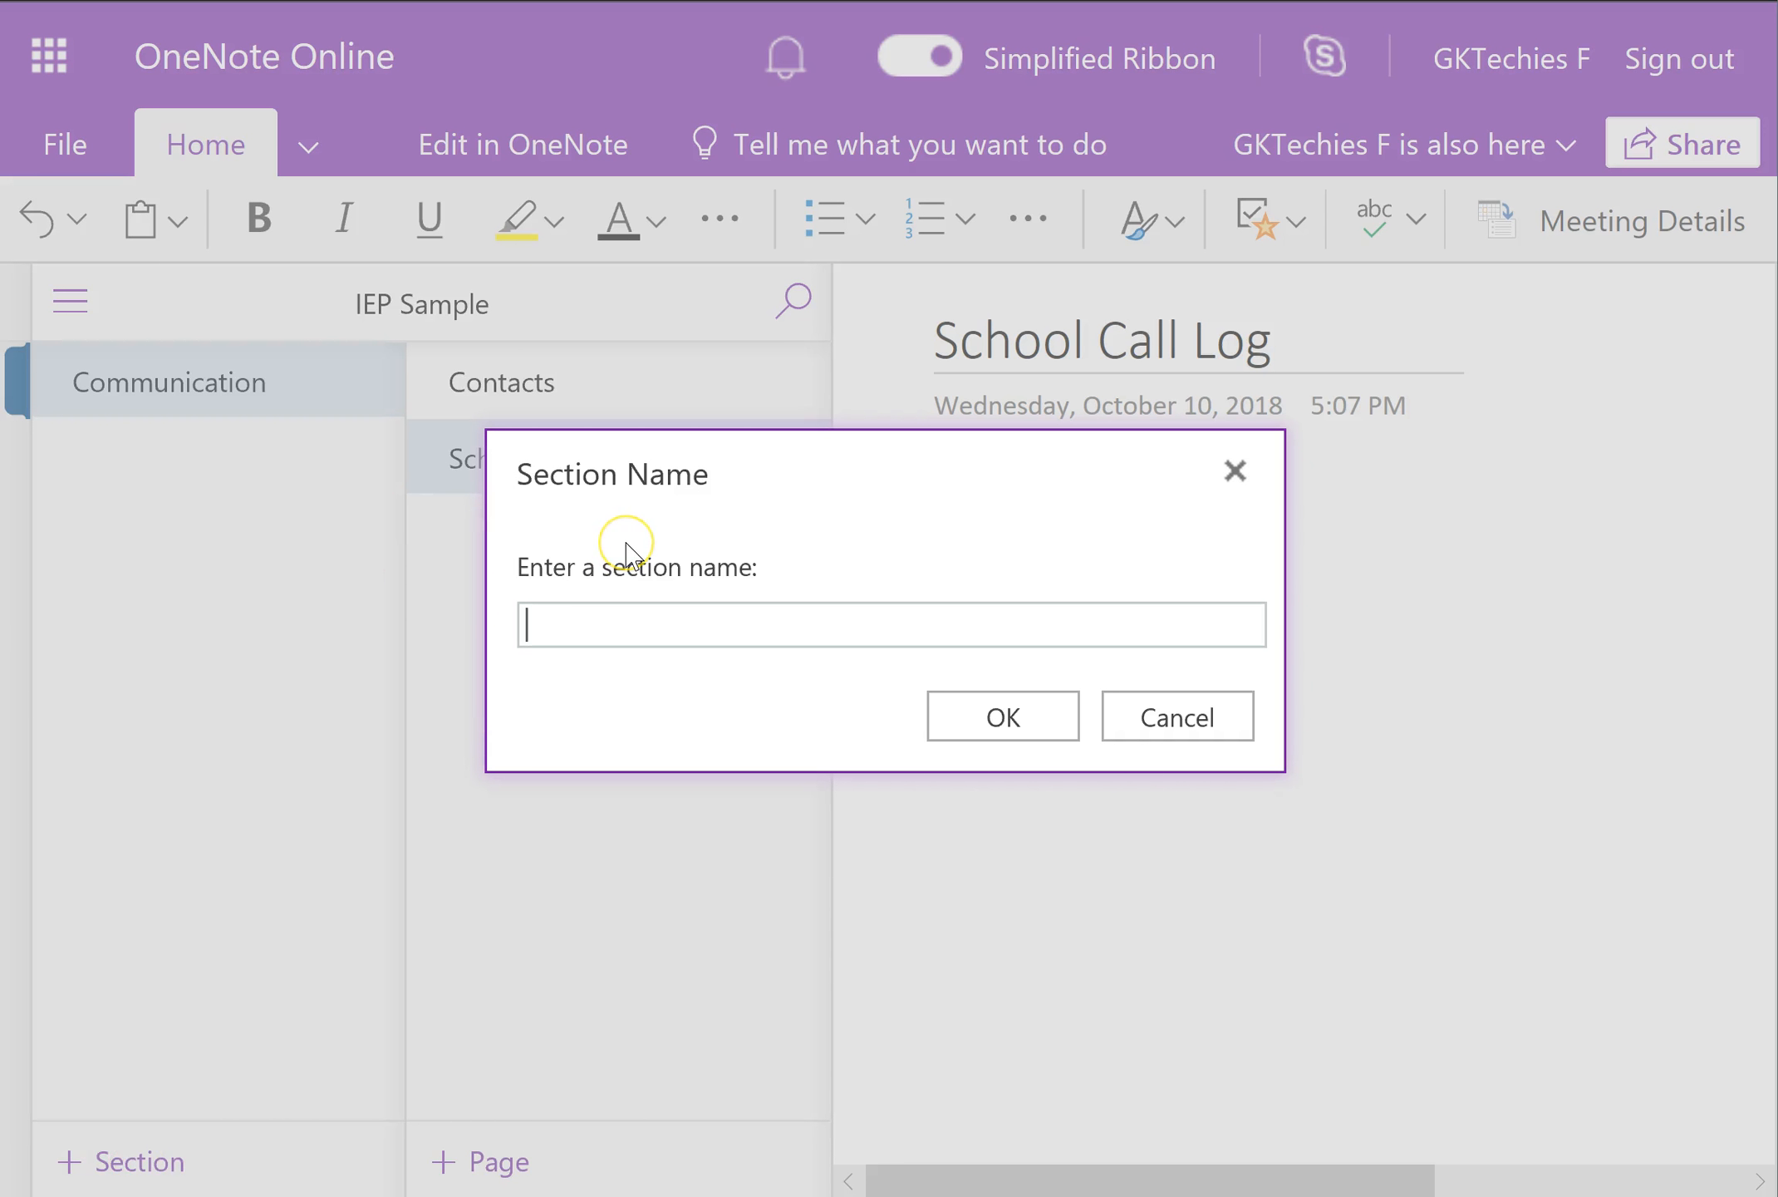
pyautogui.click(1001, 720)
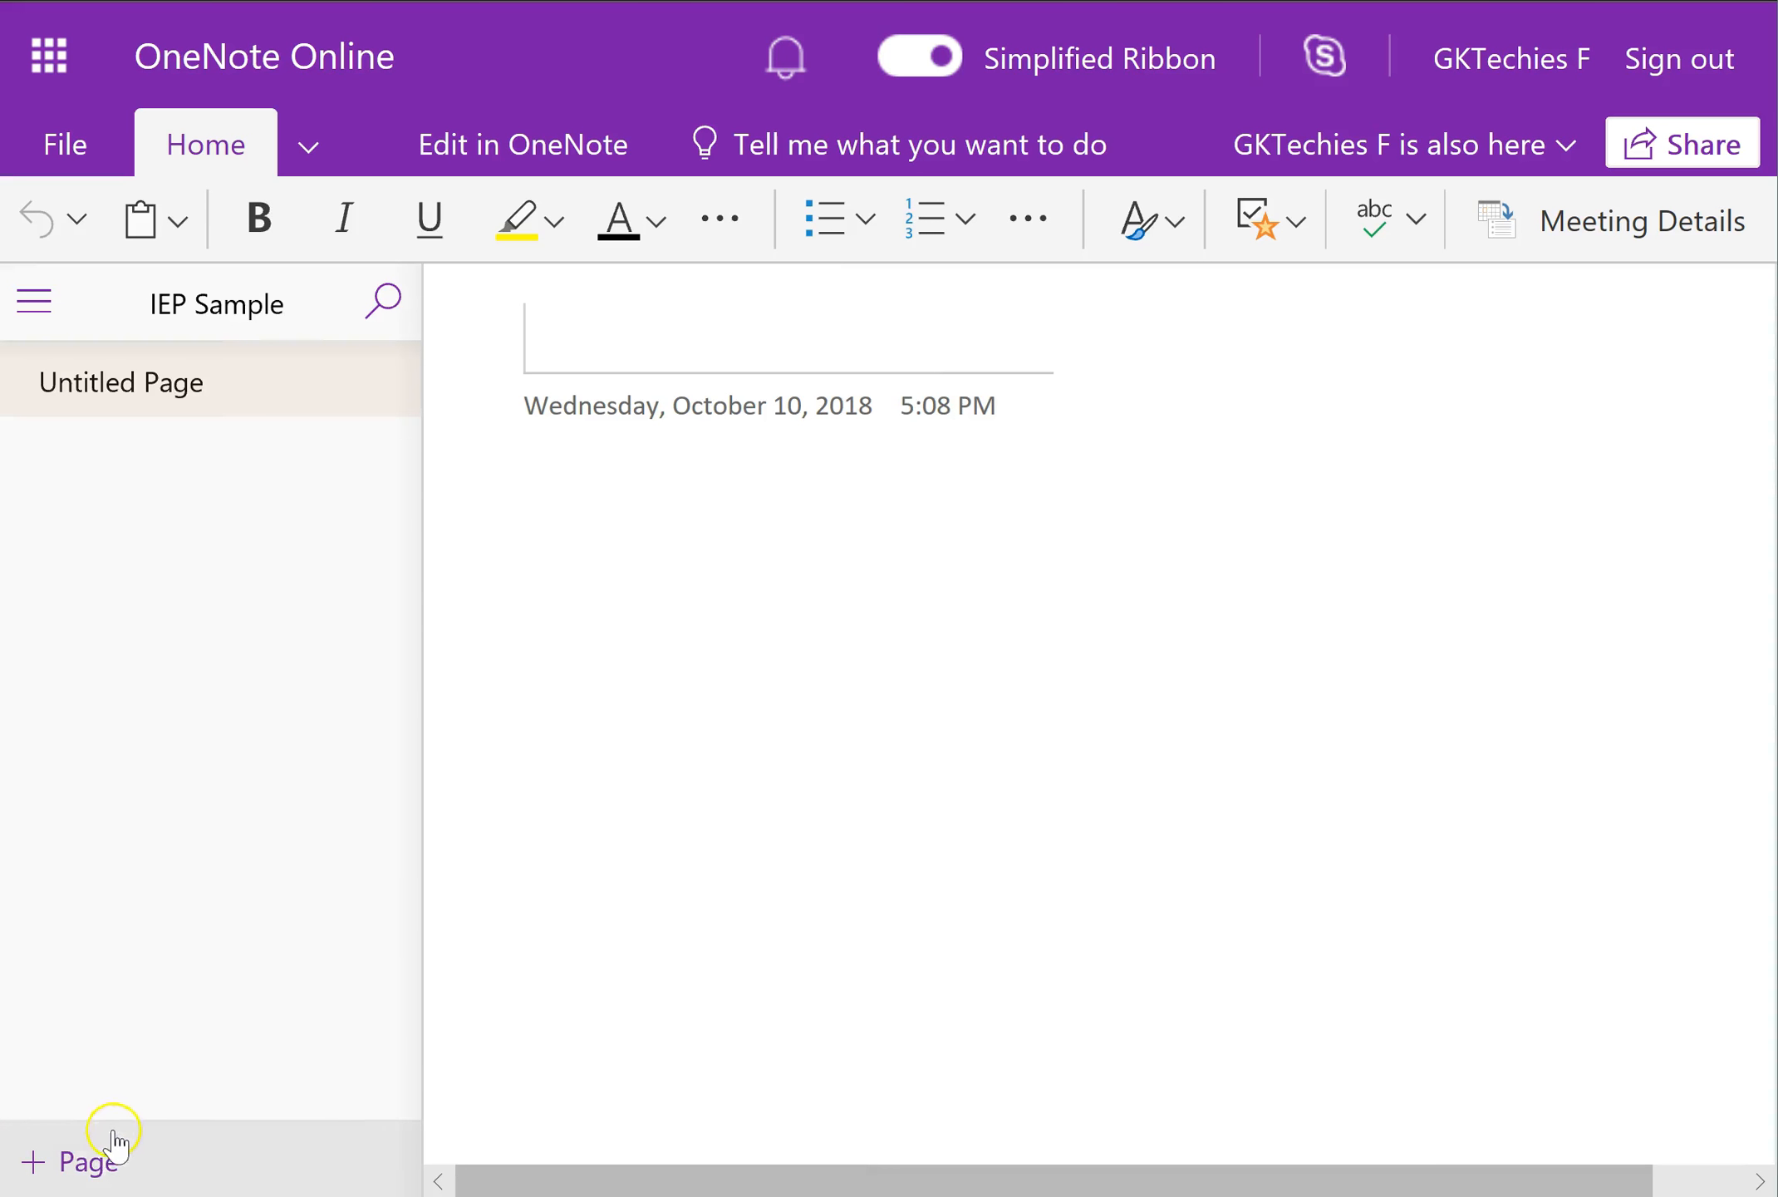
# - Title the new section's untitled page April 2017 Initial
pyautogui.click(575, 353)
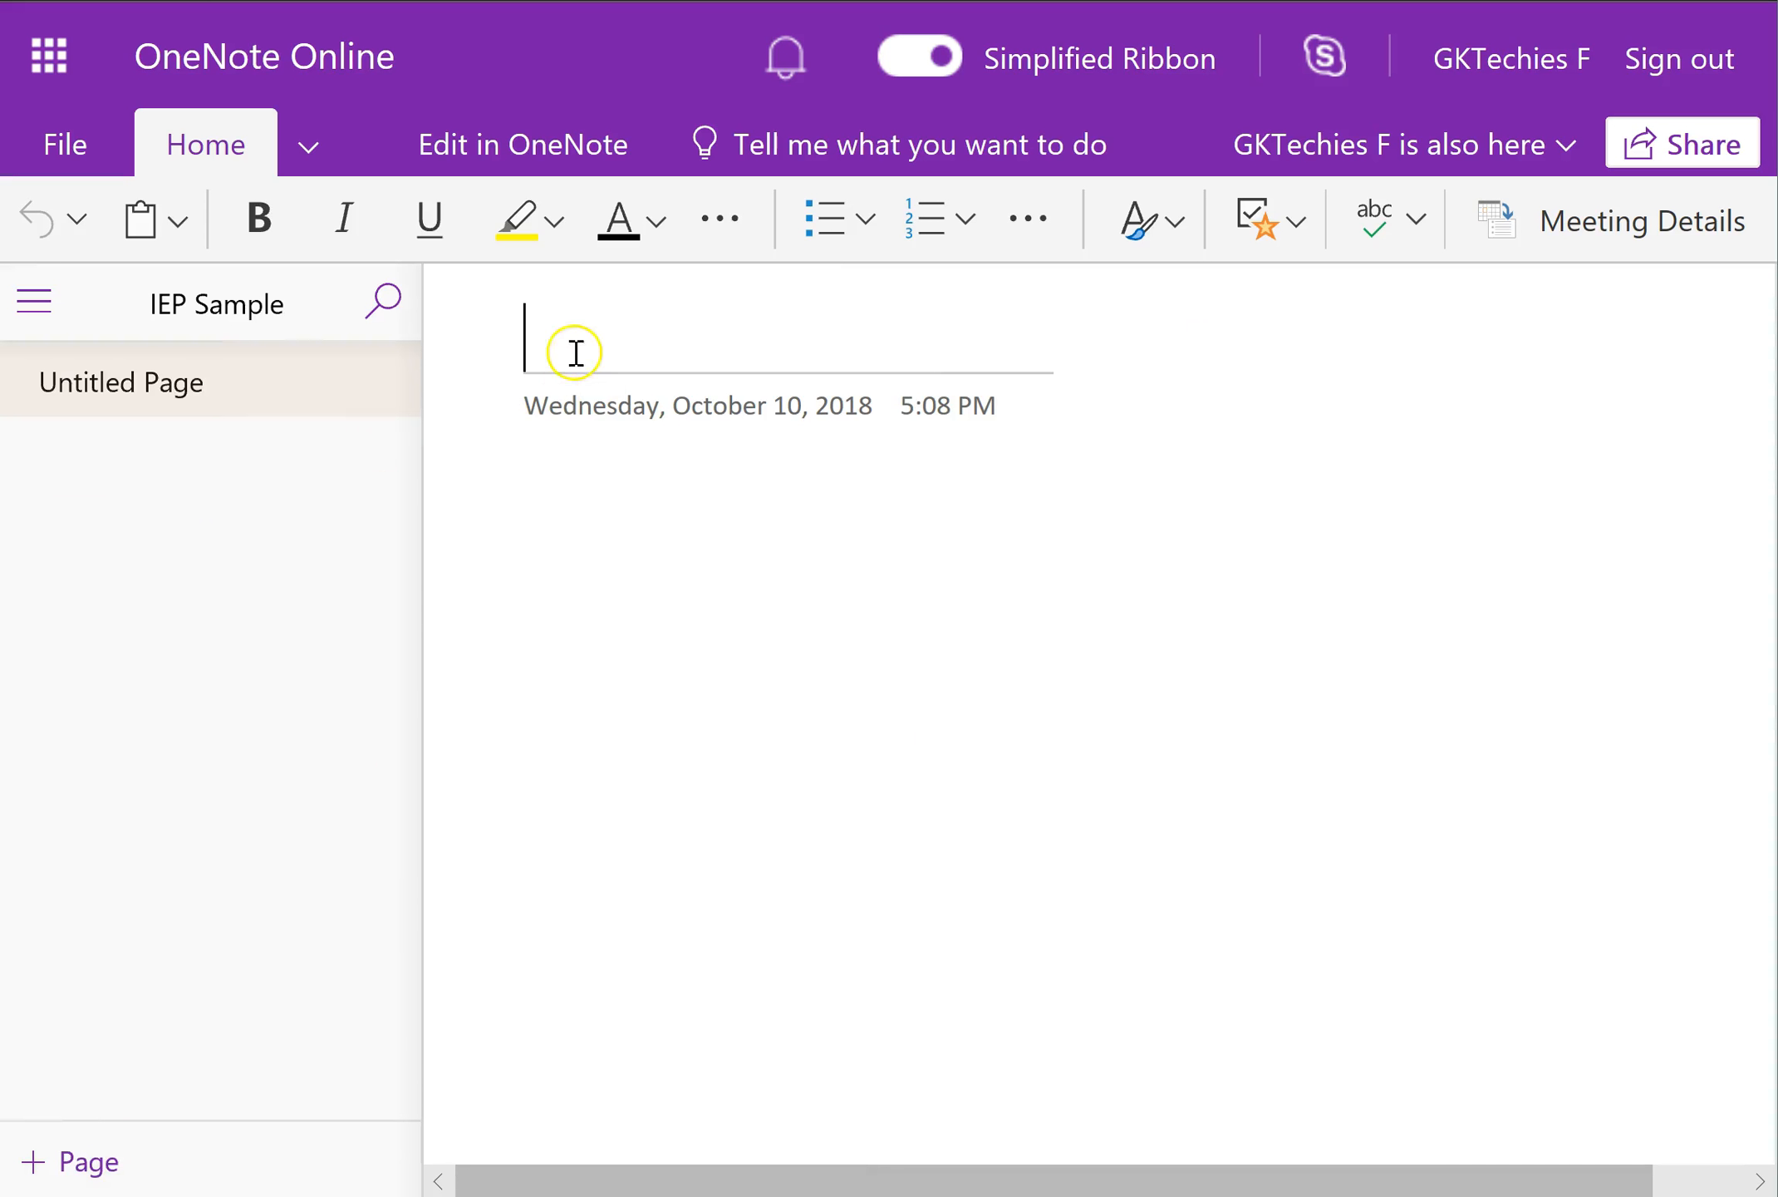
pyautogui.write('A')
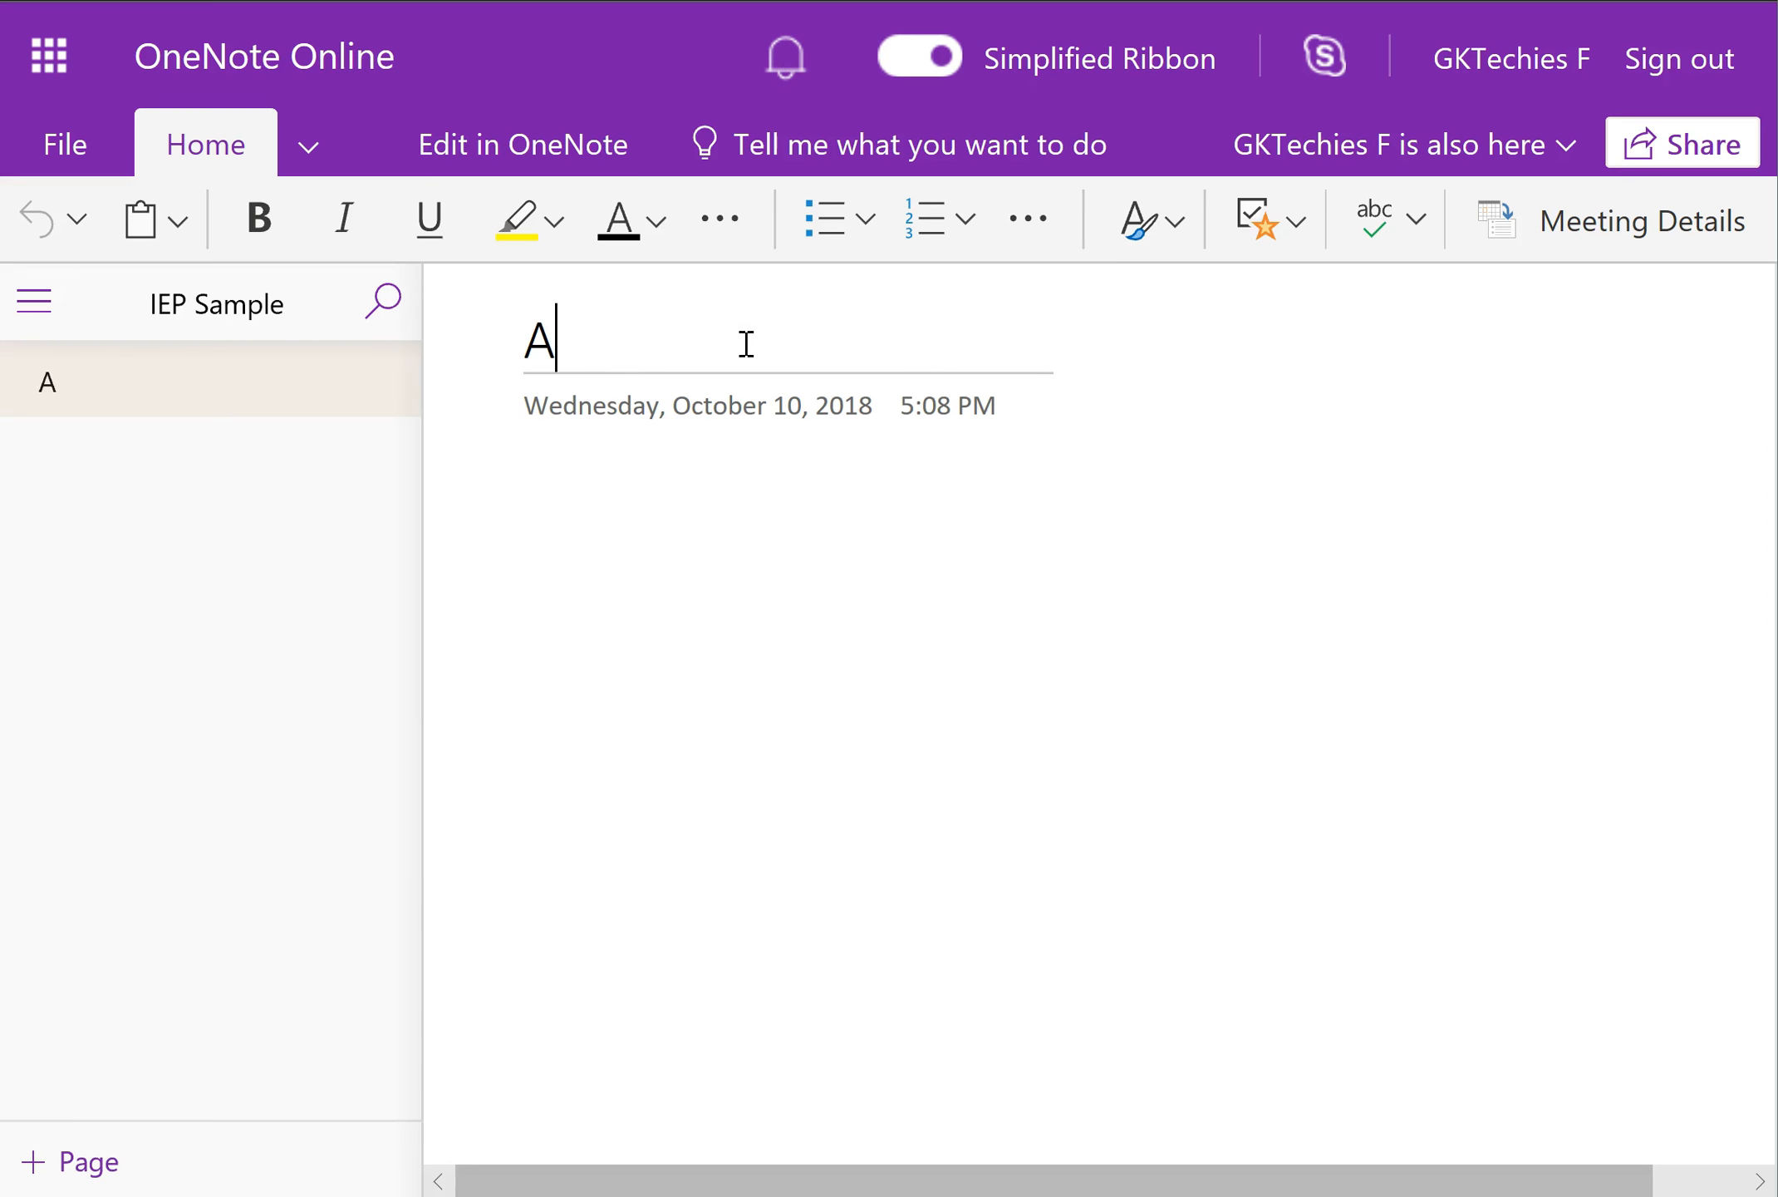
pyautogui.write('pril 2017 Initial')
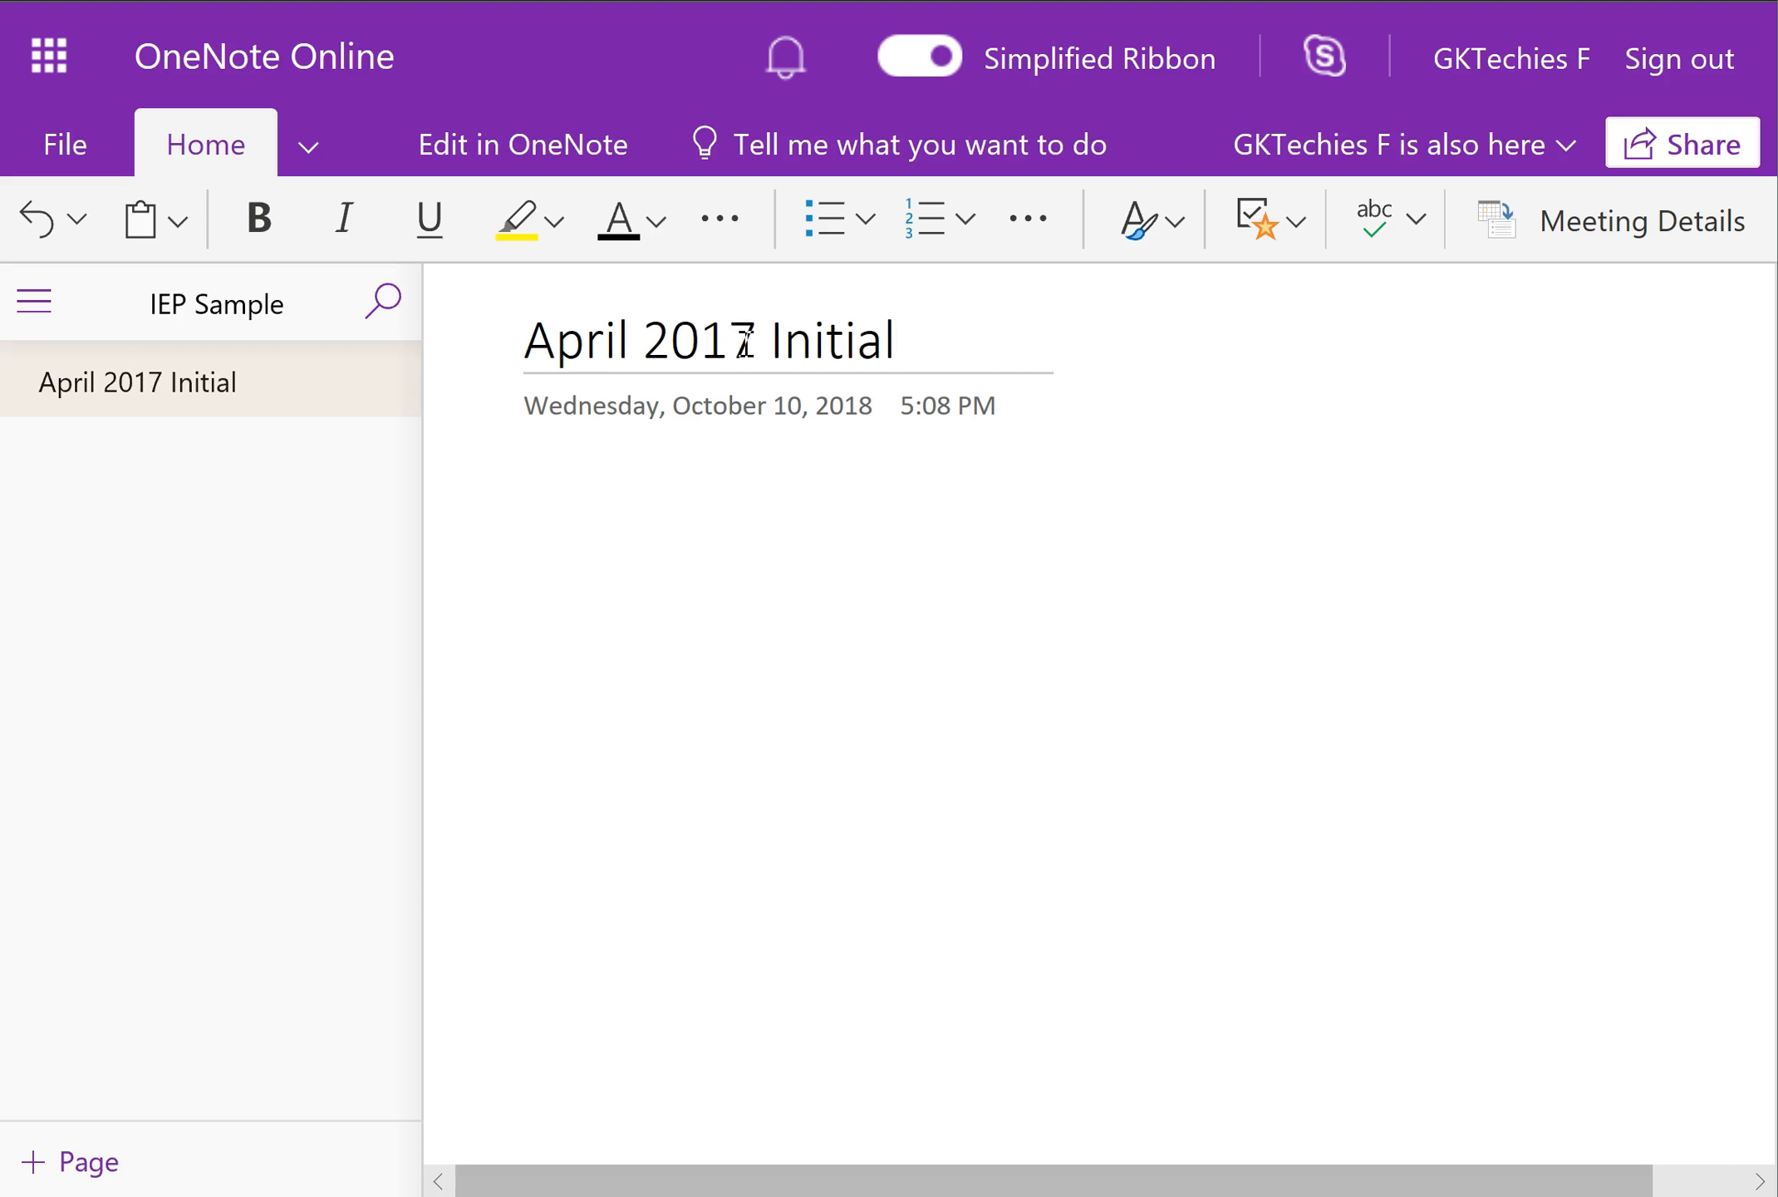
# - Insert the O365 Education - Learning Tools one pager PDF as a file attachment in the body of the April 2017 Initial page
pyautogui.click(307, 149)
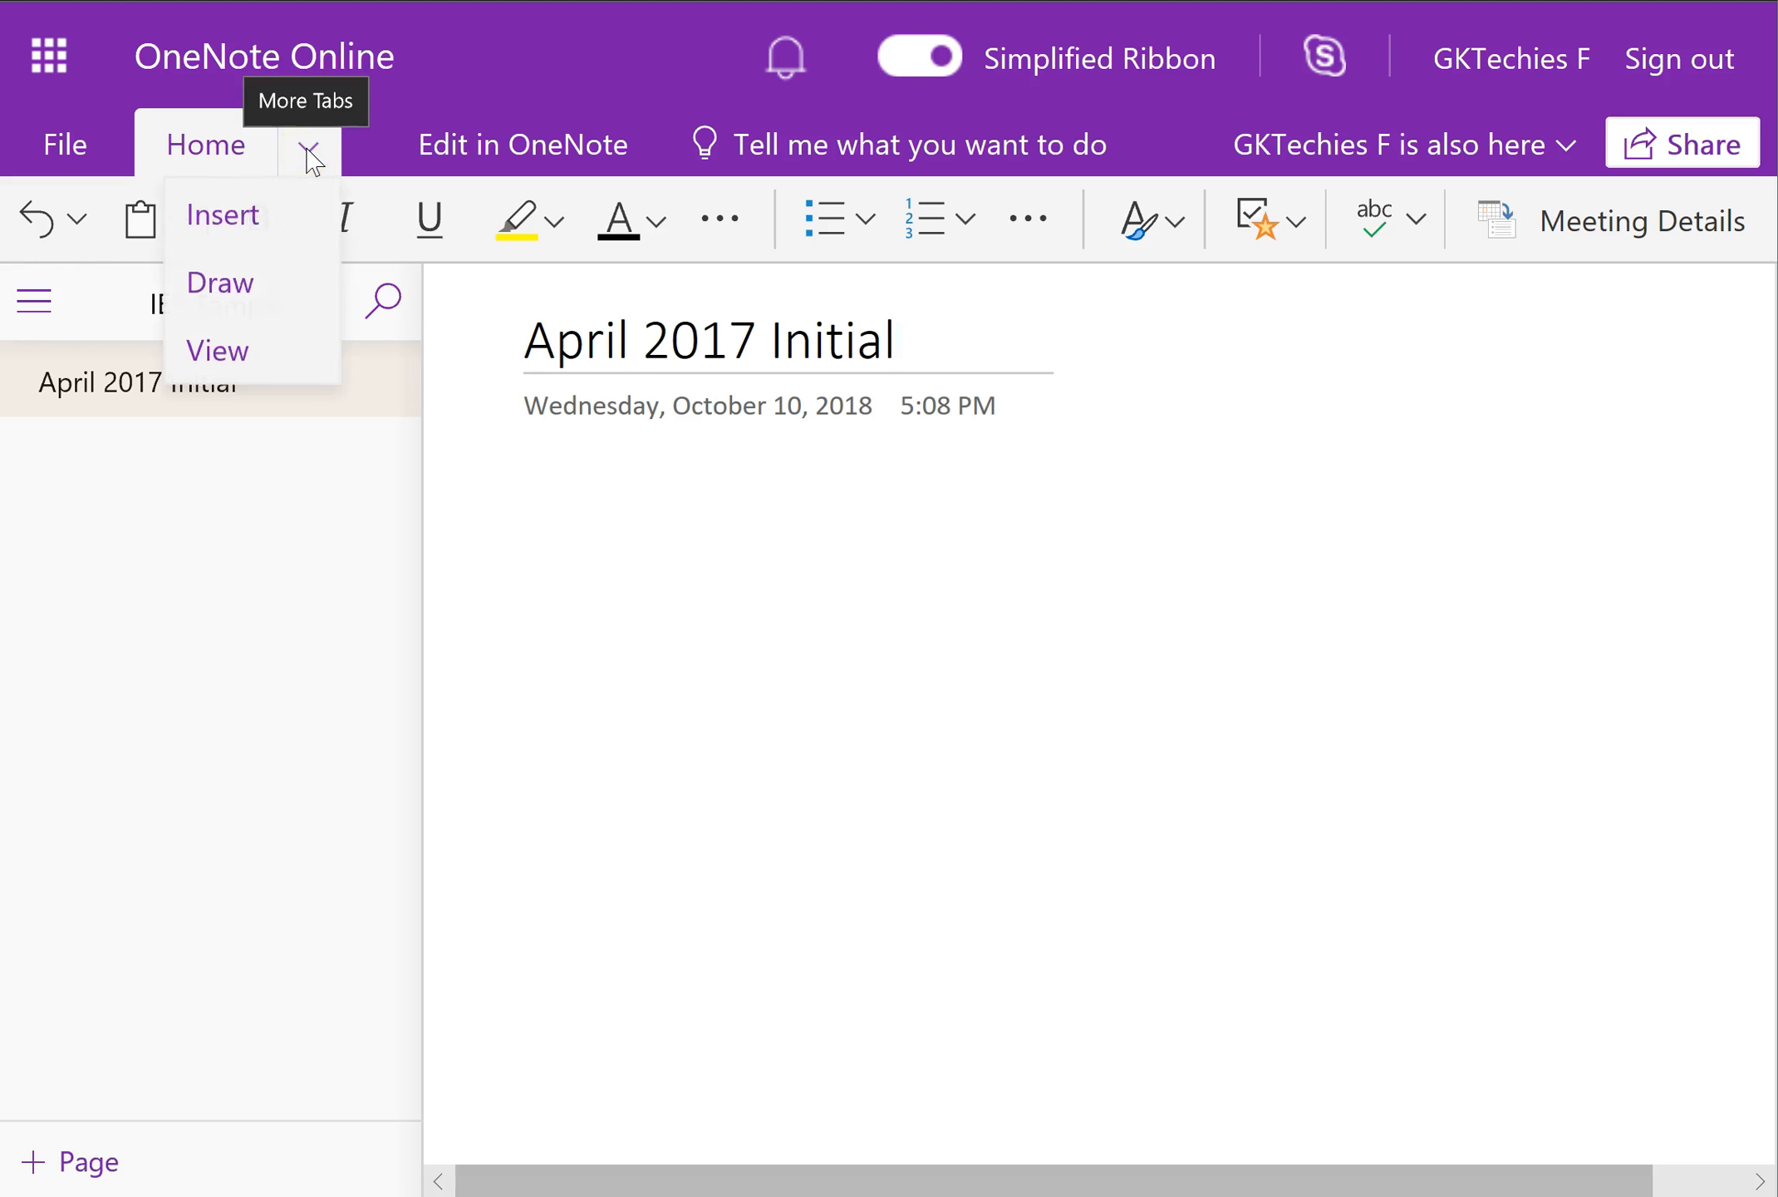
pyautogui.click(235, 216)
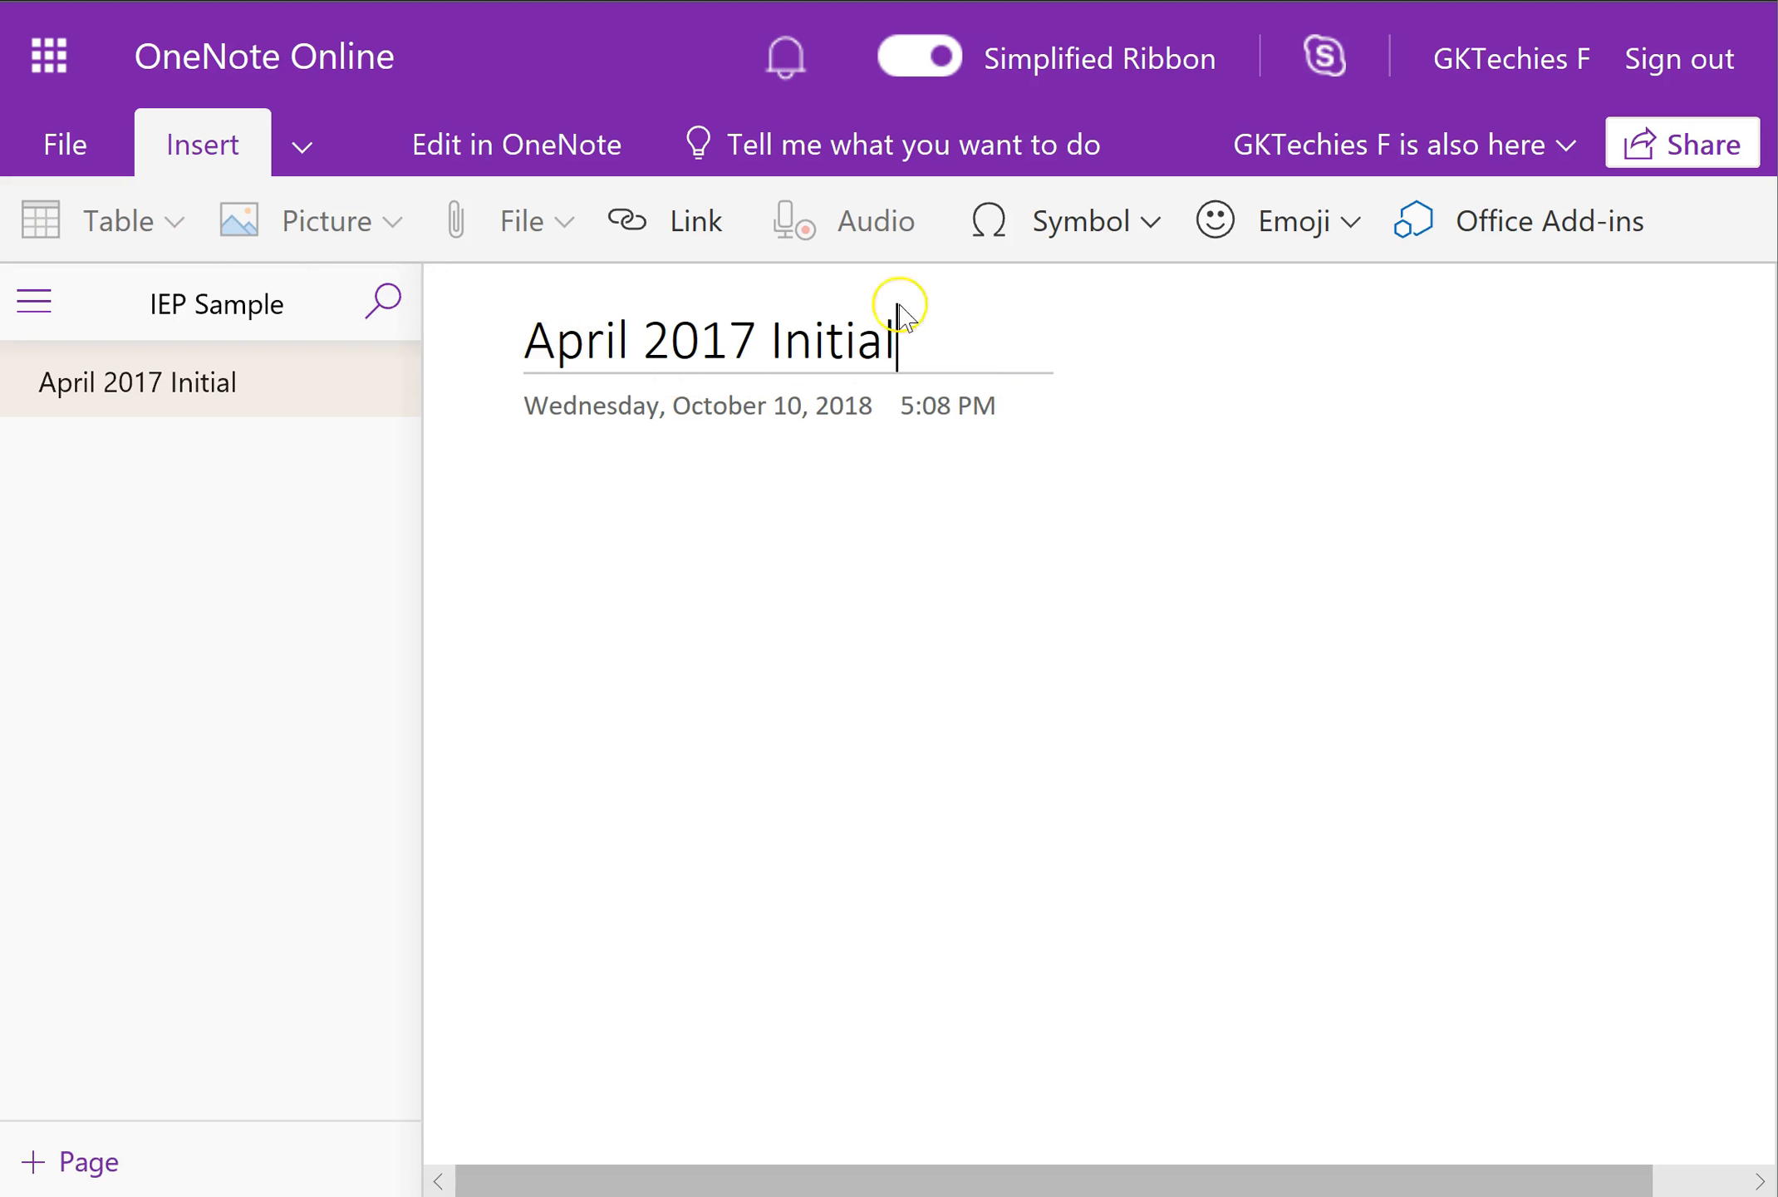
pyautogui.click(530, 482)
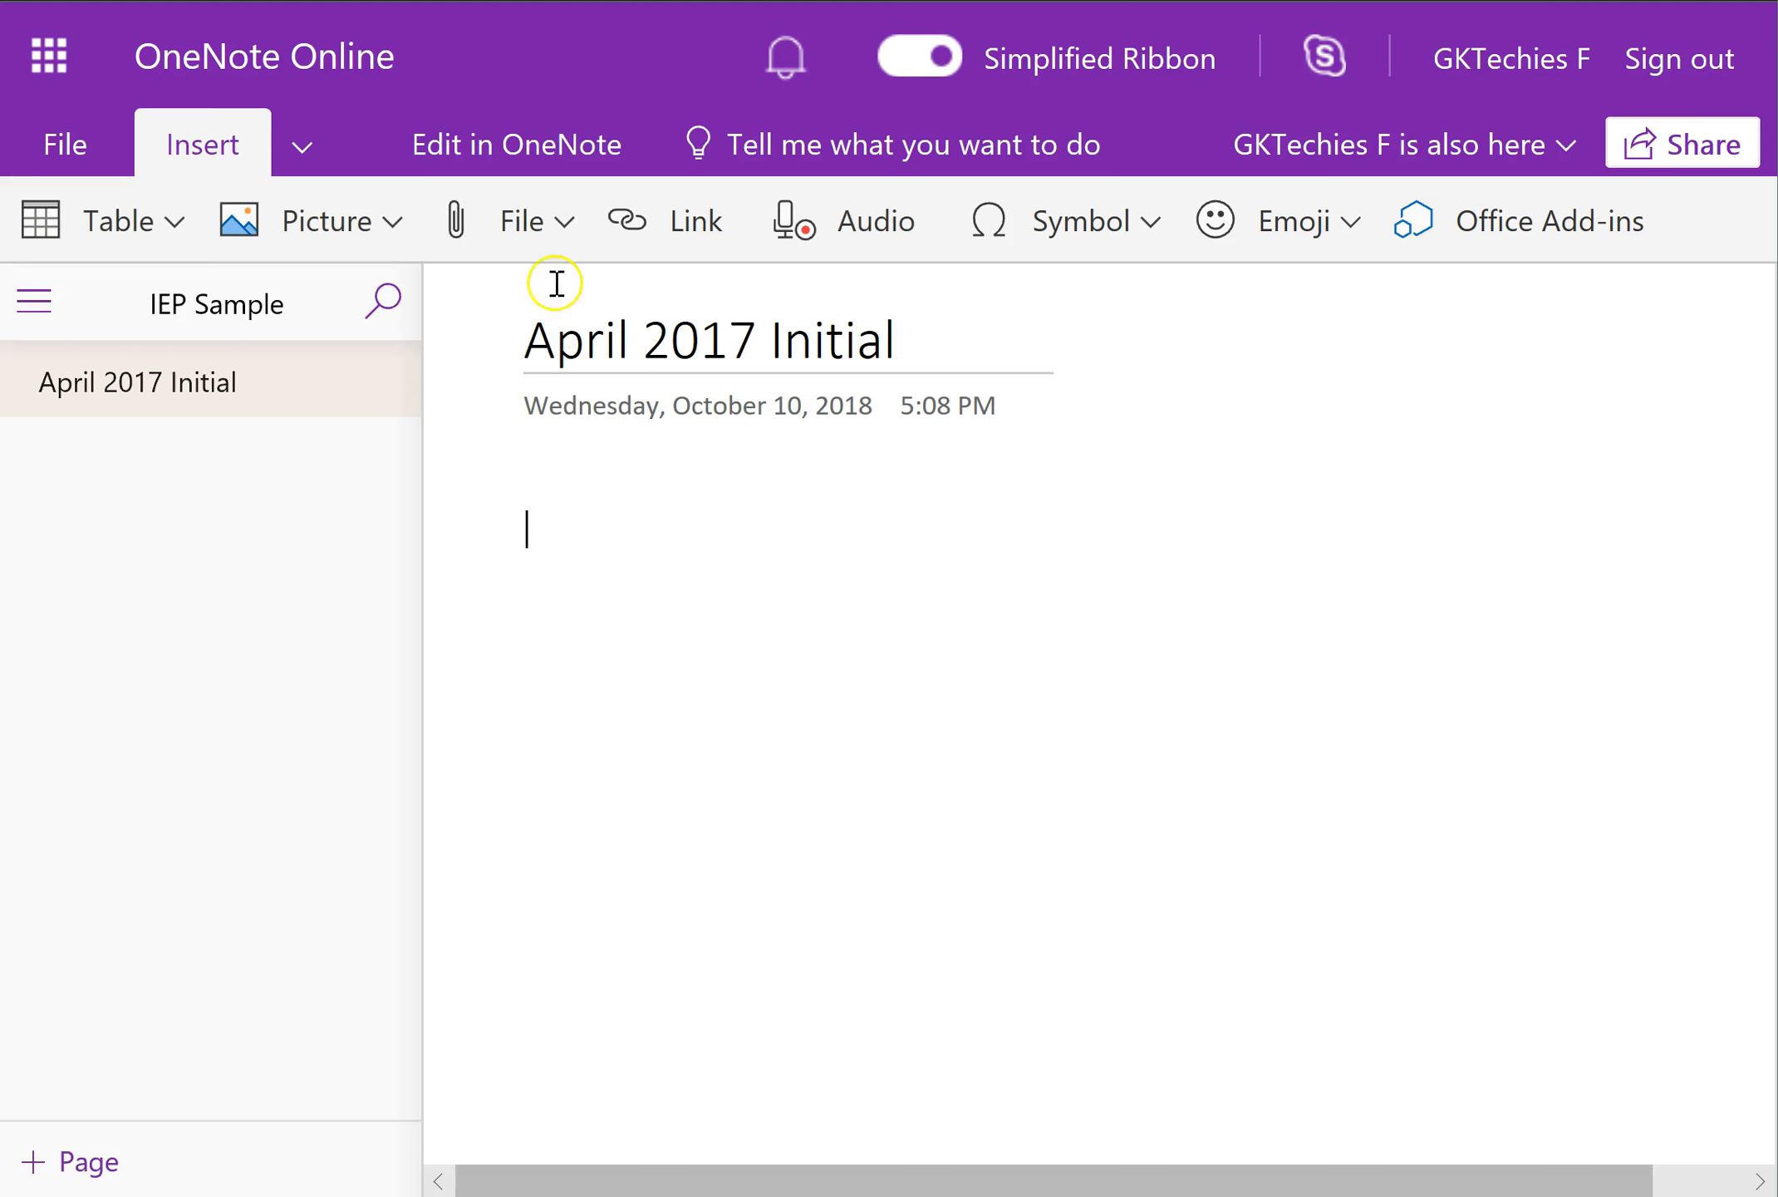
pyautogui.click(567, 223)
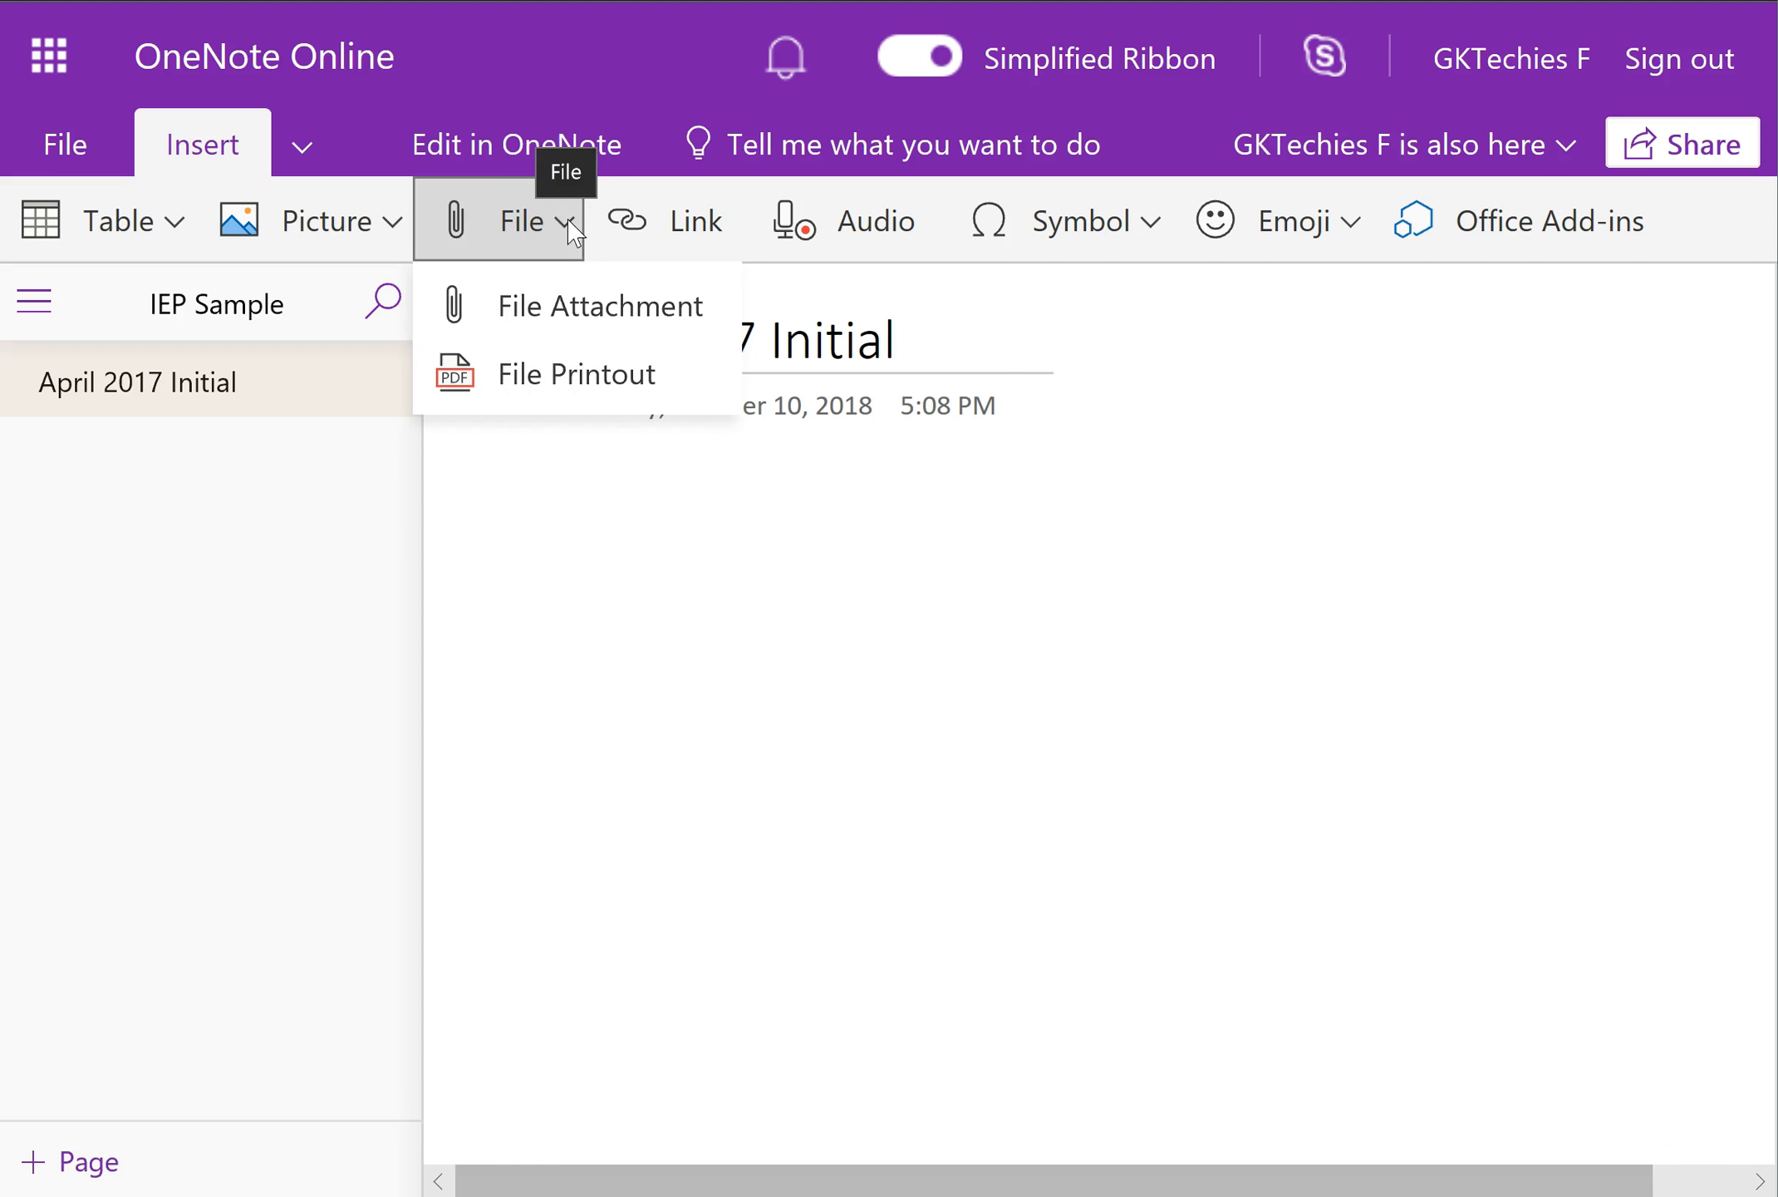
pyautogui.click(565, 324)
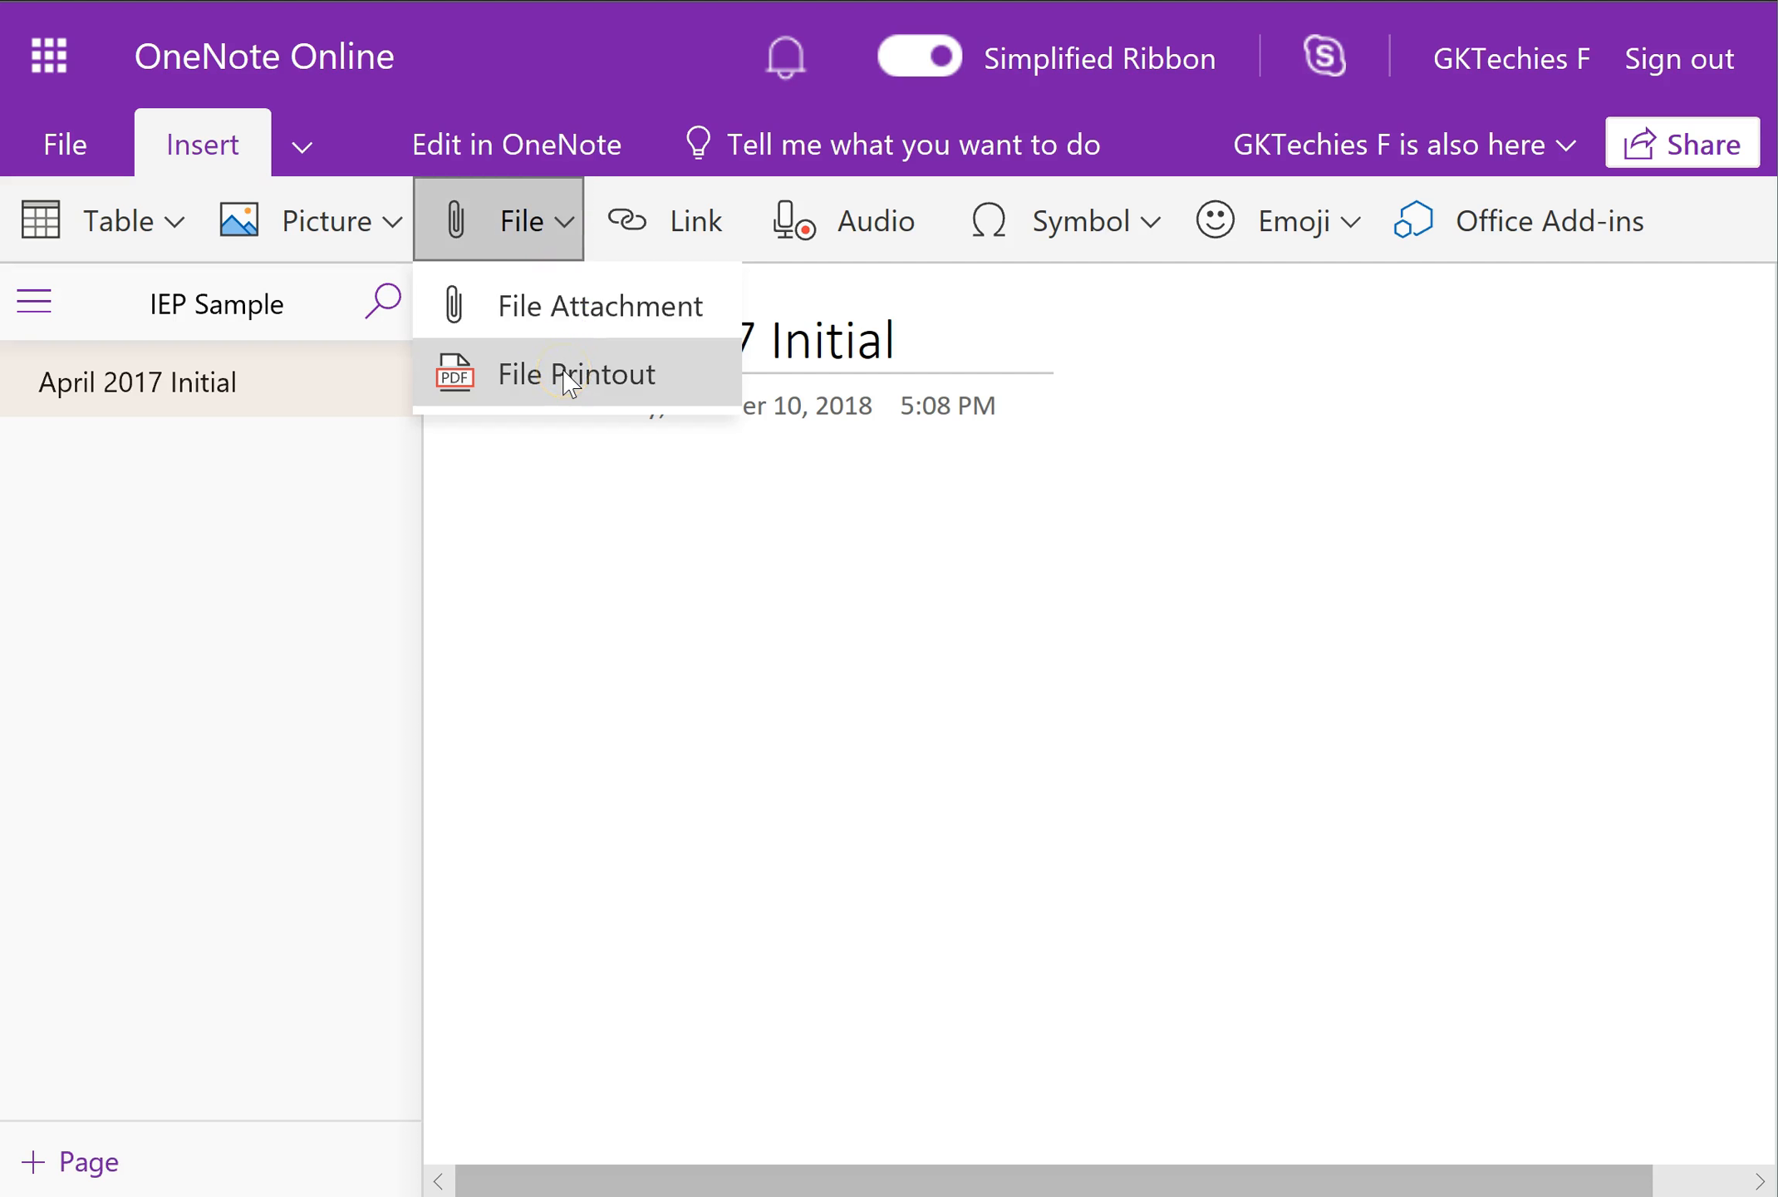
pyautogui.click(573, 327)
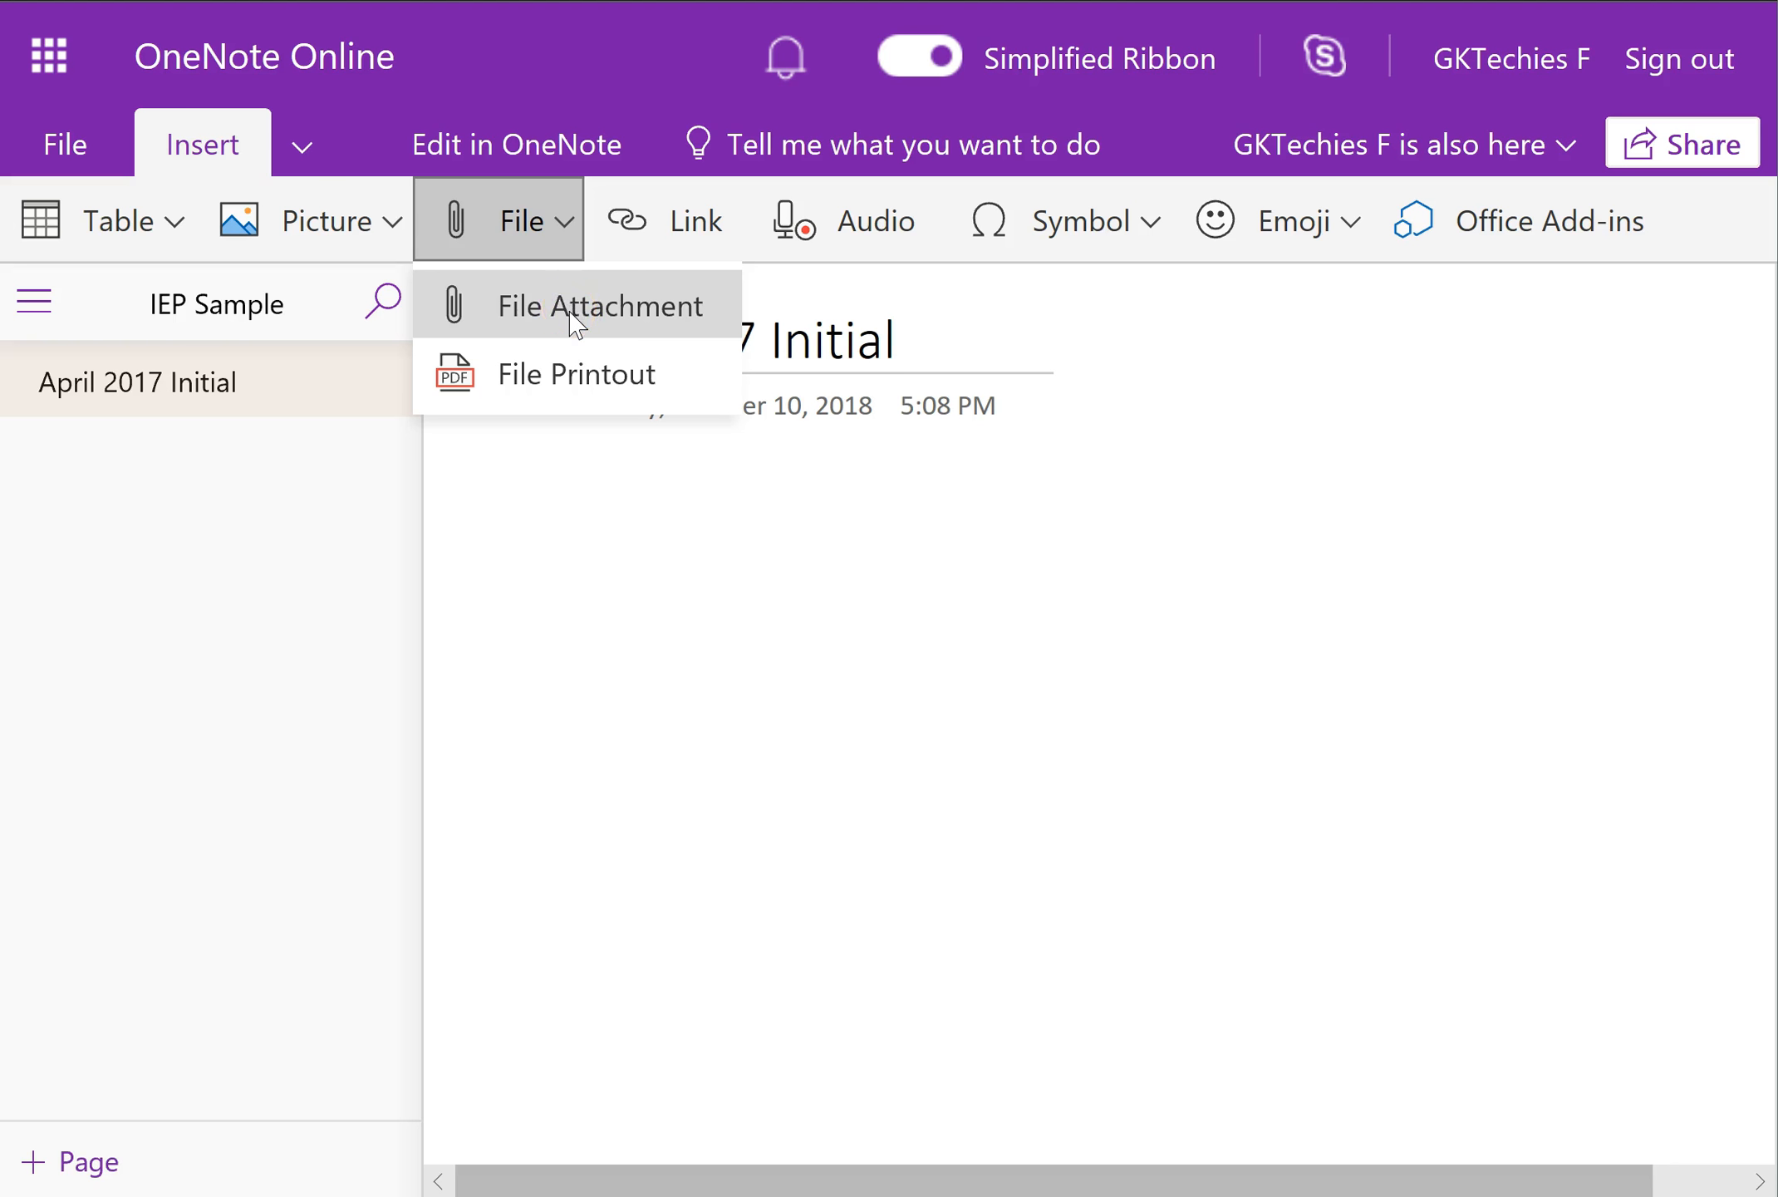
pyautogui.click(566, 384)
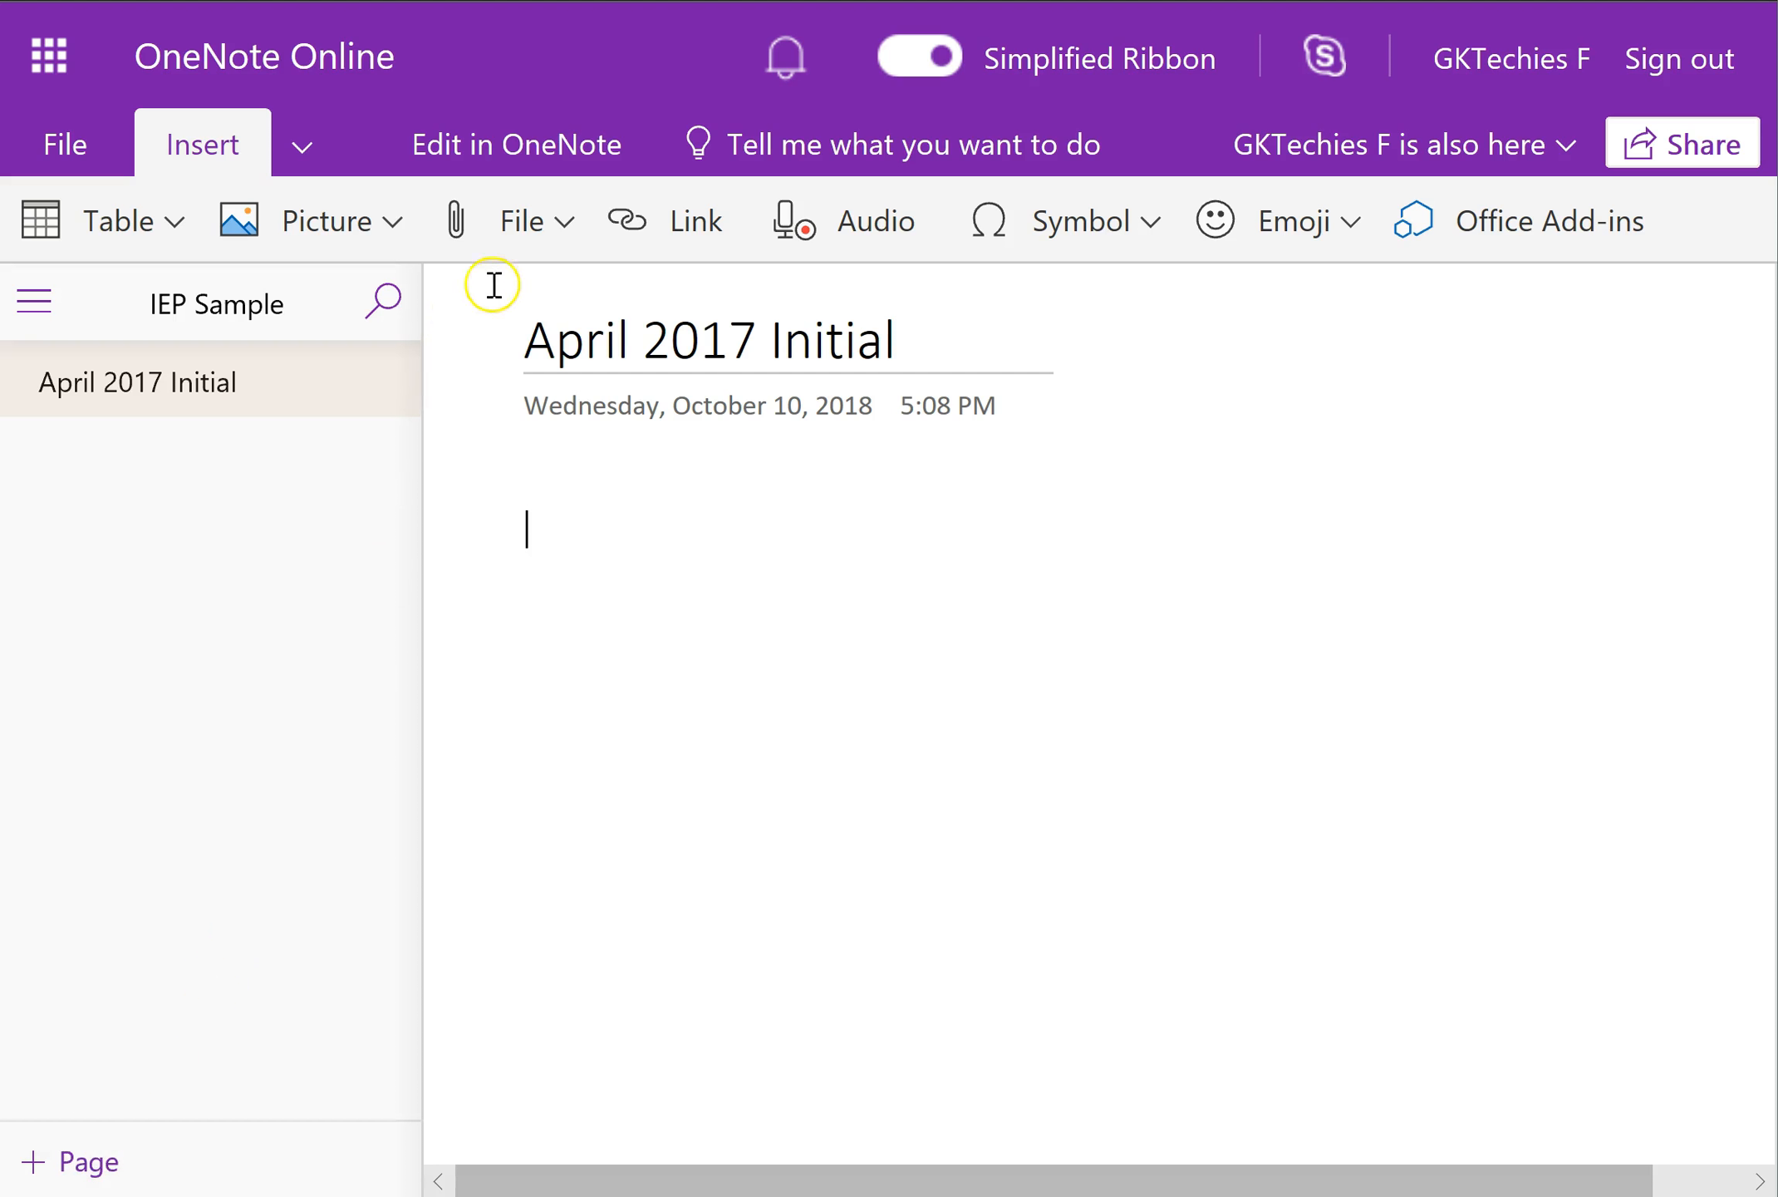
pyautogui.click(508, 237)
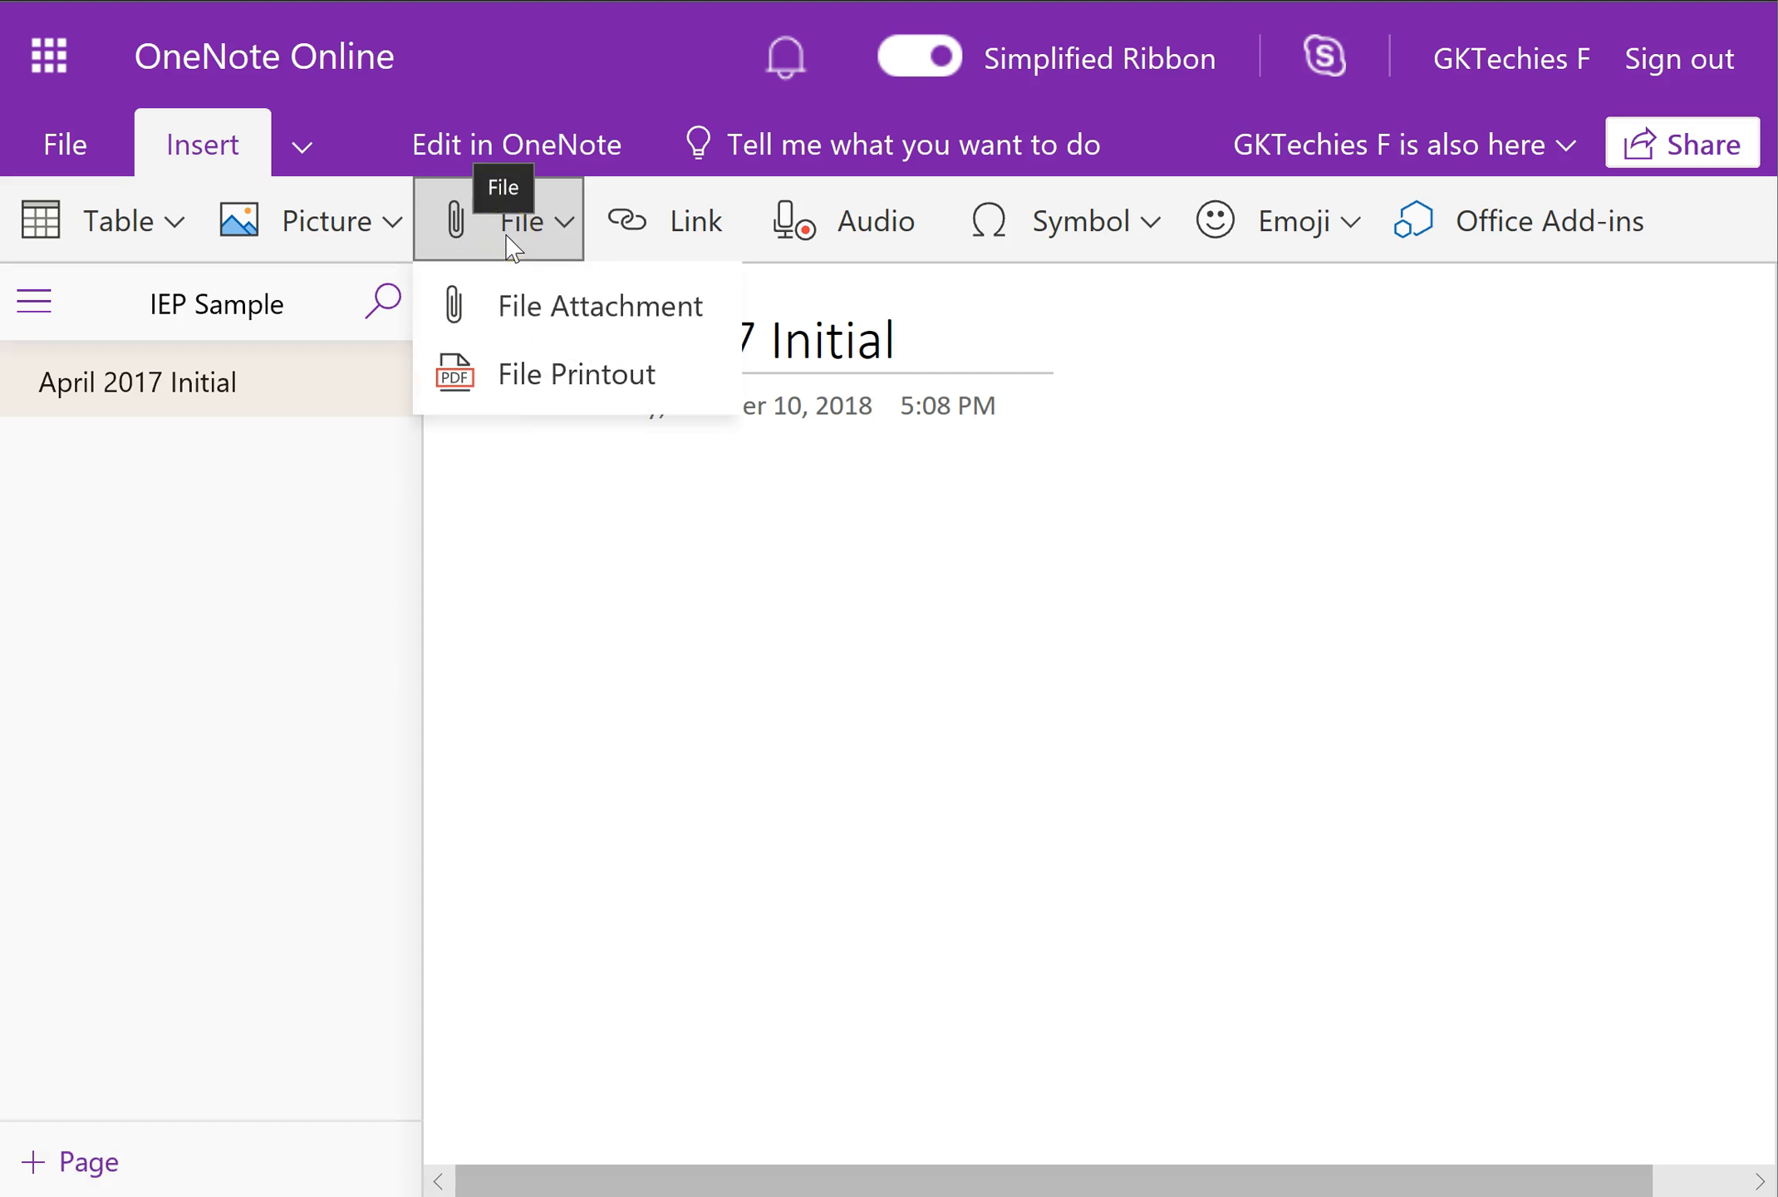
pyautogui.click(530, 331)
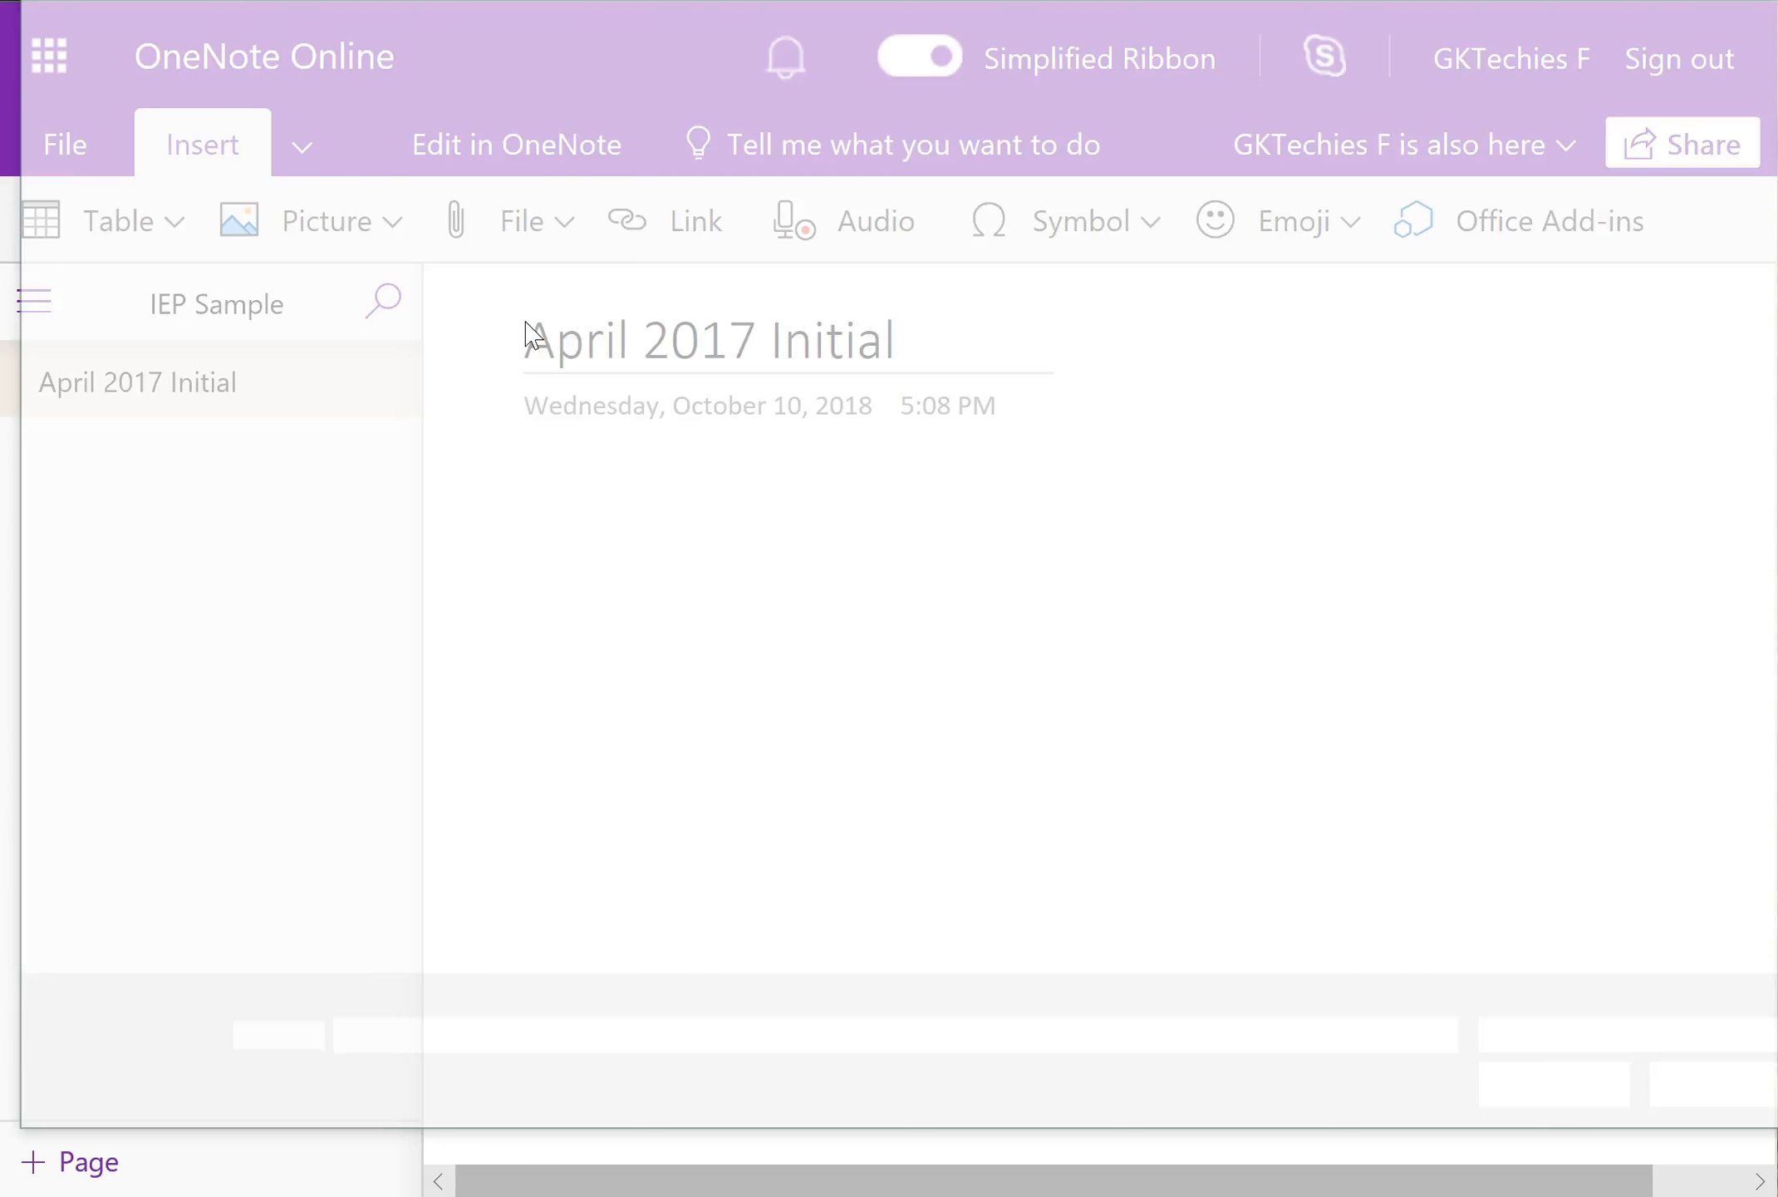
pyautogui.click(137, 67)
pyautogui.doubleClick(595, 103)
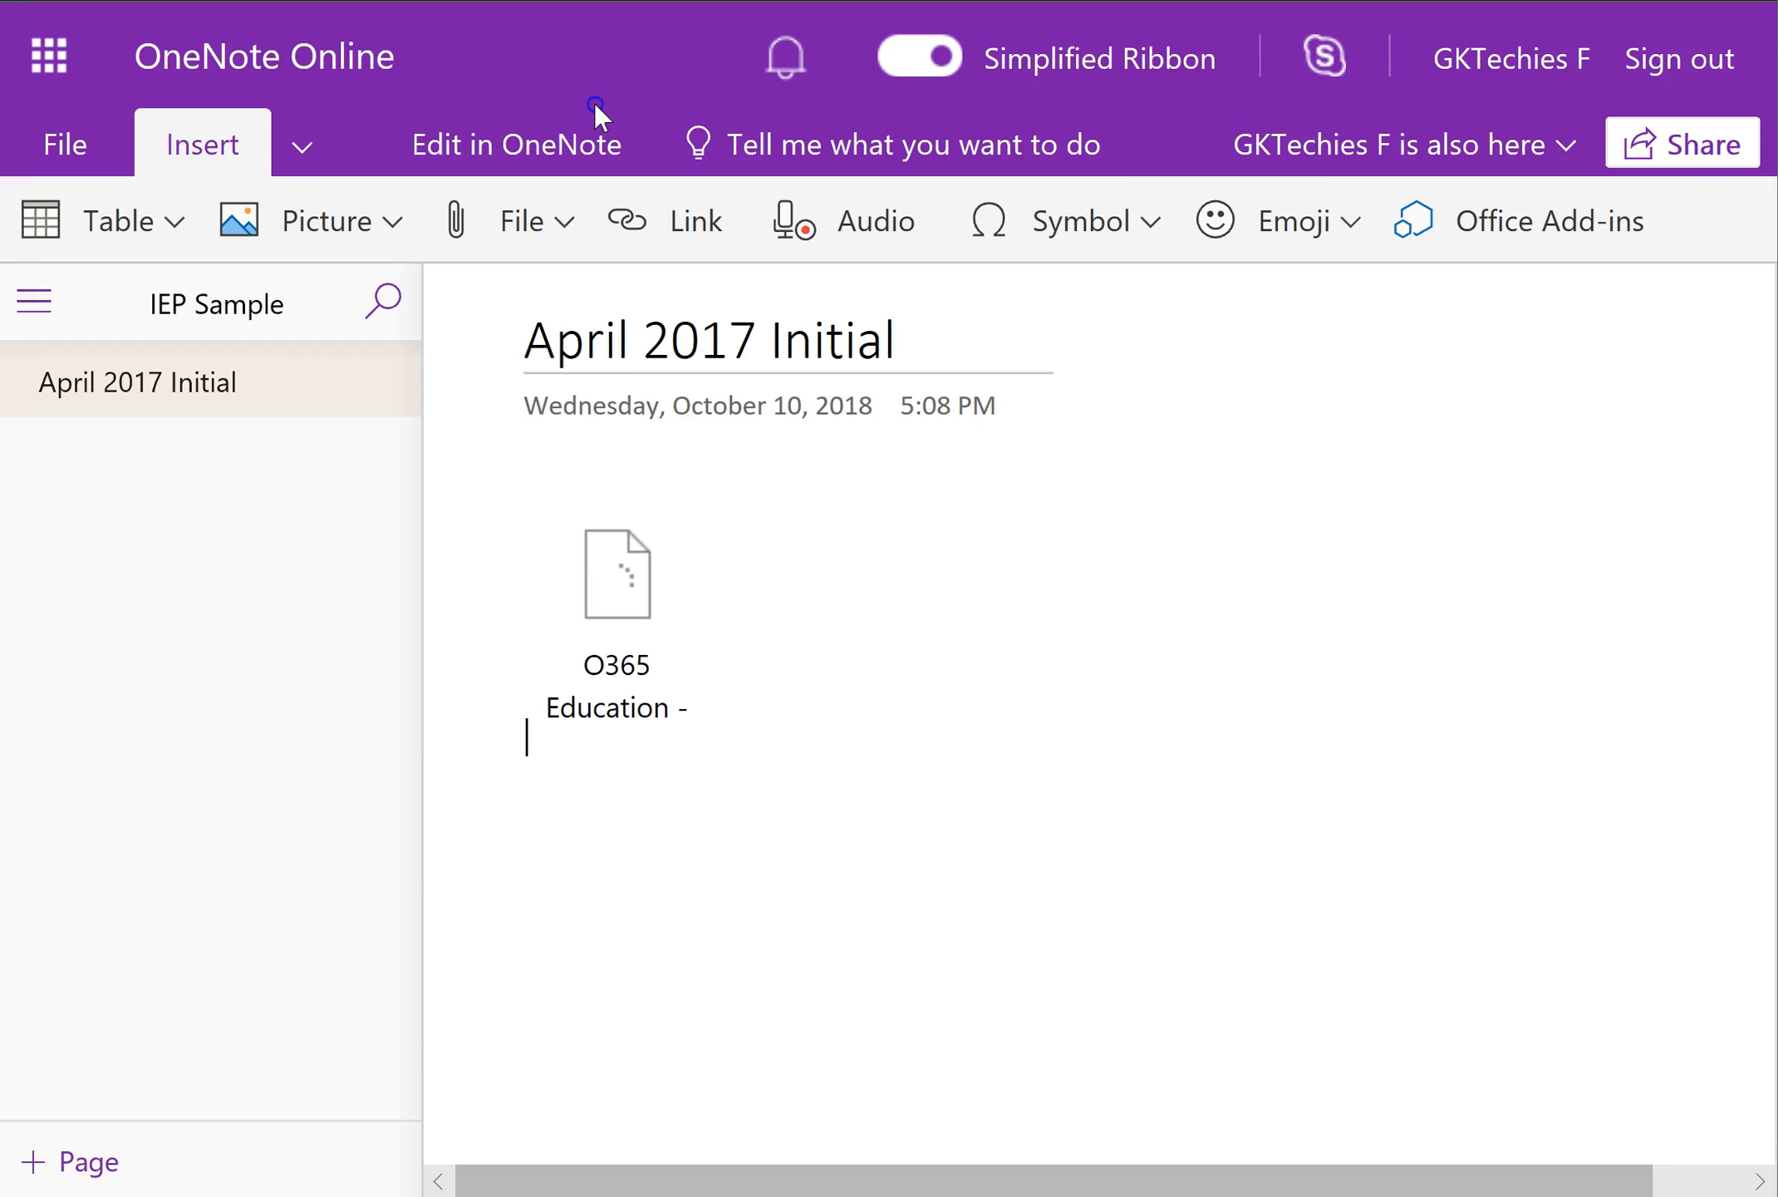
# - Try to open the attached PDF, declining to download a copy, and delete the attachment from the page
pyautogui.click(639, 693)
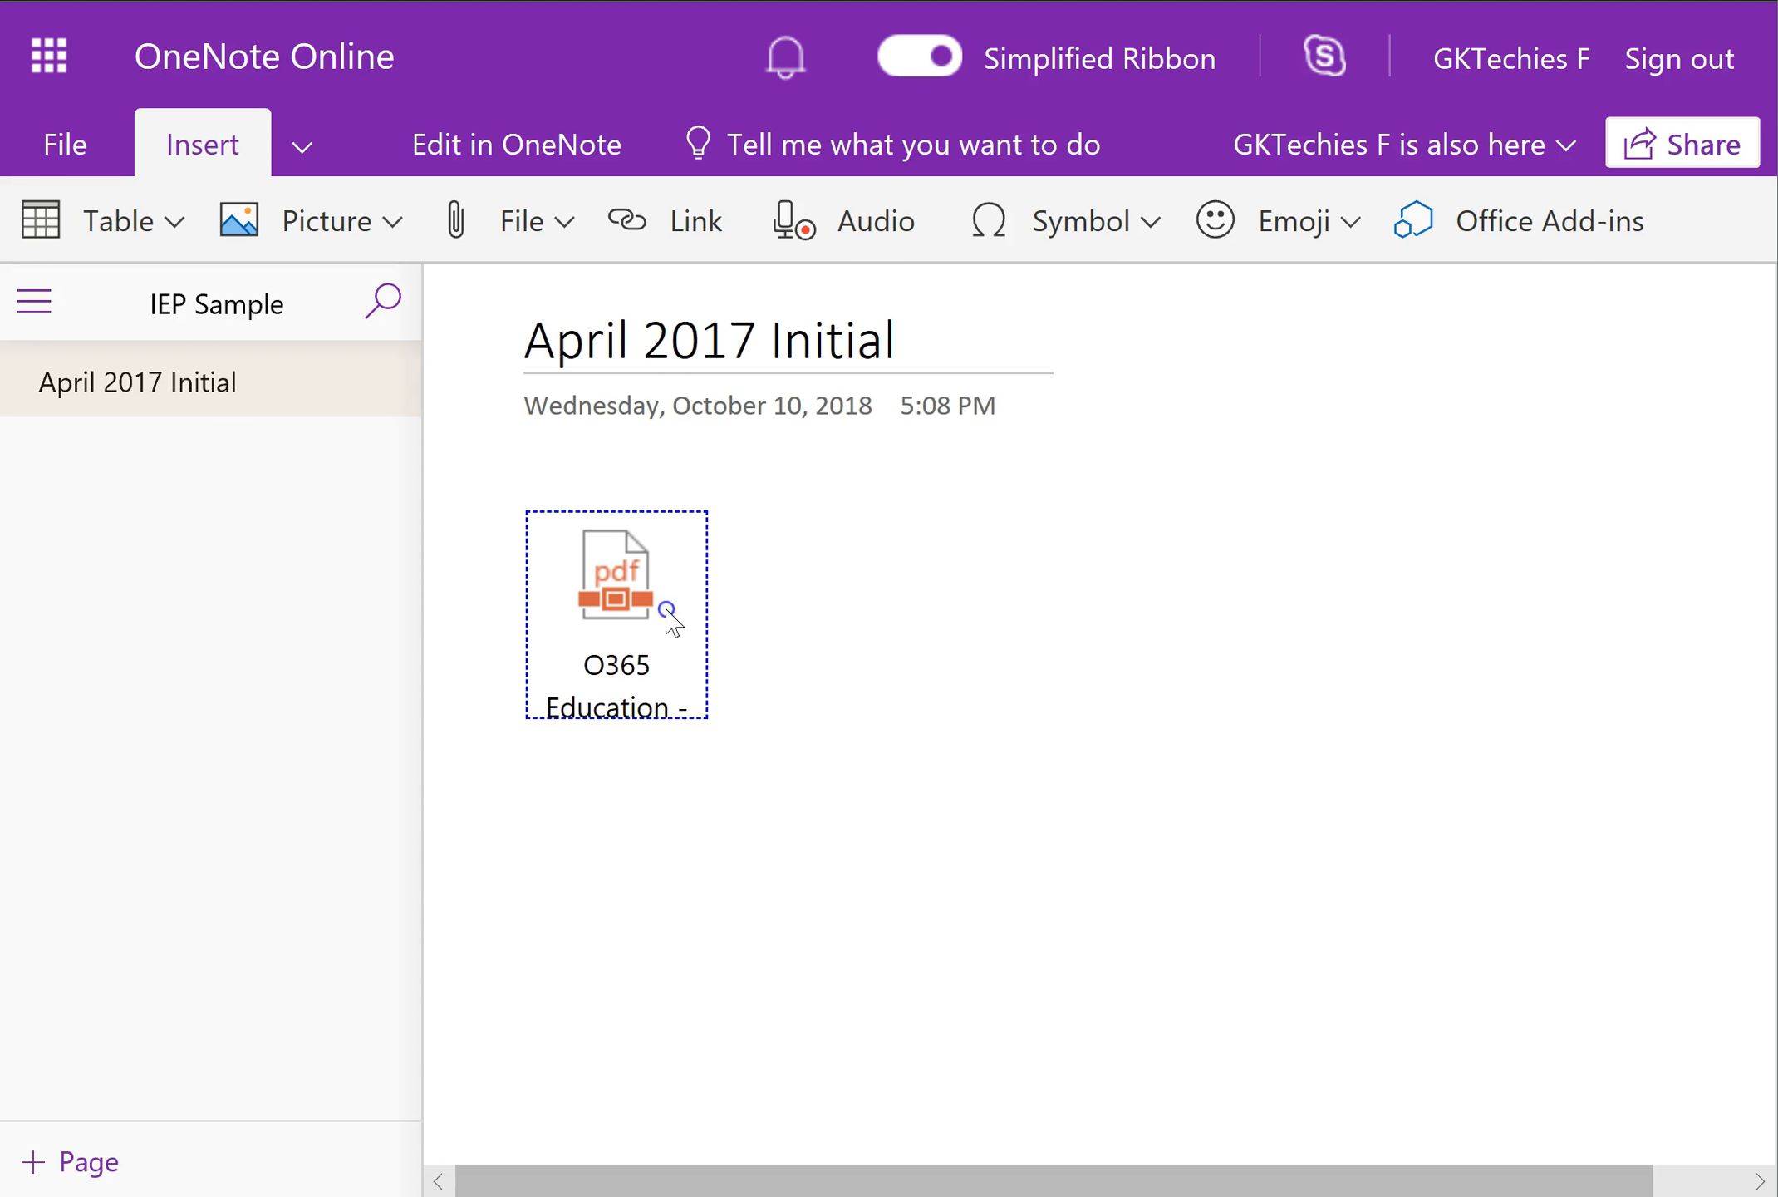
pyautogui.doubleClick(627, 590)
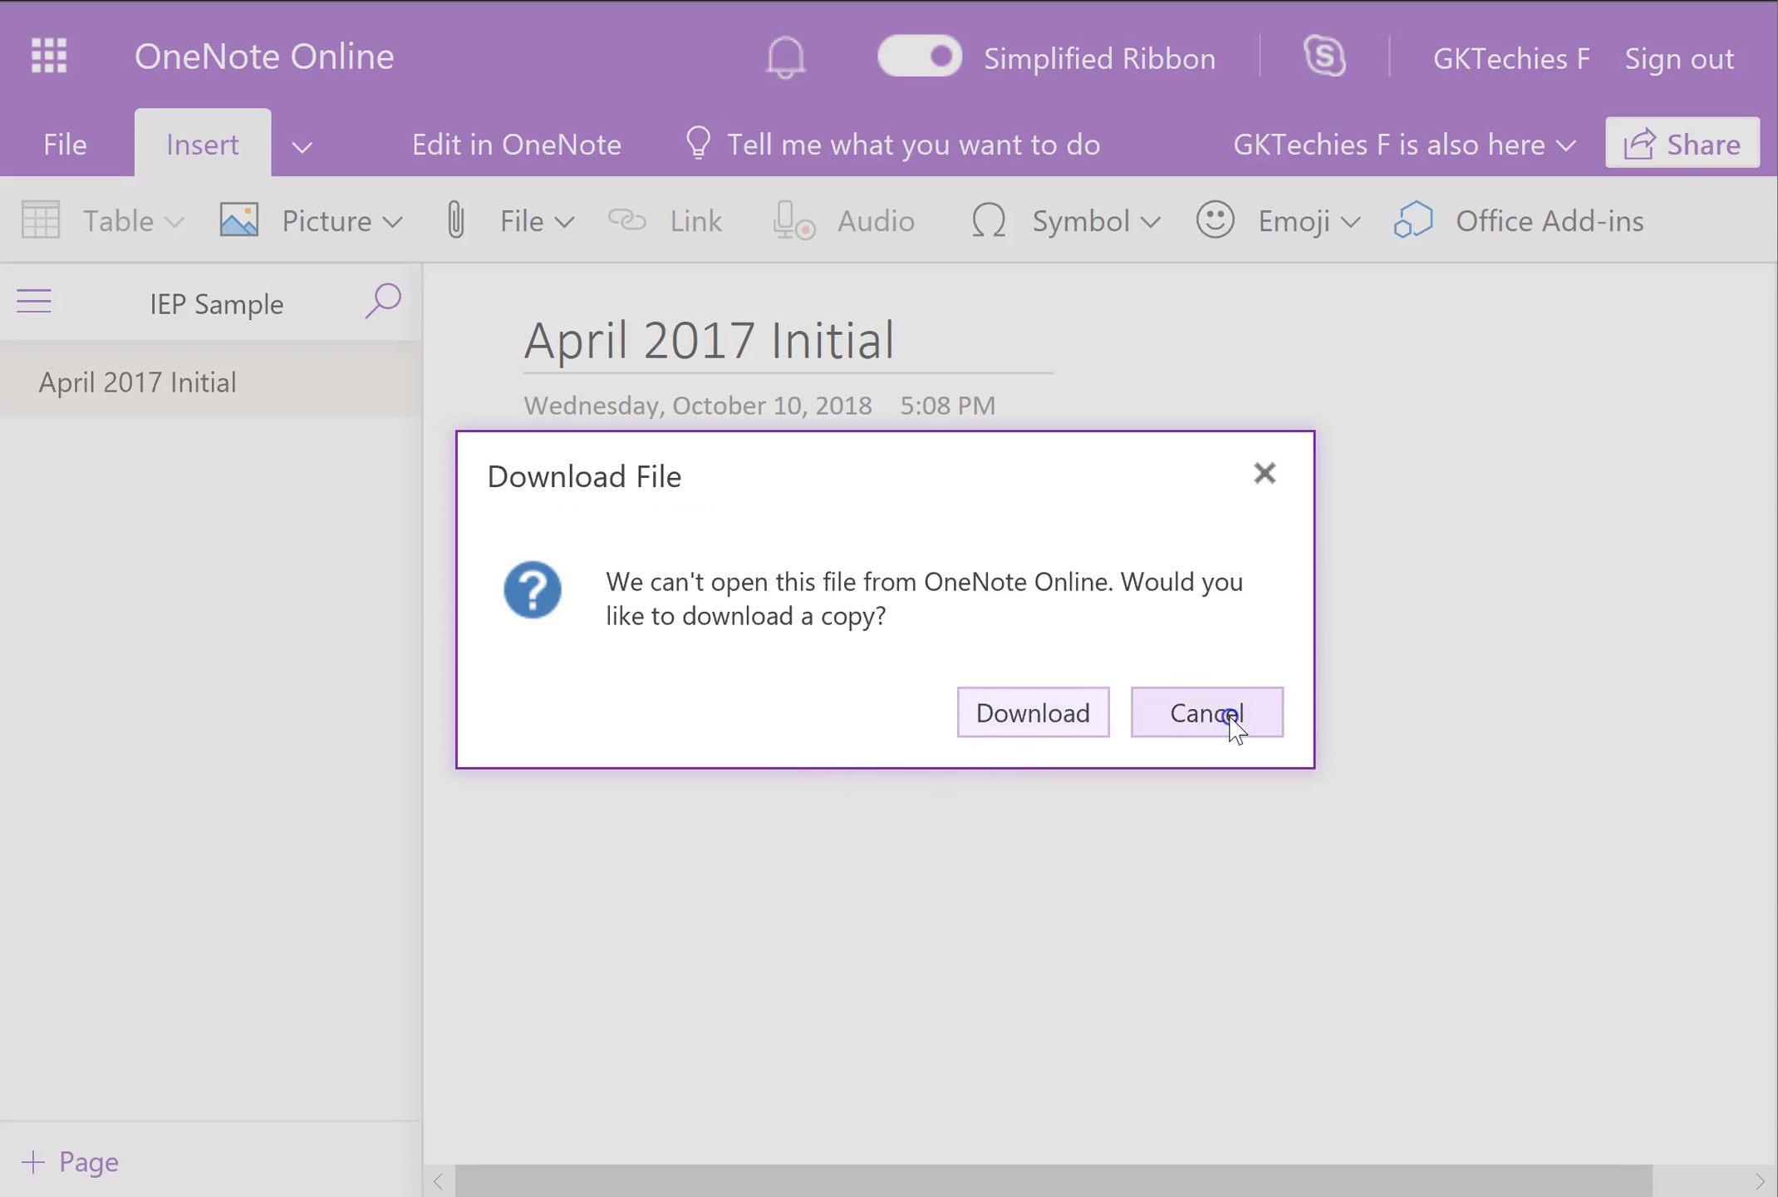
pyautogui.click(1233, 720)
pyautogui.click(647, 595)
pyautogui.press('Delete')
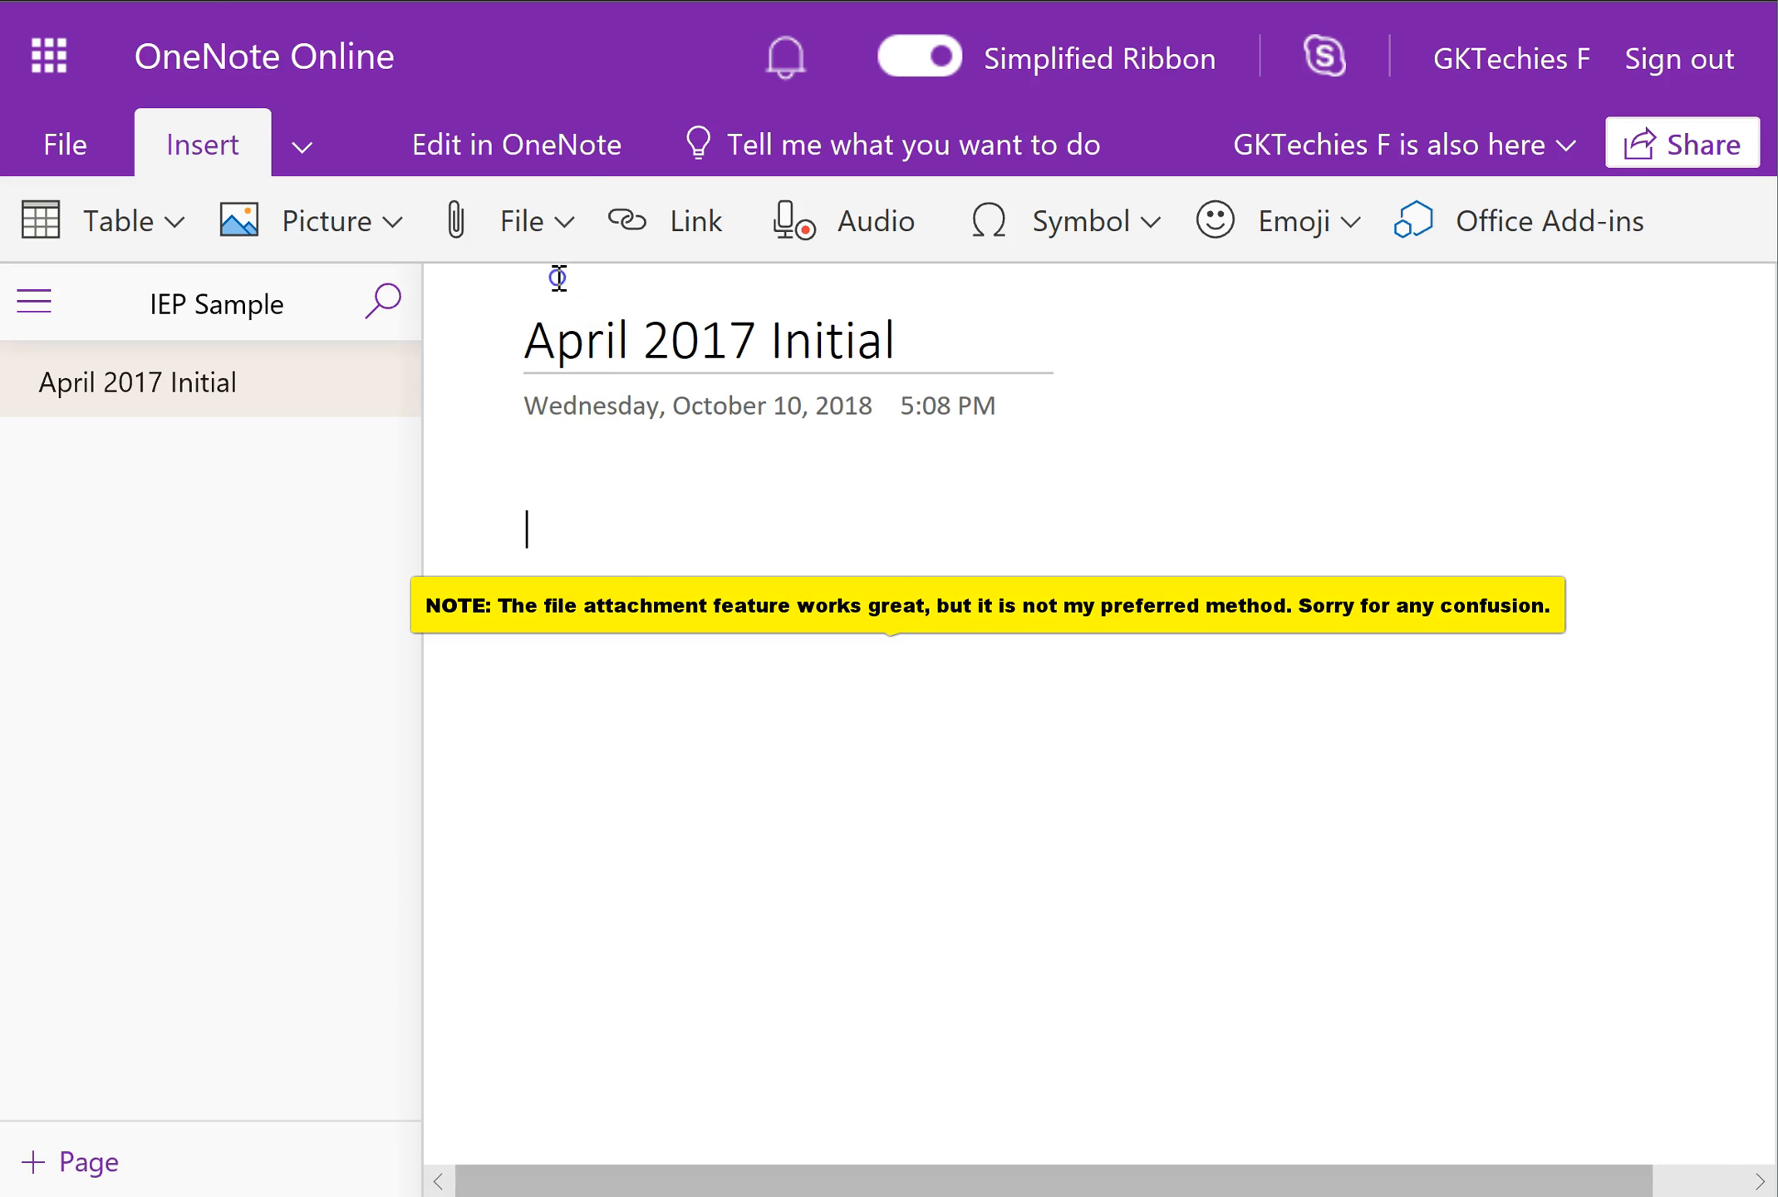
# - Insert the O365 Education - Learning Tools one pager PDF as a file printout in the page body and look over its beginning
pyautogui.click(536, 221)
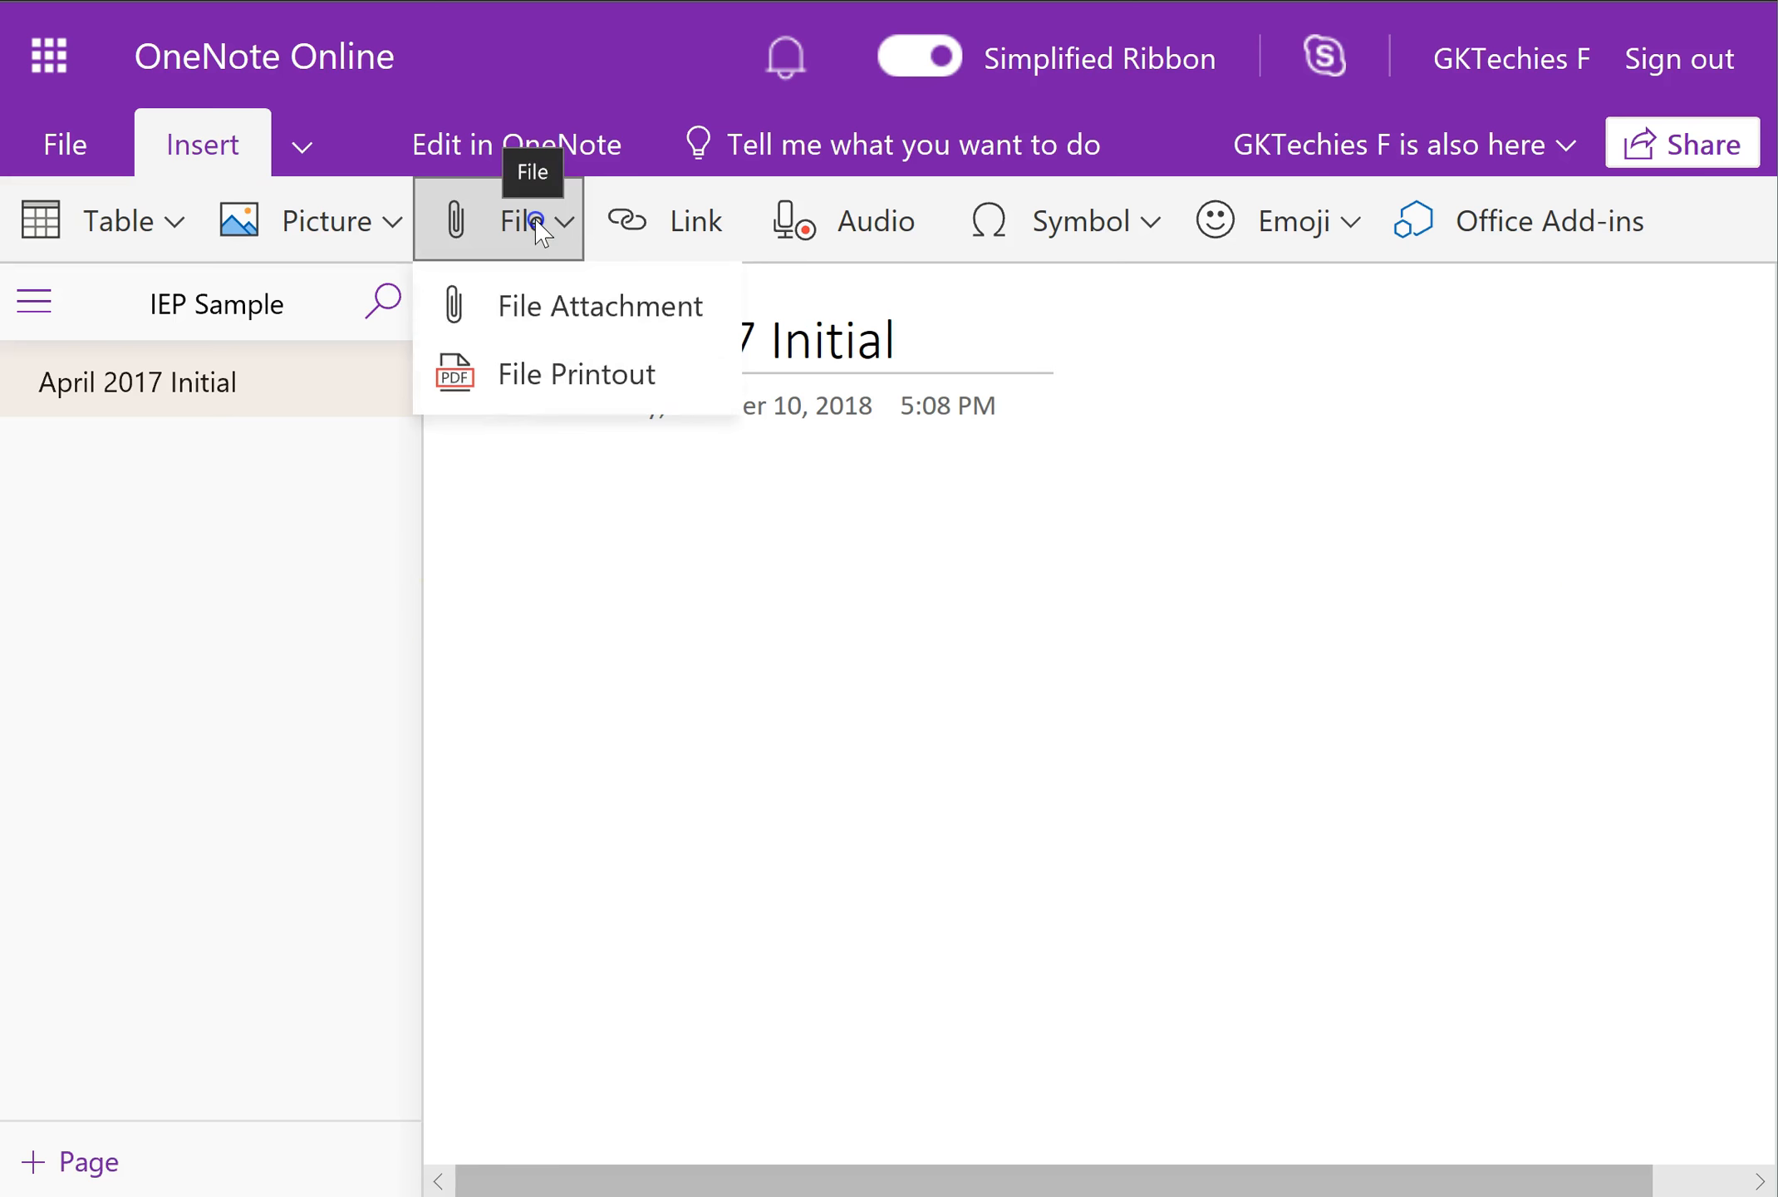
pyautogui.click(526, 375)
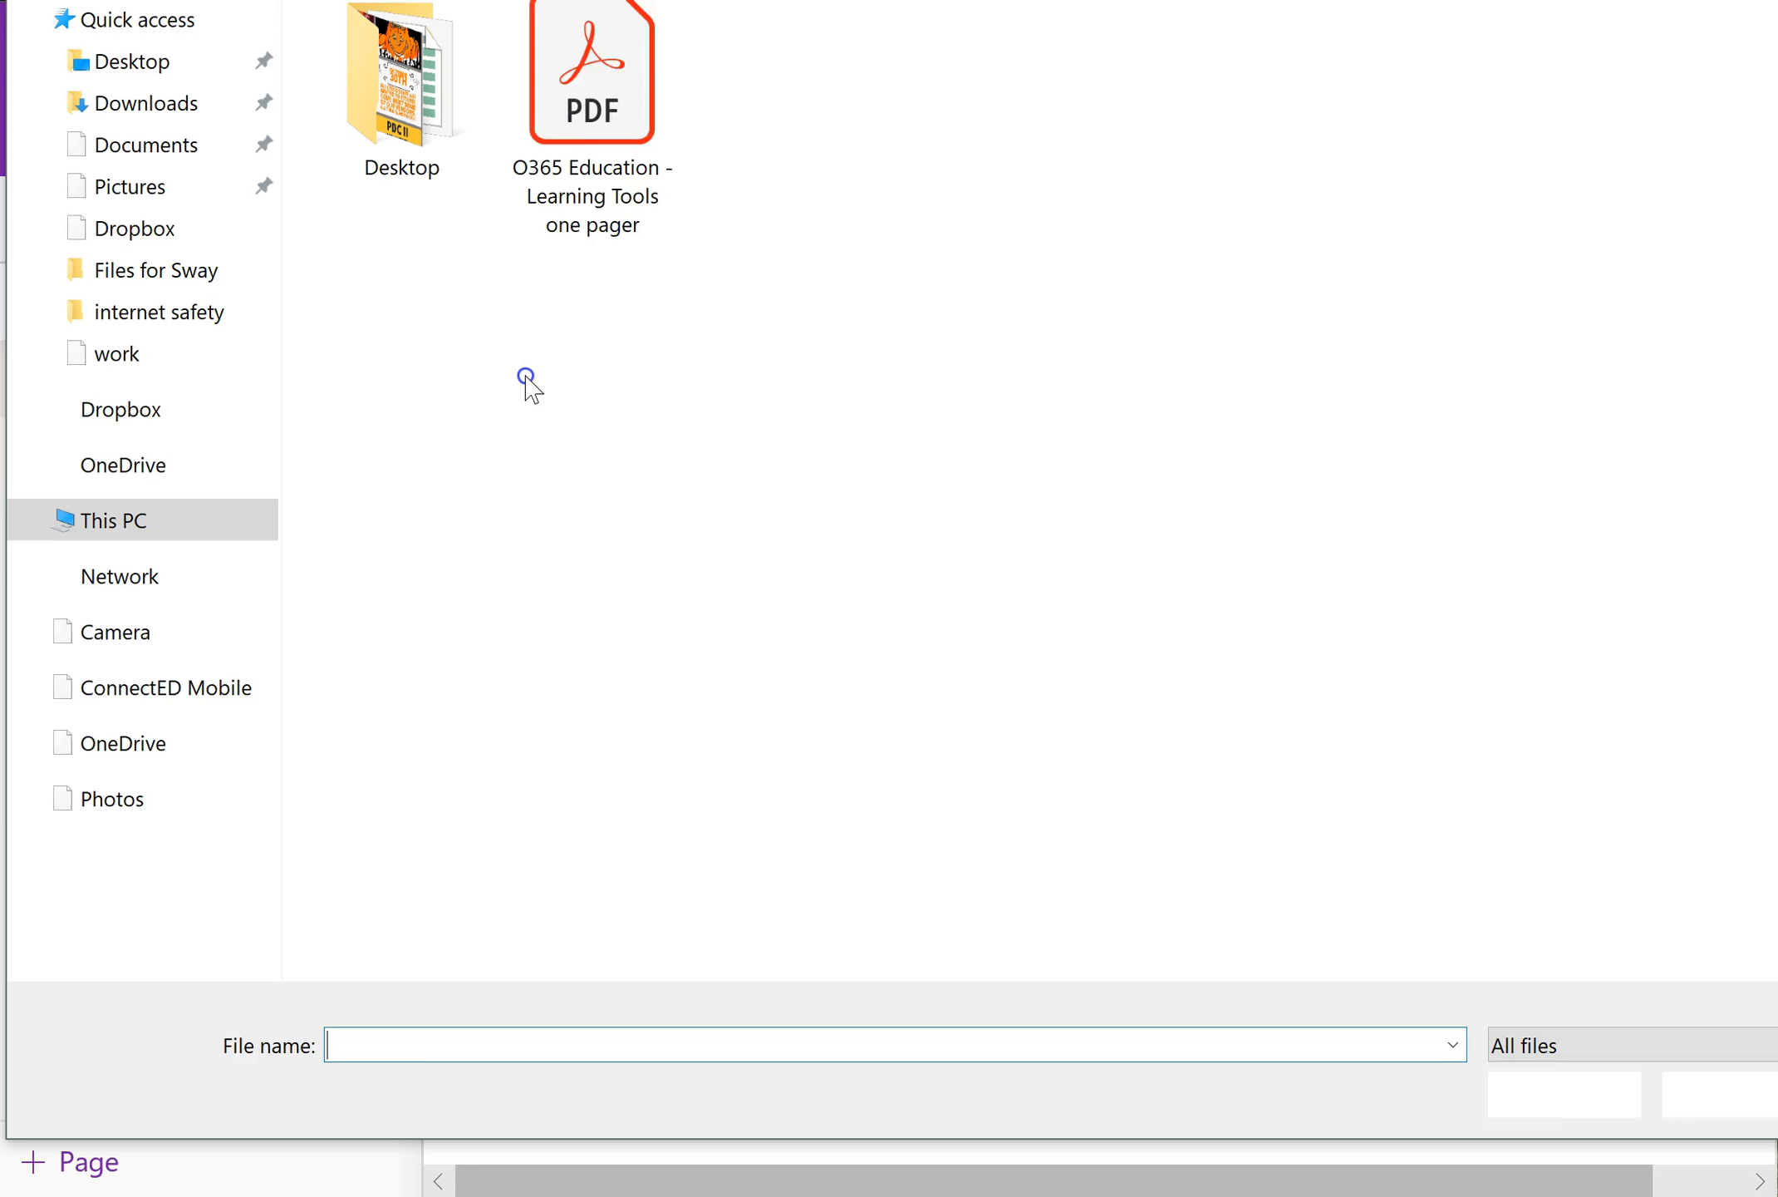
pyautogui.doubleClick(565, 141)
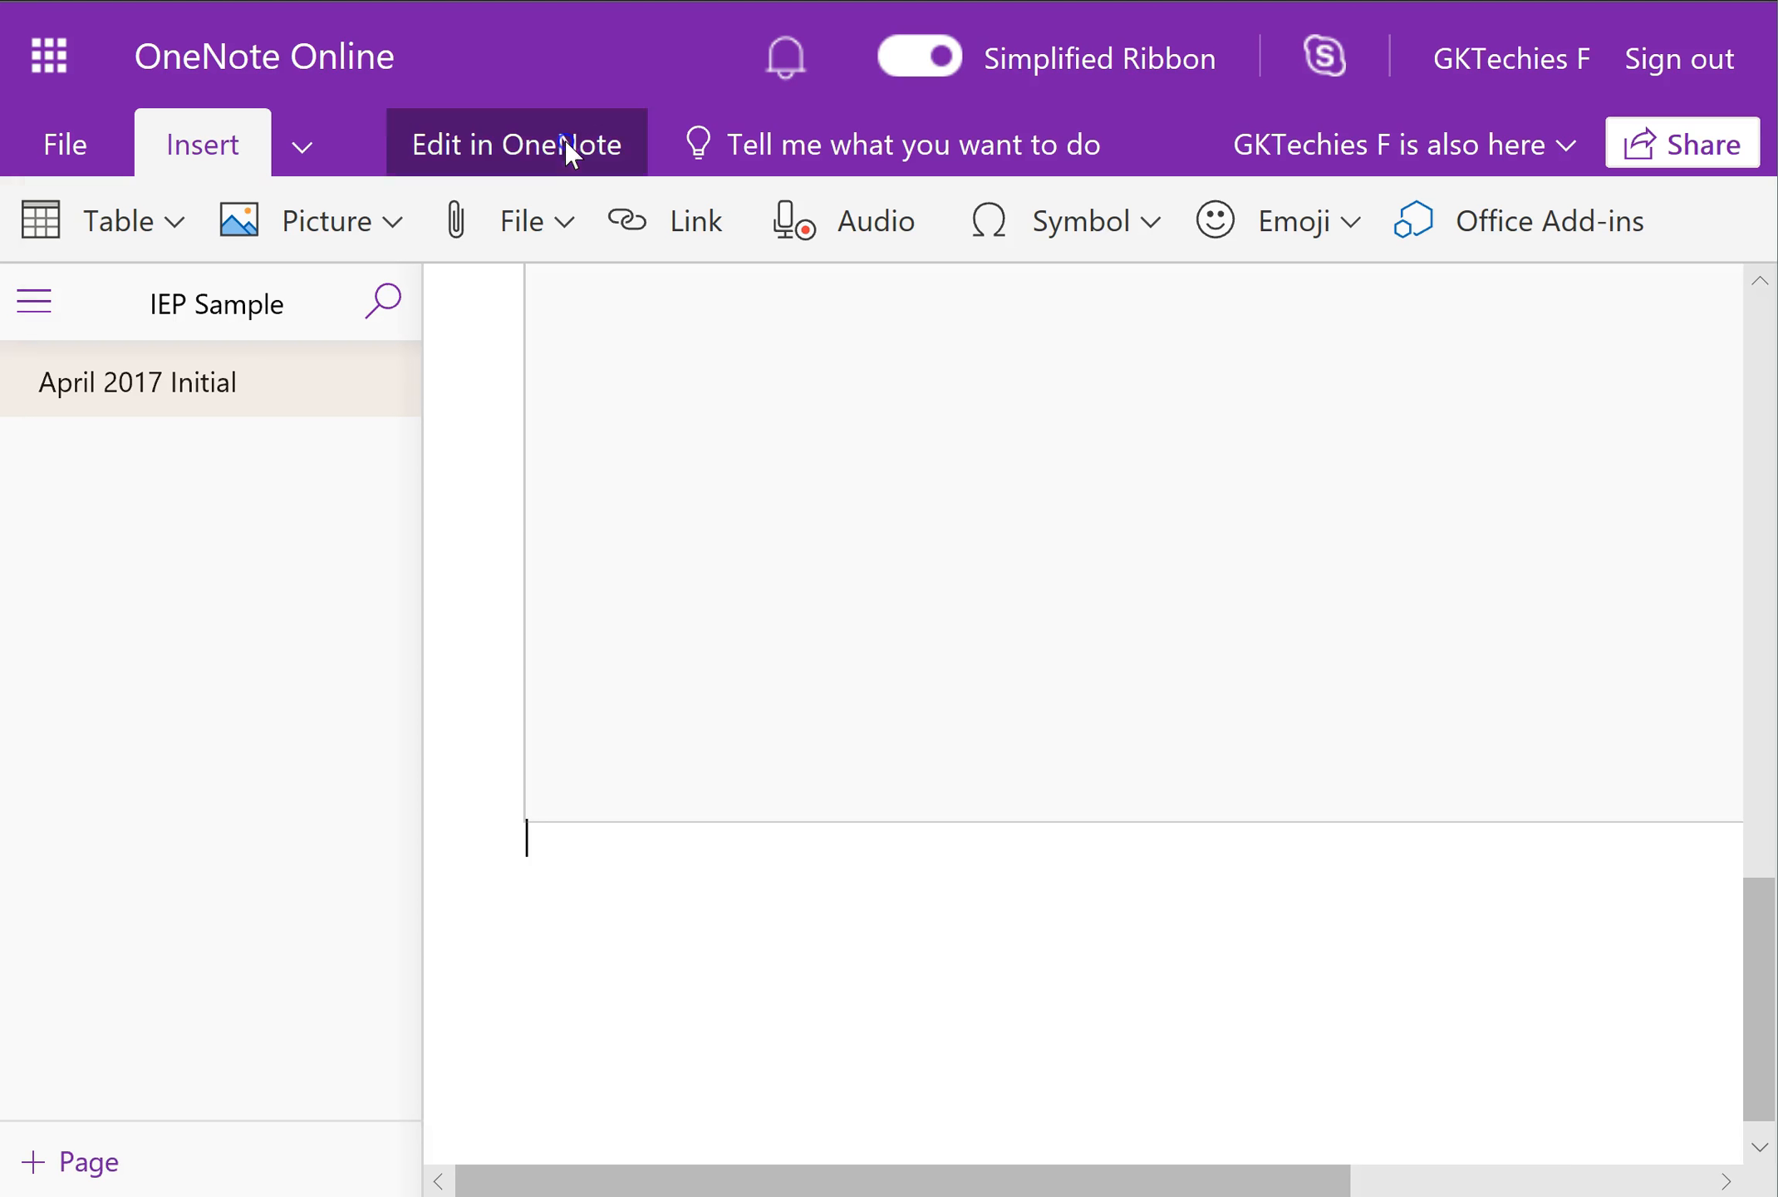
pyautogui.scroll(15, 787, 953)
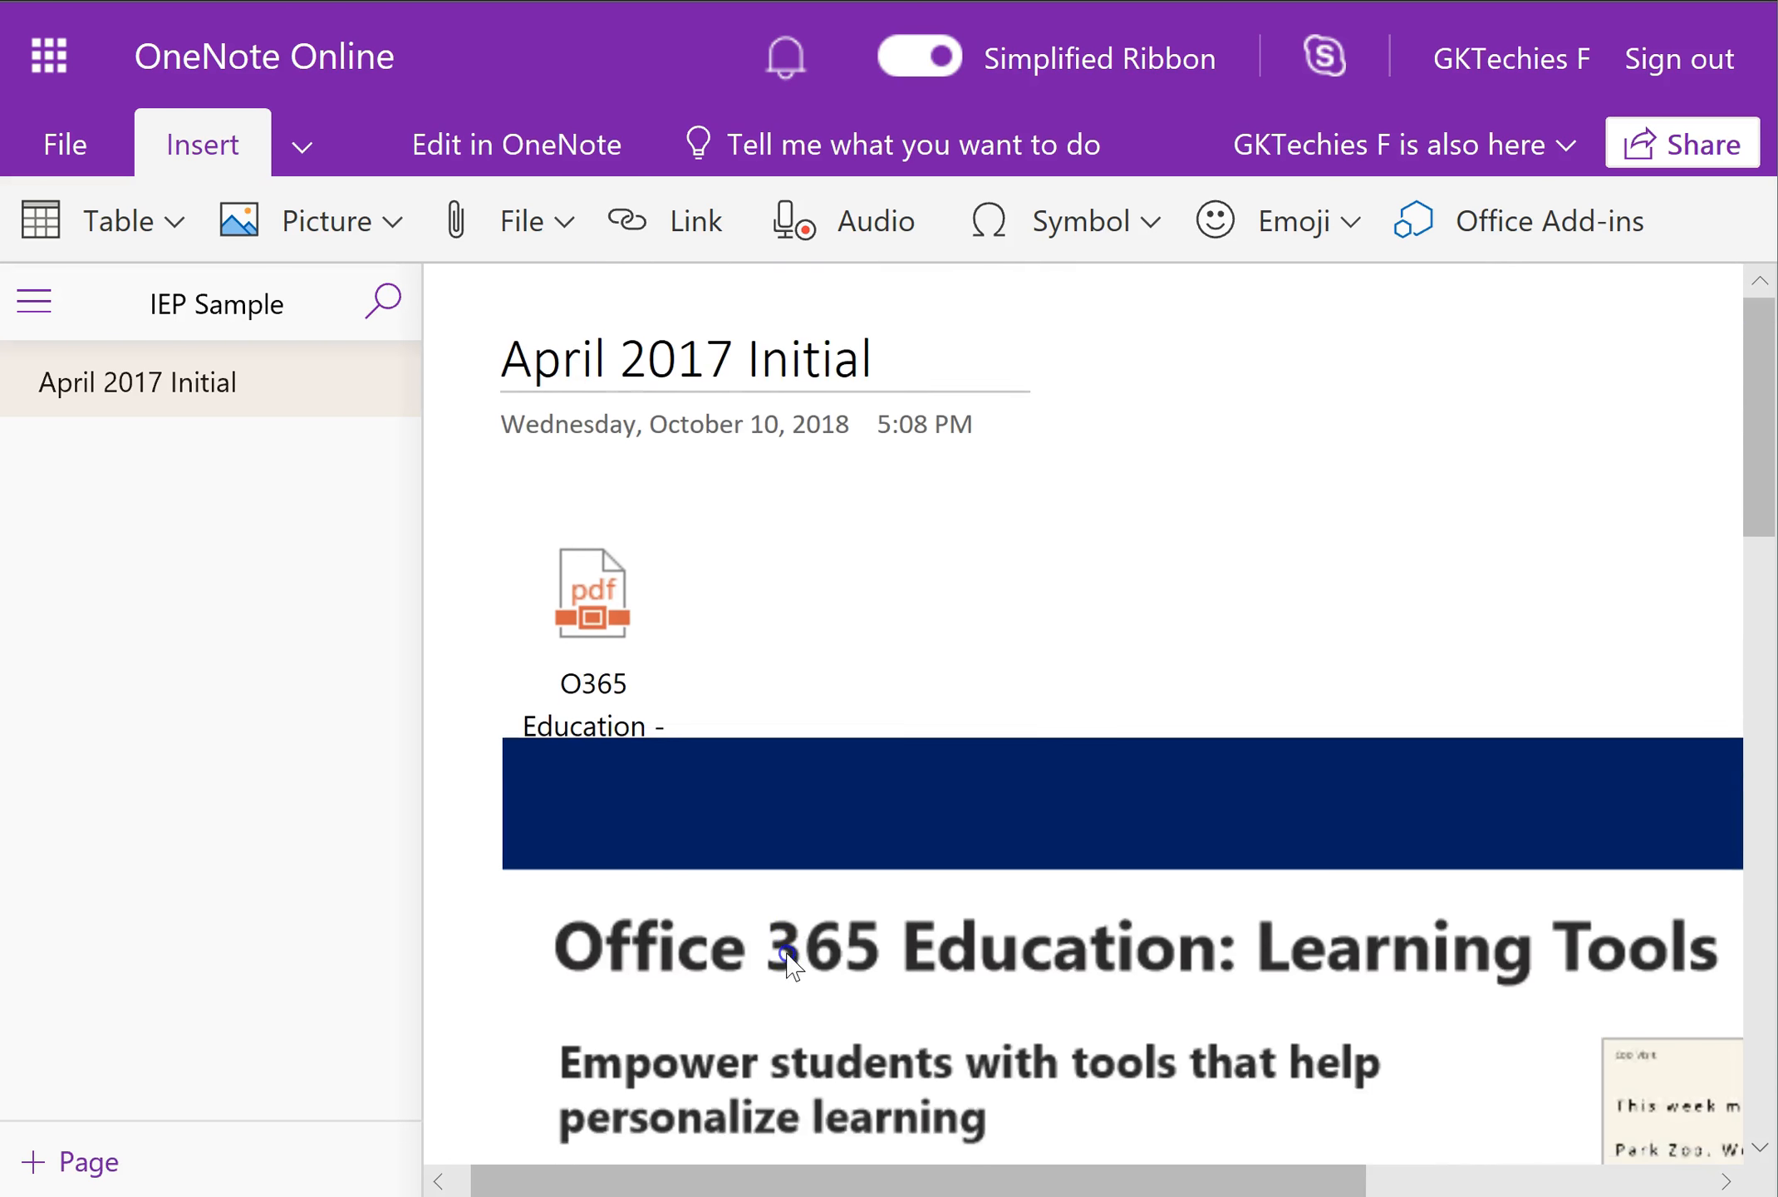
pyautogui.scroll(-3, 789, 954)
pyautogui.click(602, 478)
pyautogui.click(1139, 589)
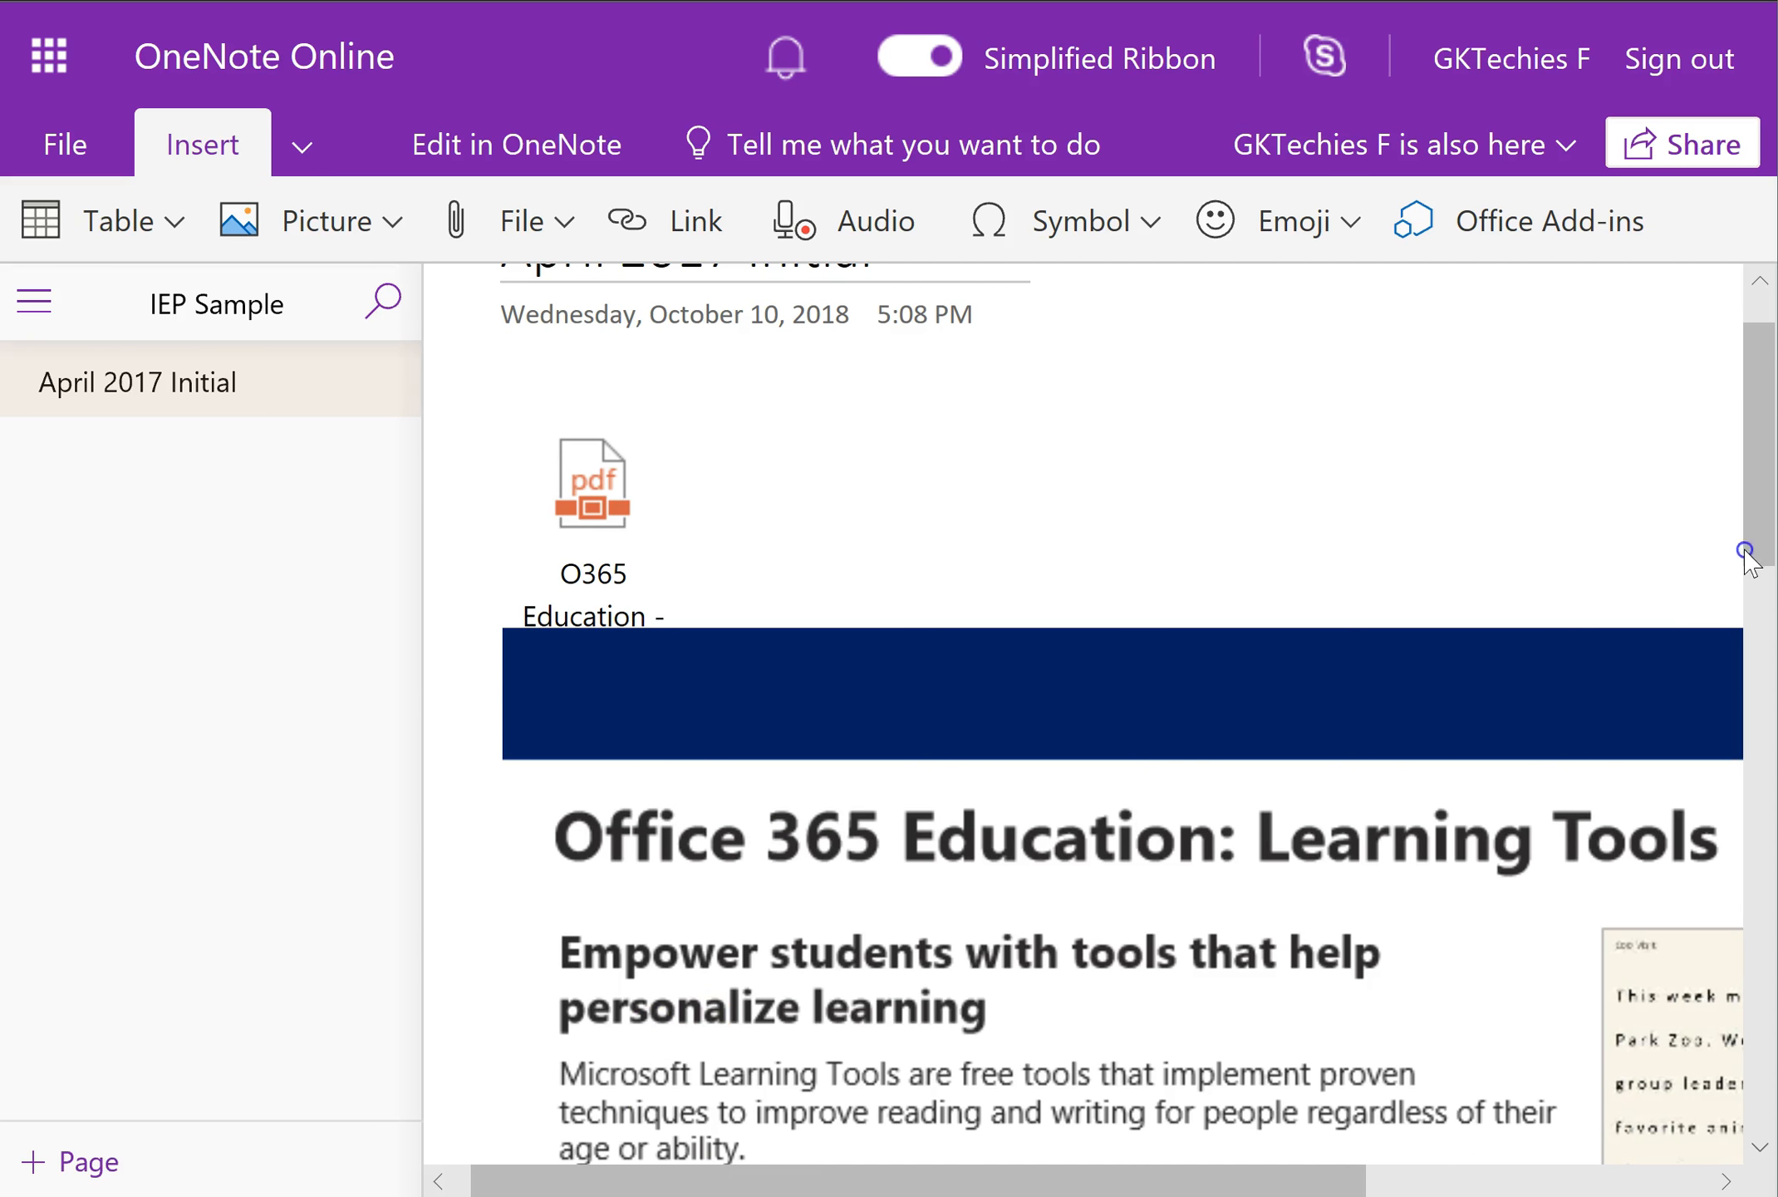
# - Add a new page to the IEPs section and title it Sample
pyautogui.moveTo(1759, 556); pyautogui.dragTo(1760, 465)
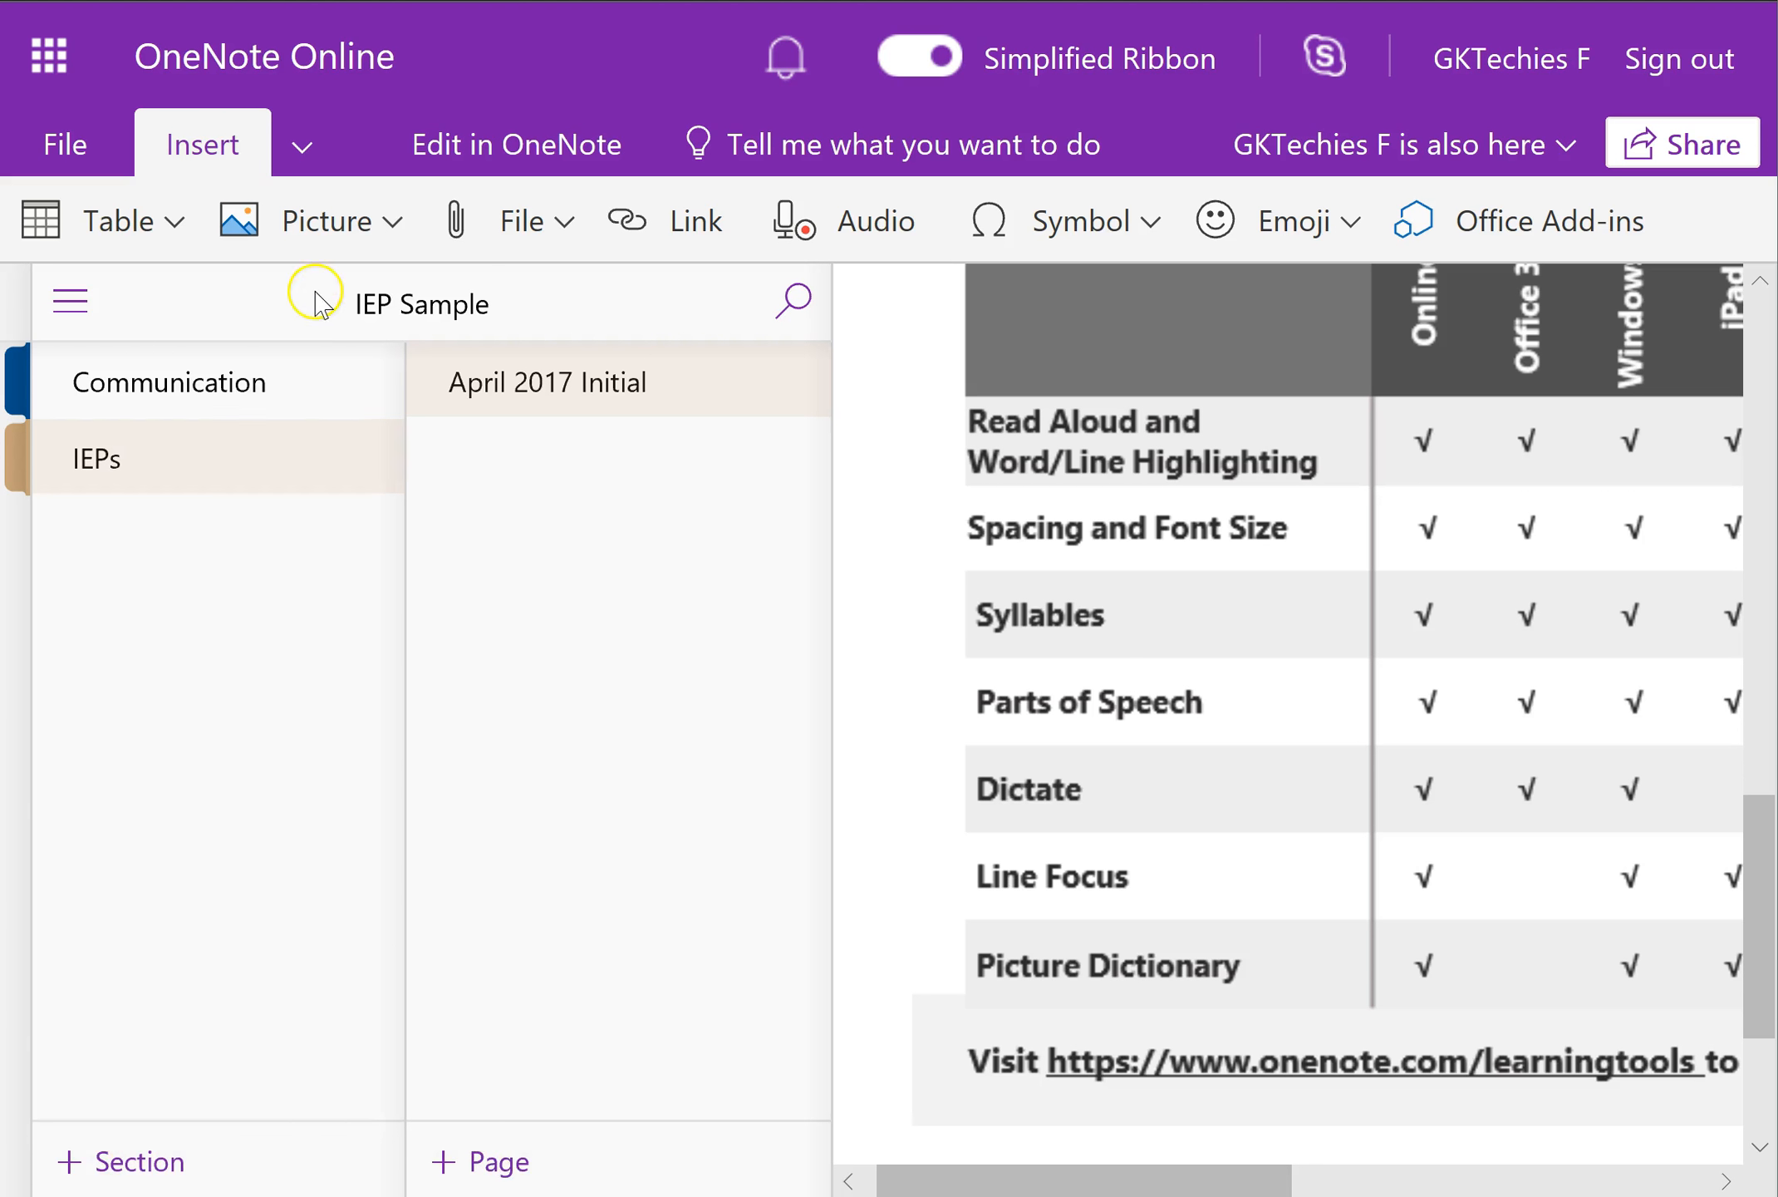
pyautogui.click(495, 1168)
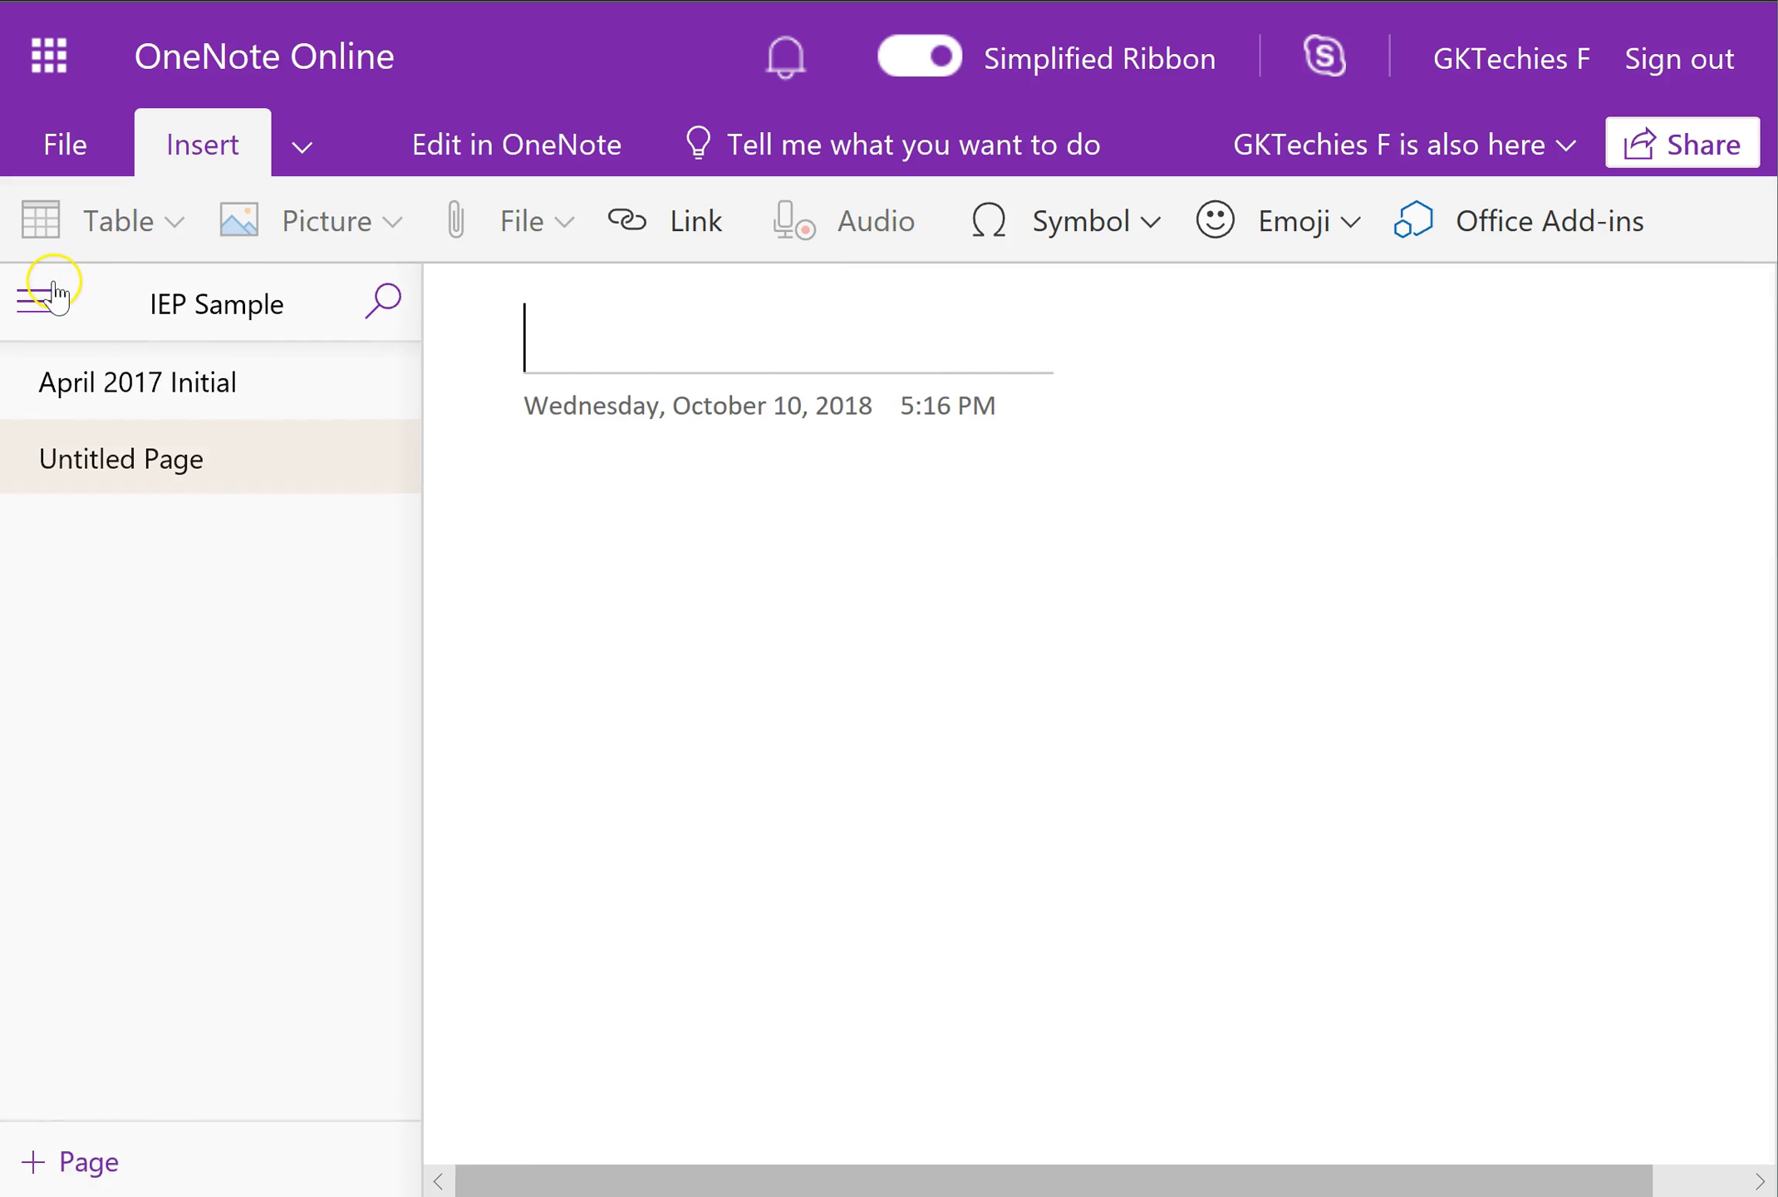
pyautogui.click(33, 306)
pyautogui.click(331, 303)
pyautogui.click(343, 457)
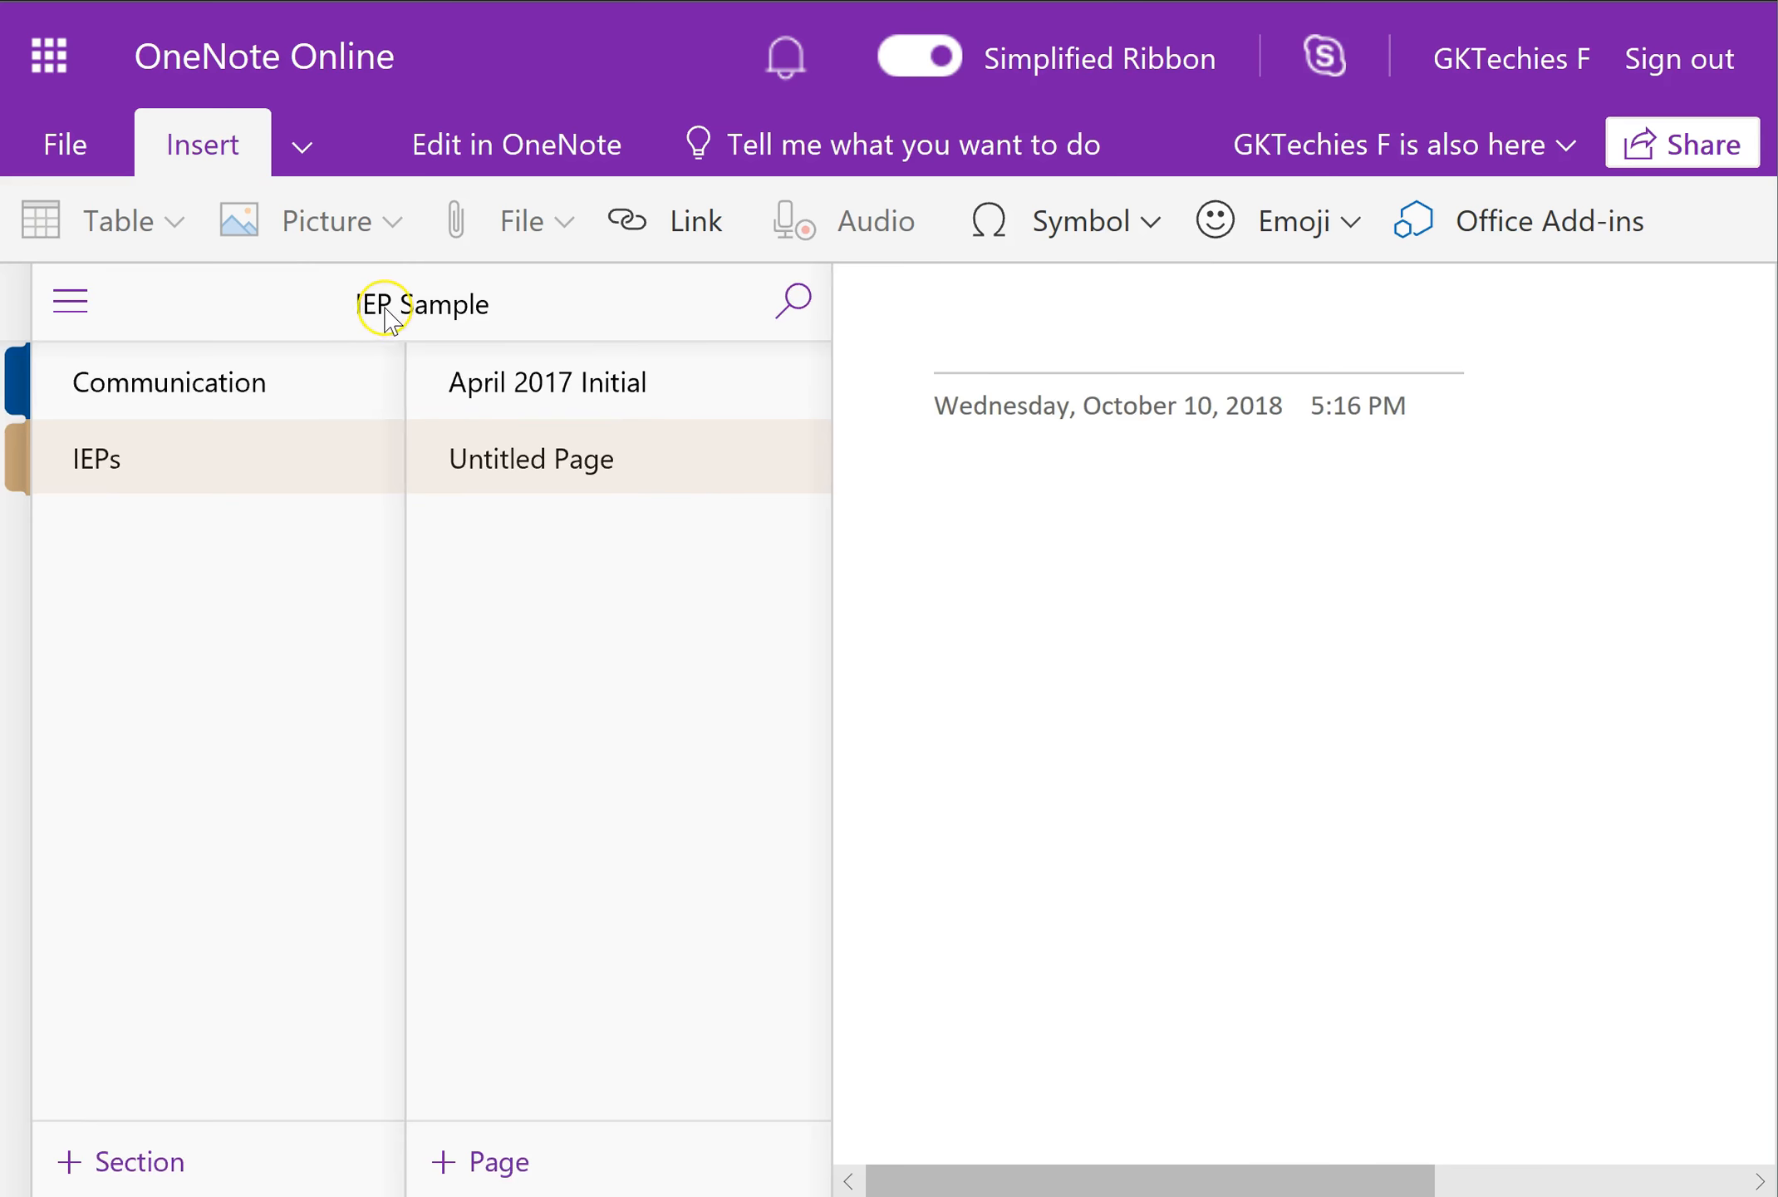
pyautogui.rightClick(568, 476)
pyautogui.click(1019, 324)
pyautogui.write('Sample')
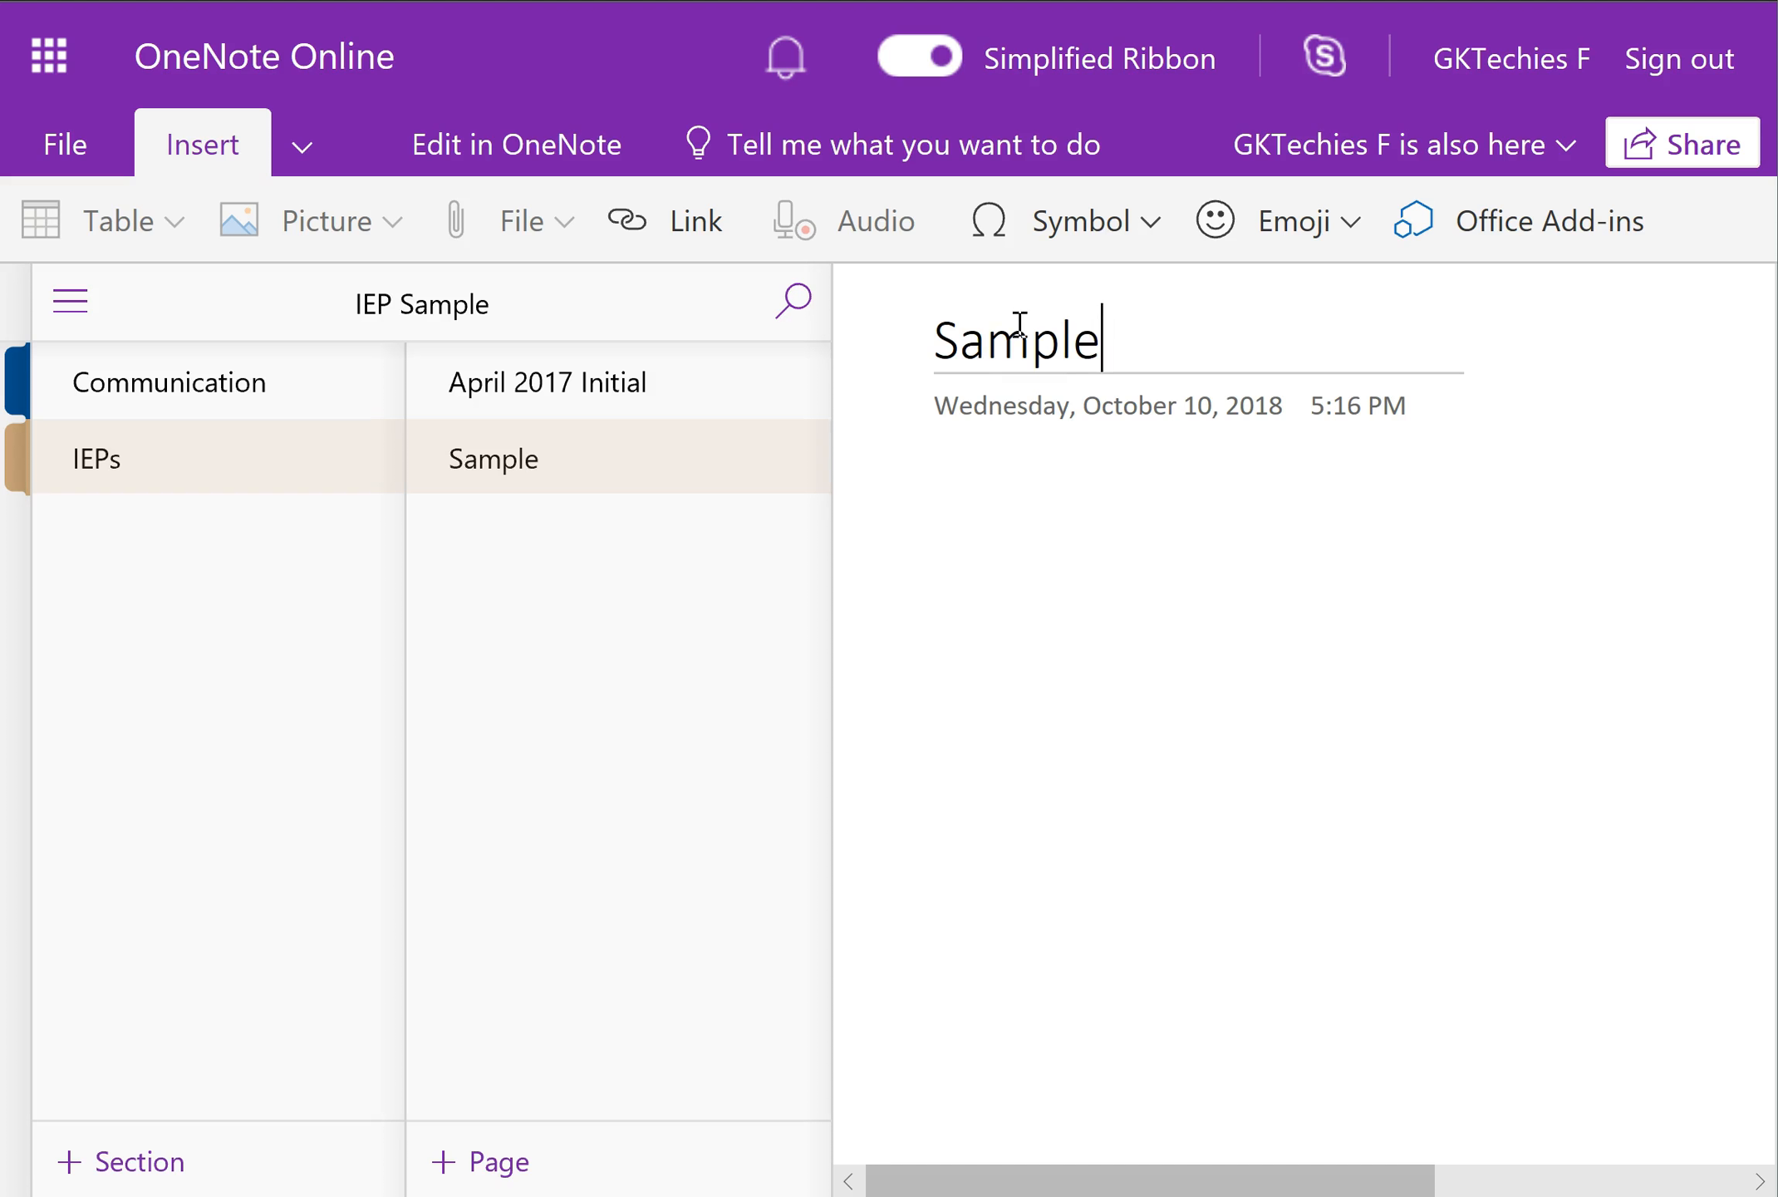
pyautogui.click(968, 491)
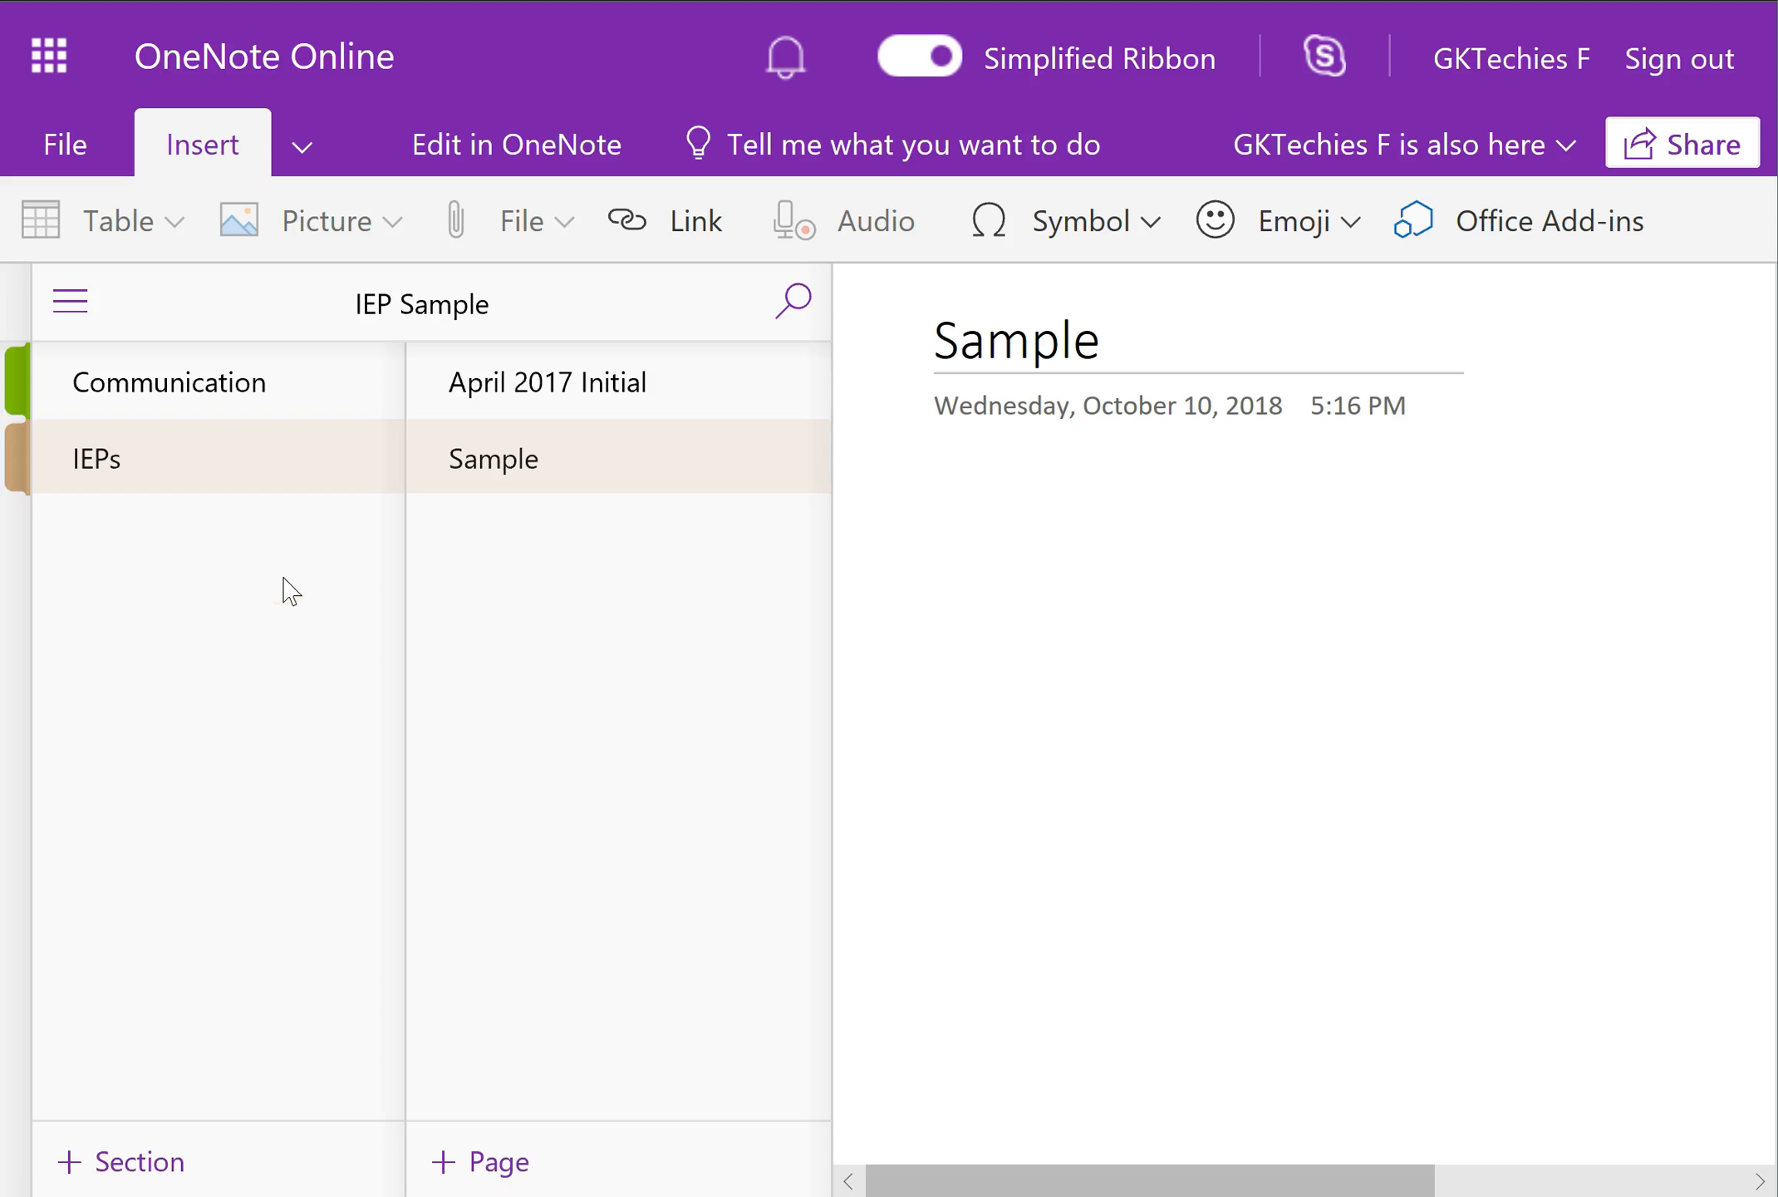
# - Return to the Communication section's Contacts page and place the cursor in the page body
pyautogui.click(266, 492)
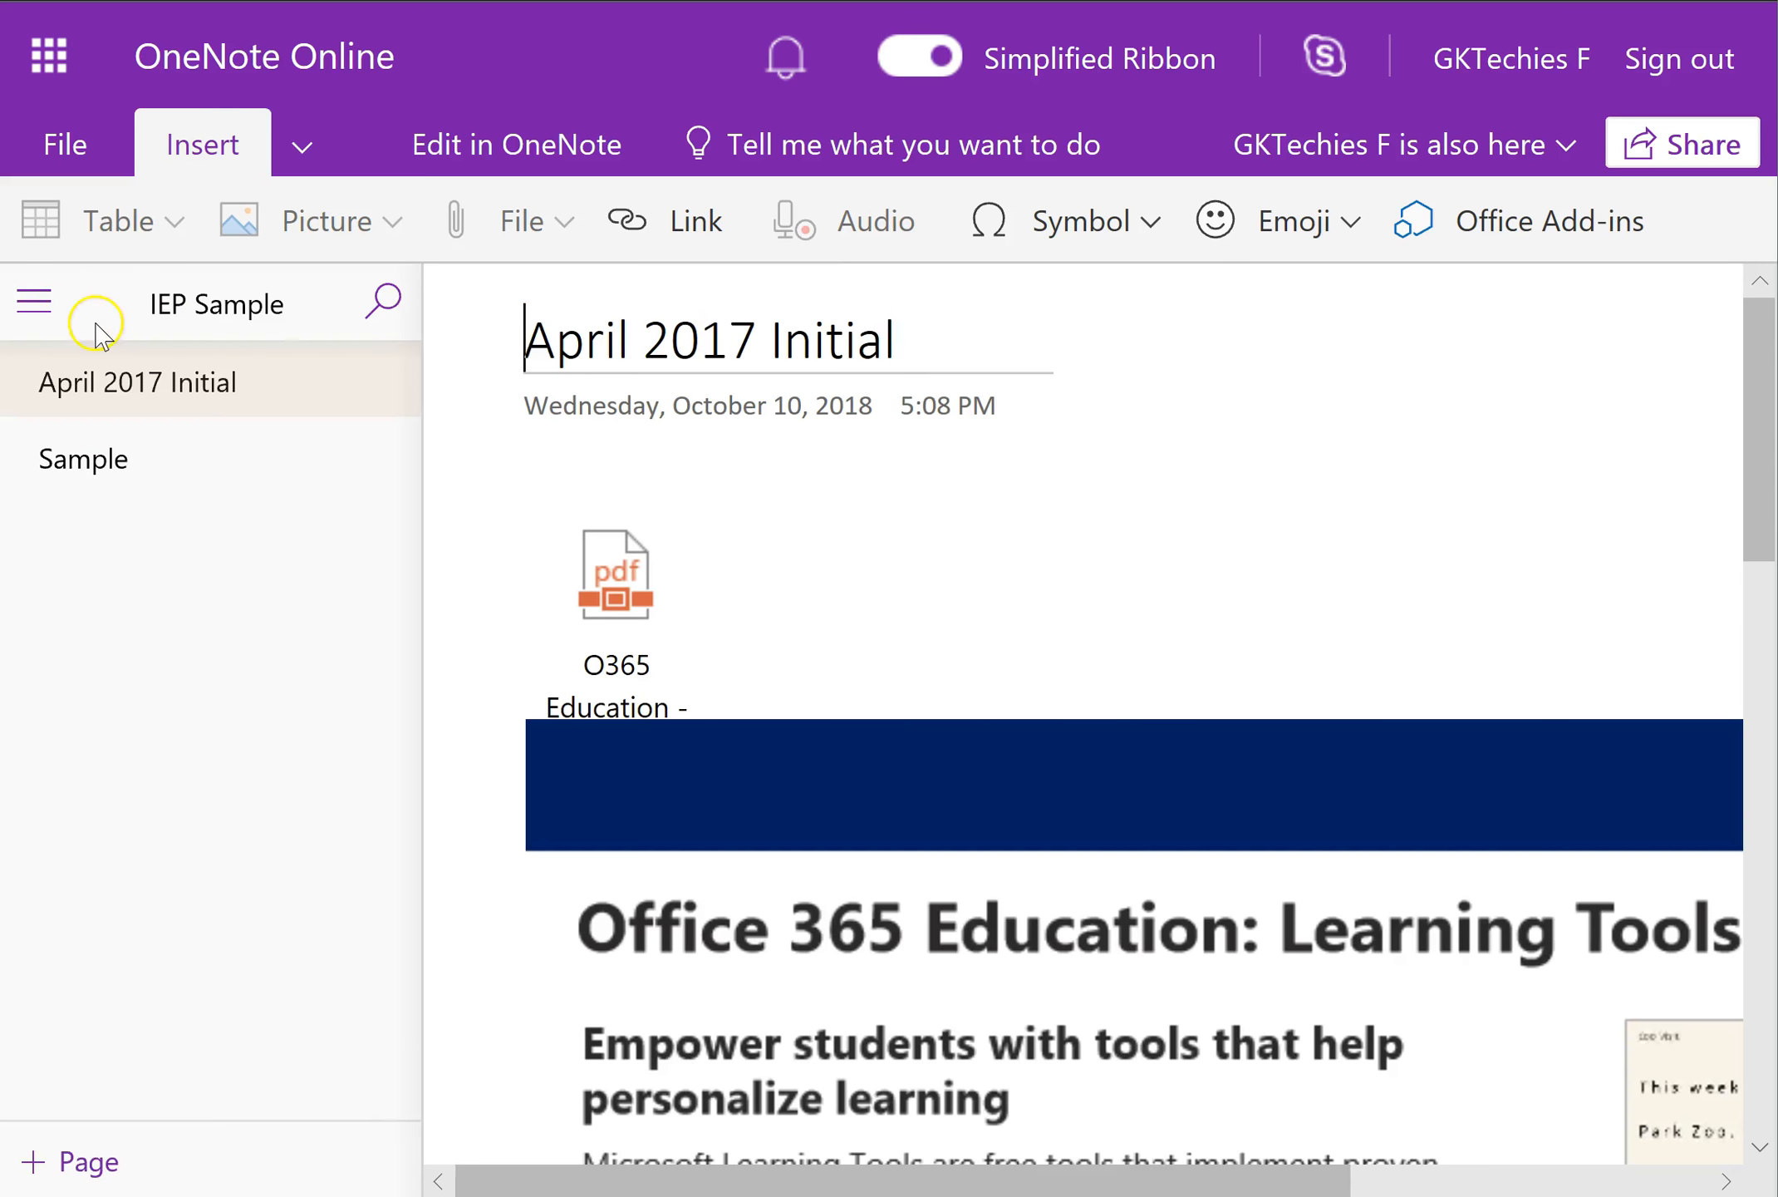
pyautogui.click(41, 314)
pyautogui.click(42, 314)
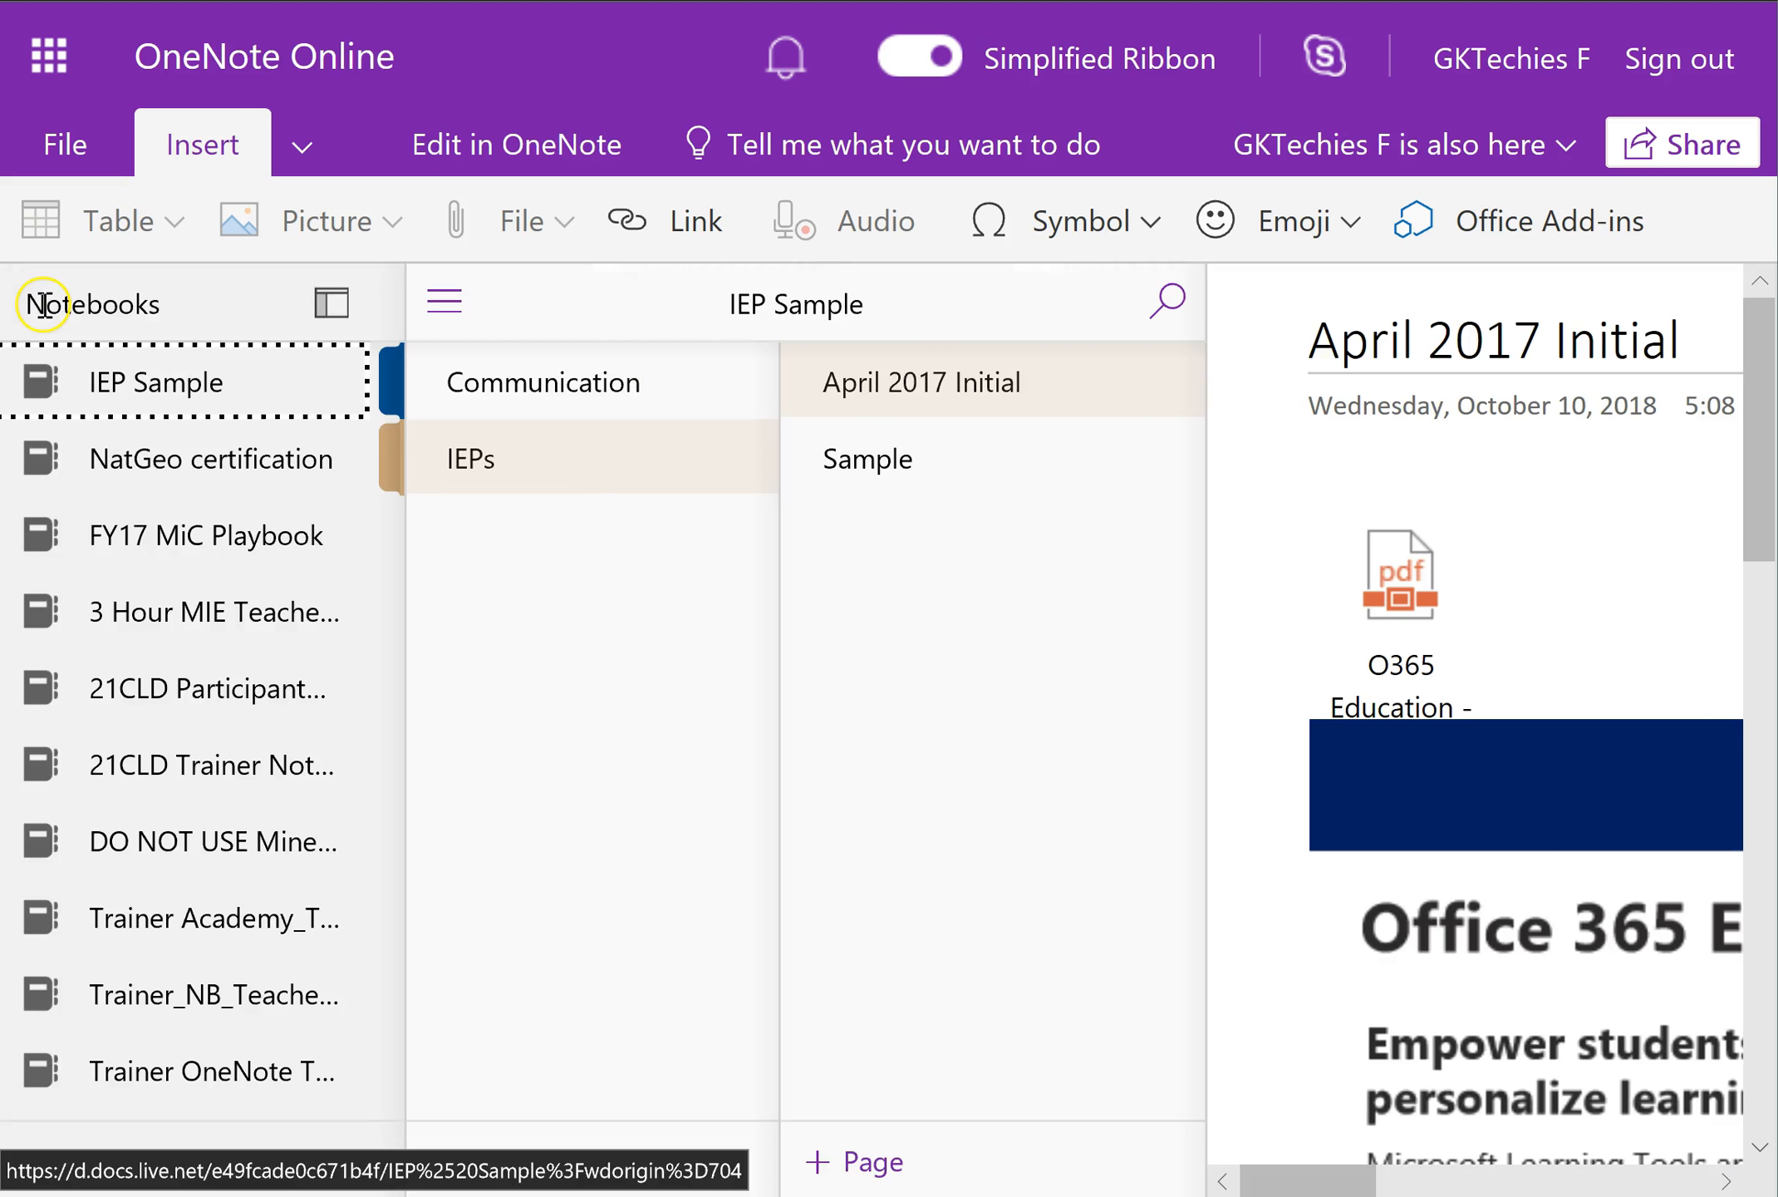
pyautogui.click(342, 309)
pyautogui.click(310, 445)
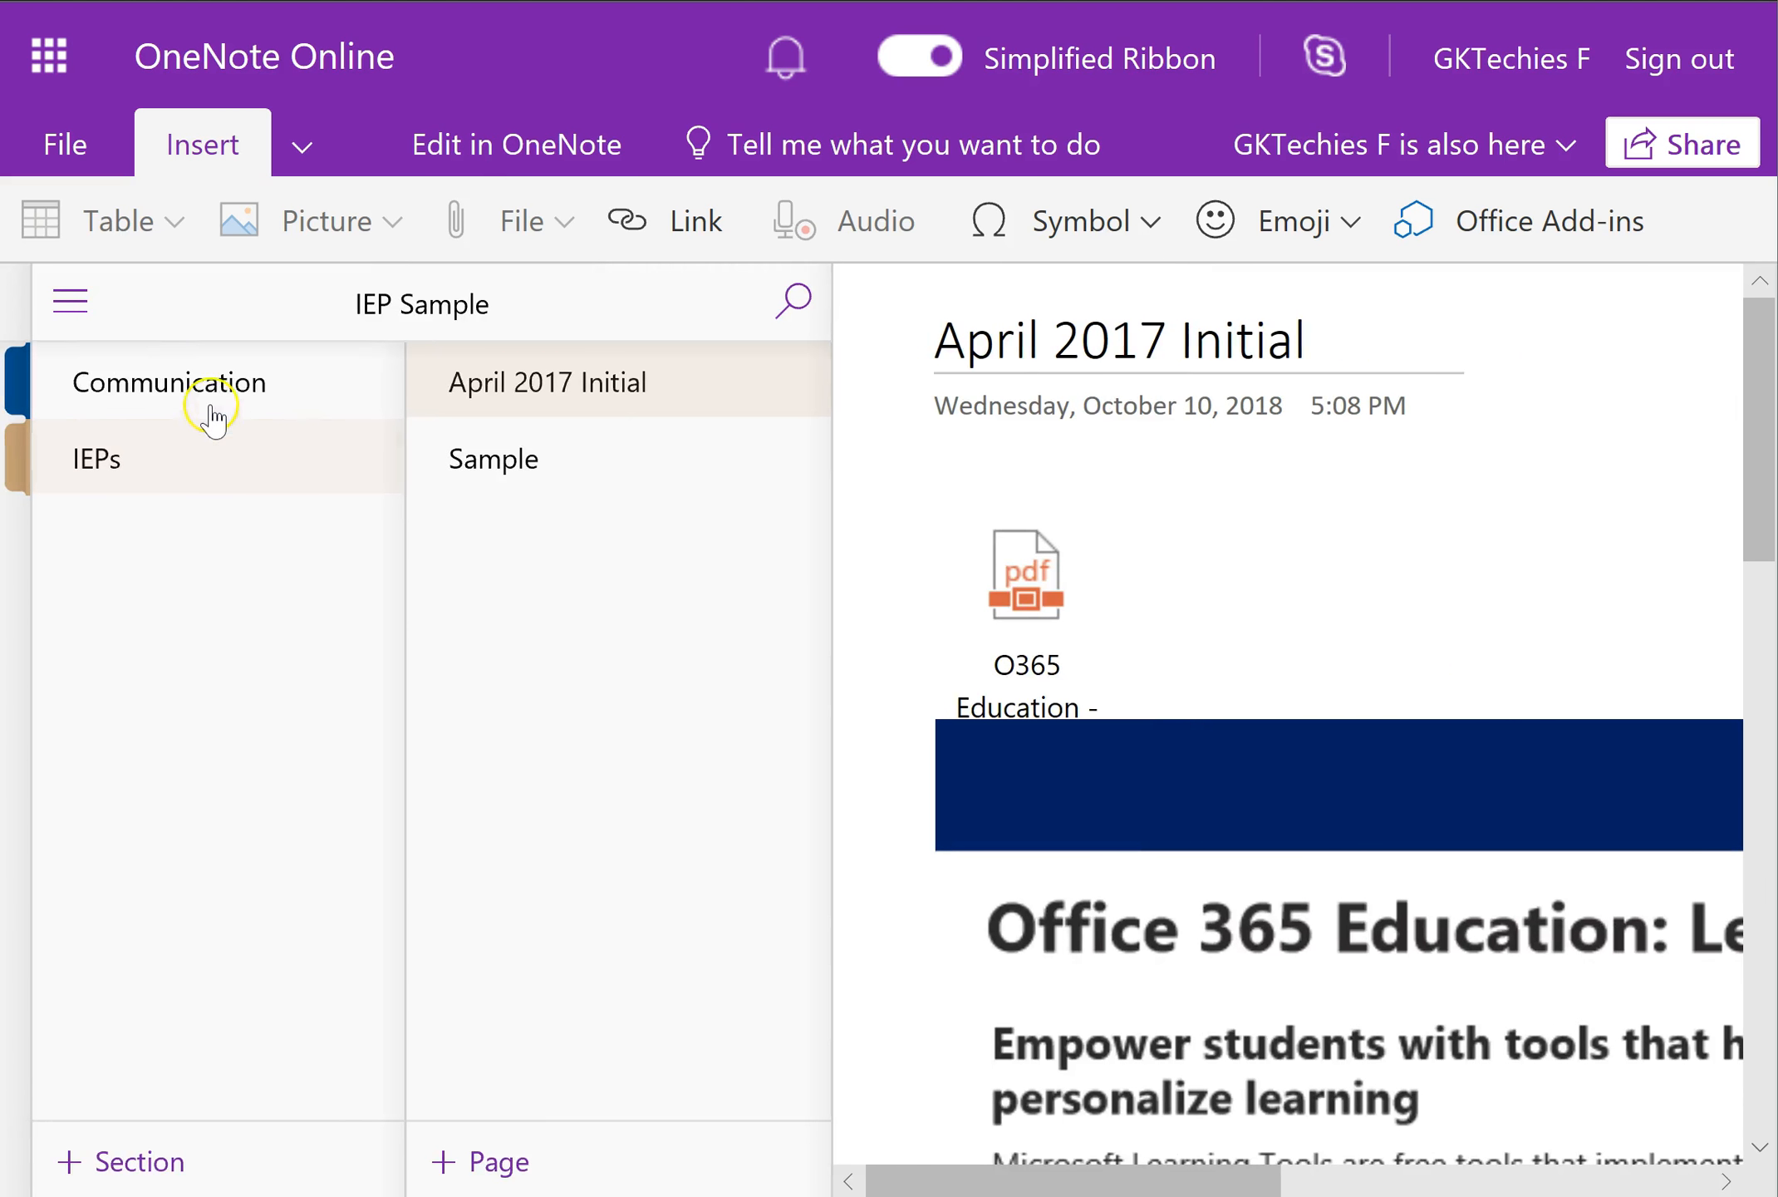
pyautogui.click(212, 397)
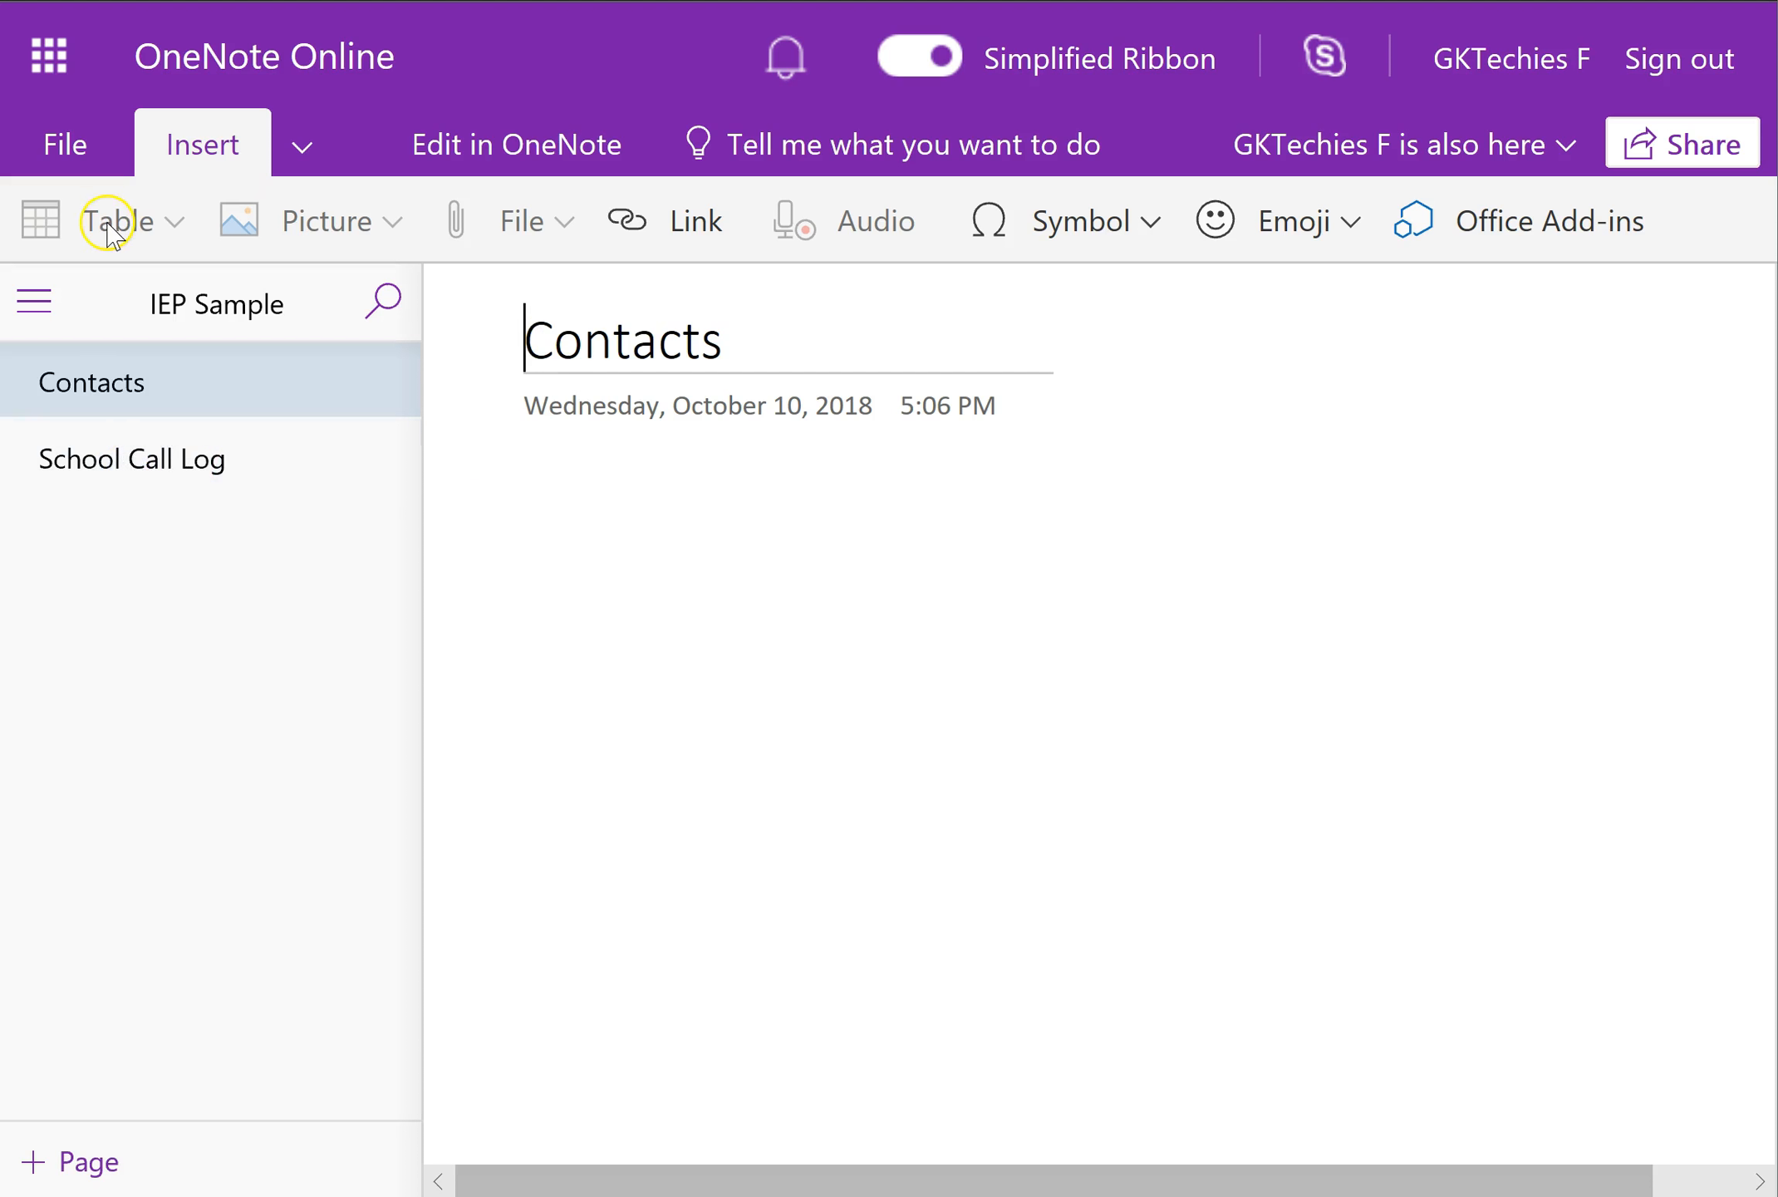
pyautogui.click(543, 470)
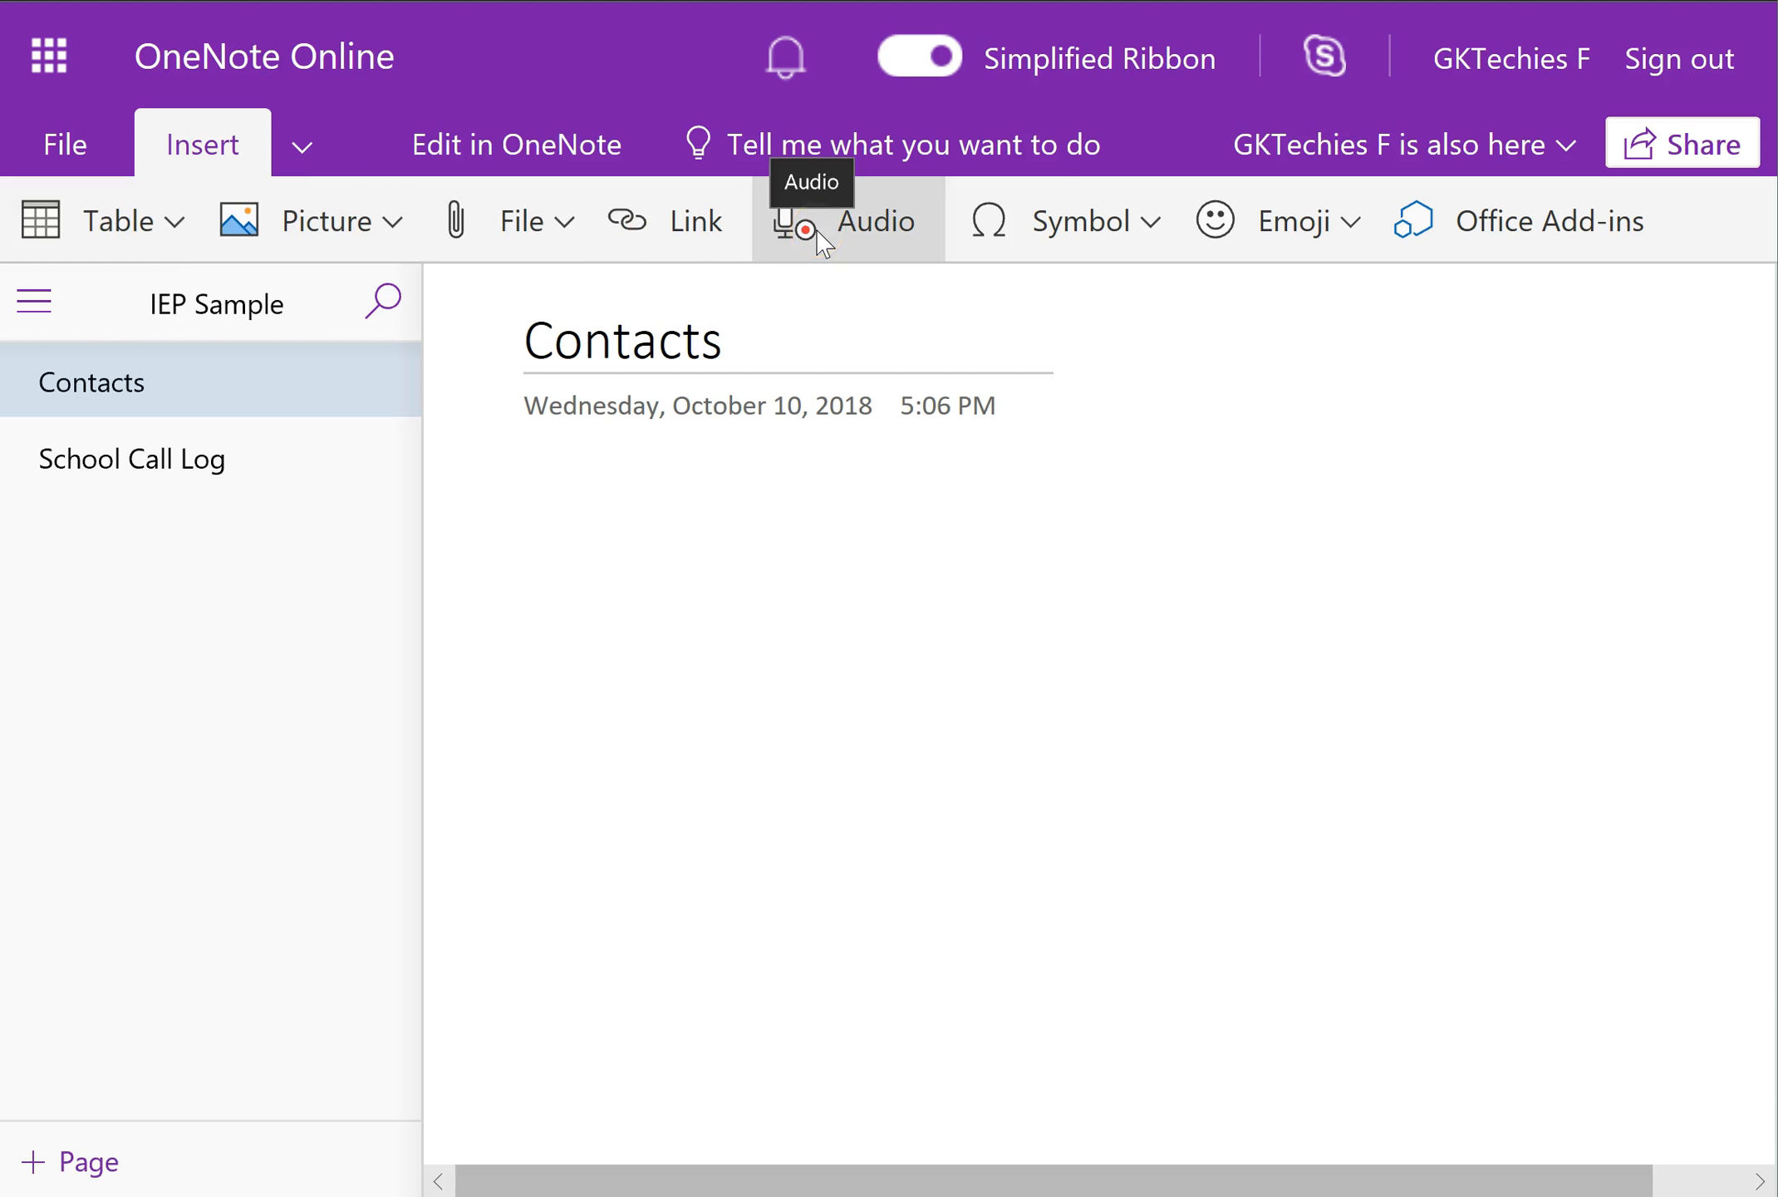
# - Handwrite "hi!" with the black pen below the Contacts page title and draw a line under it
pyautogui.click(306, 152)
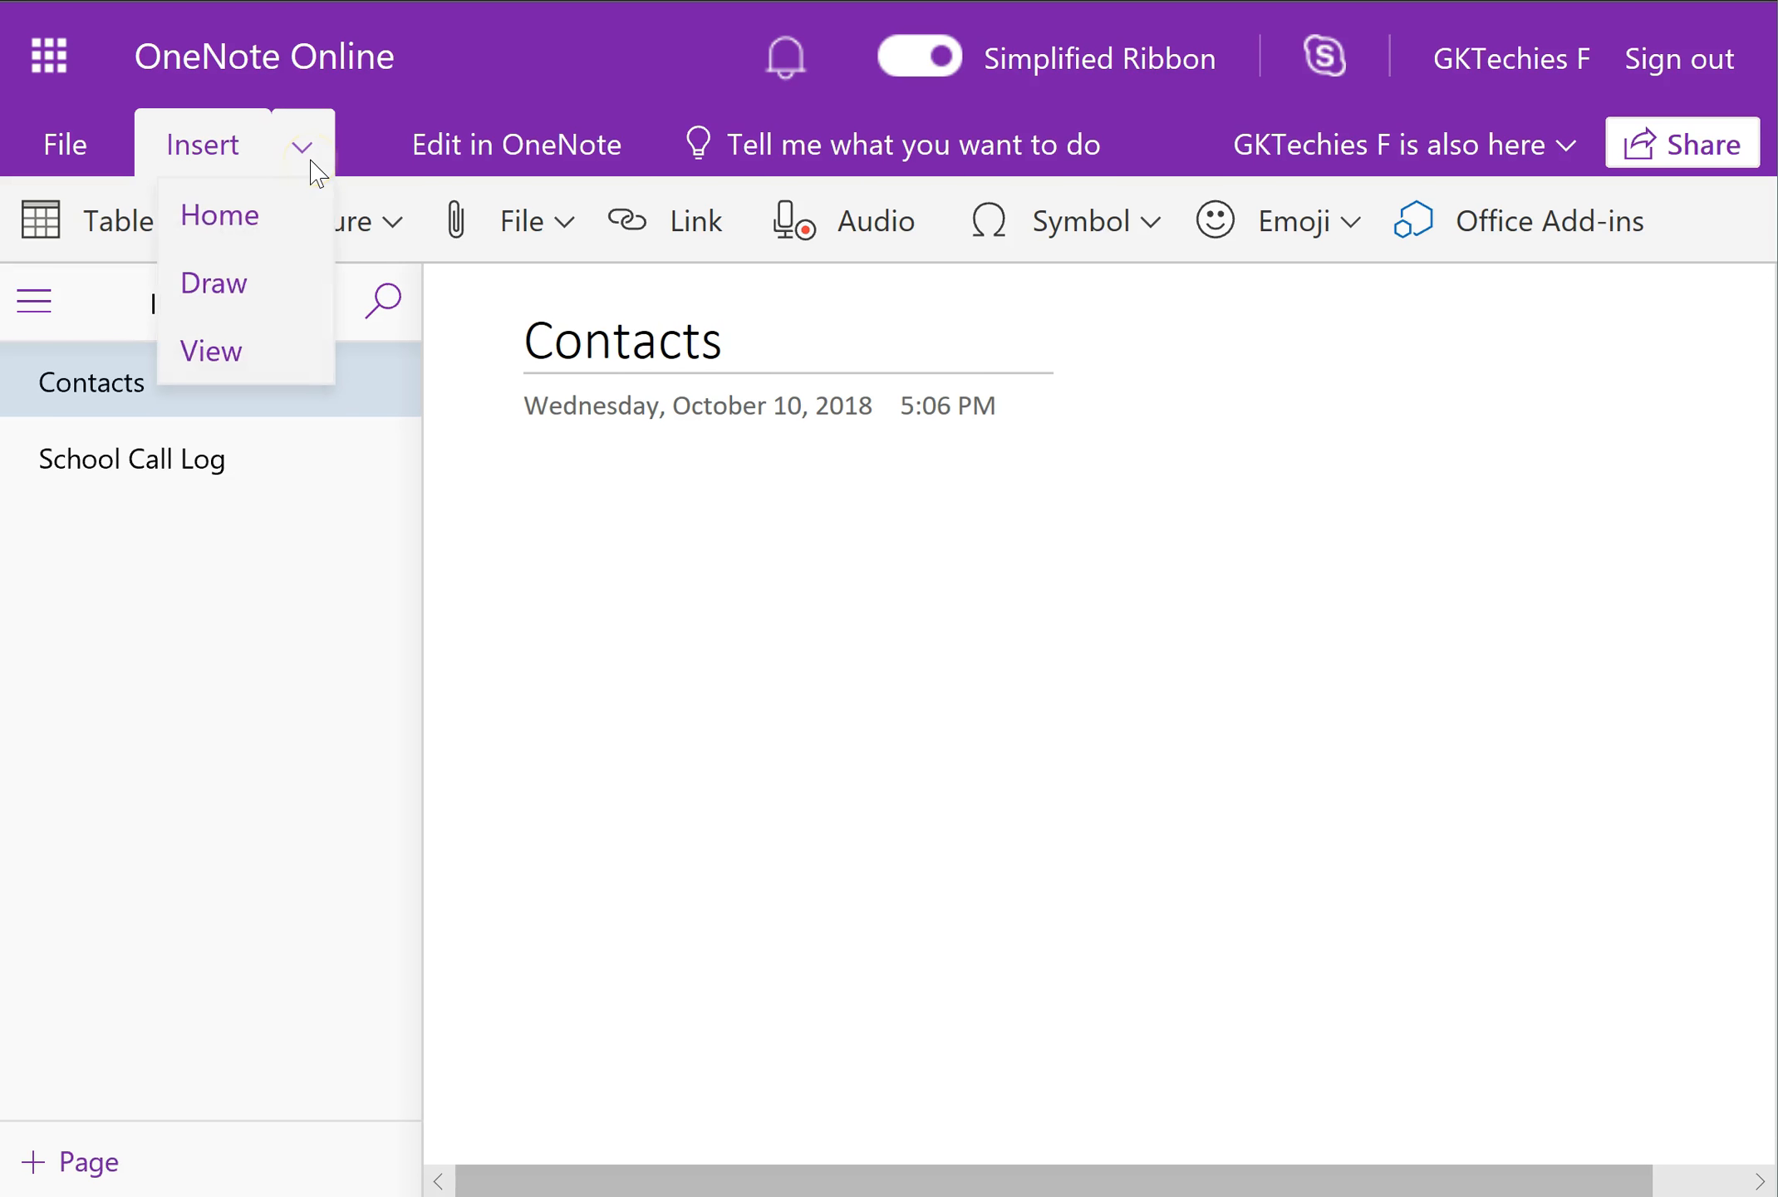
pyautogui.click(260, 282)
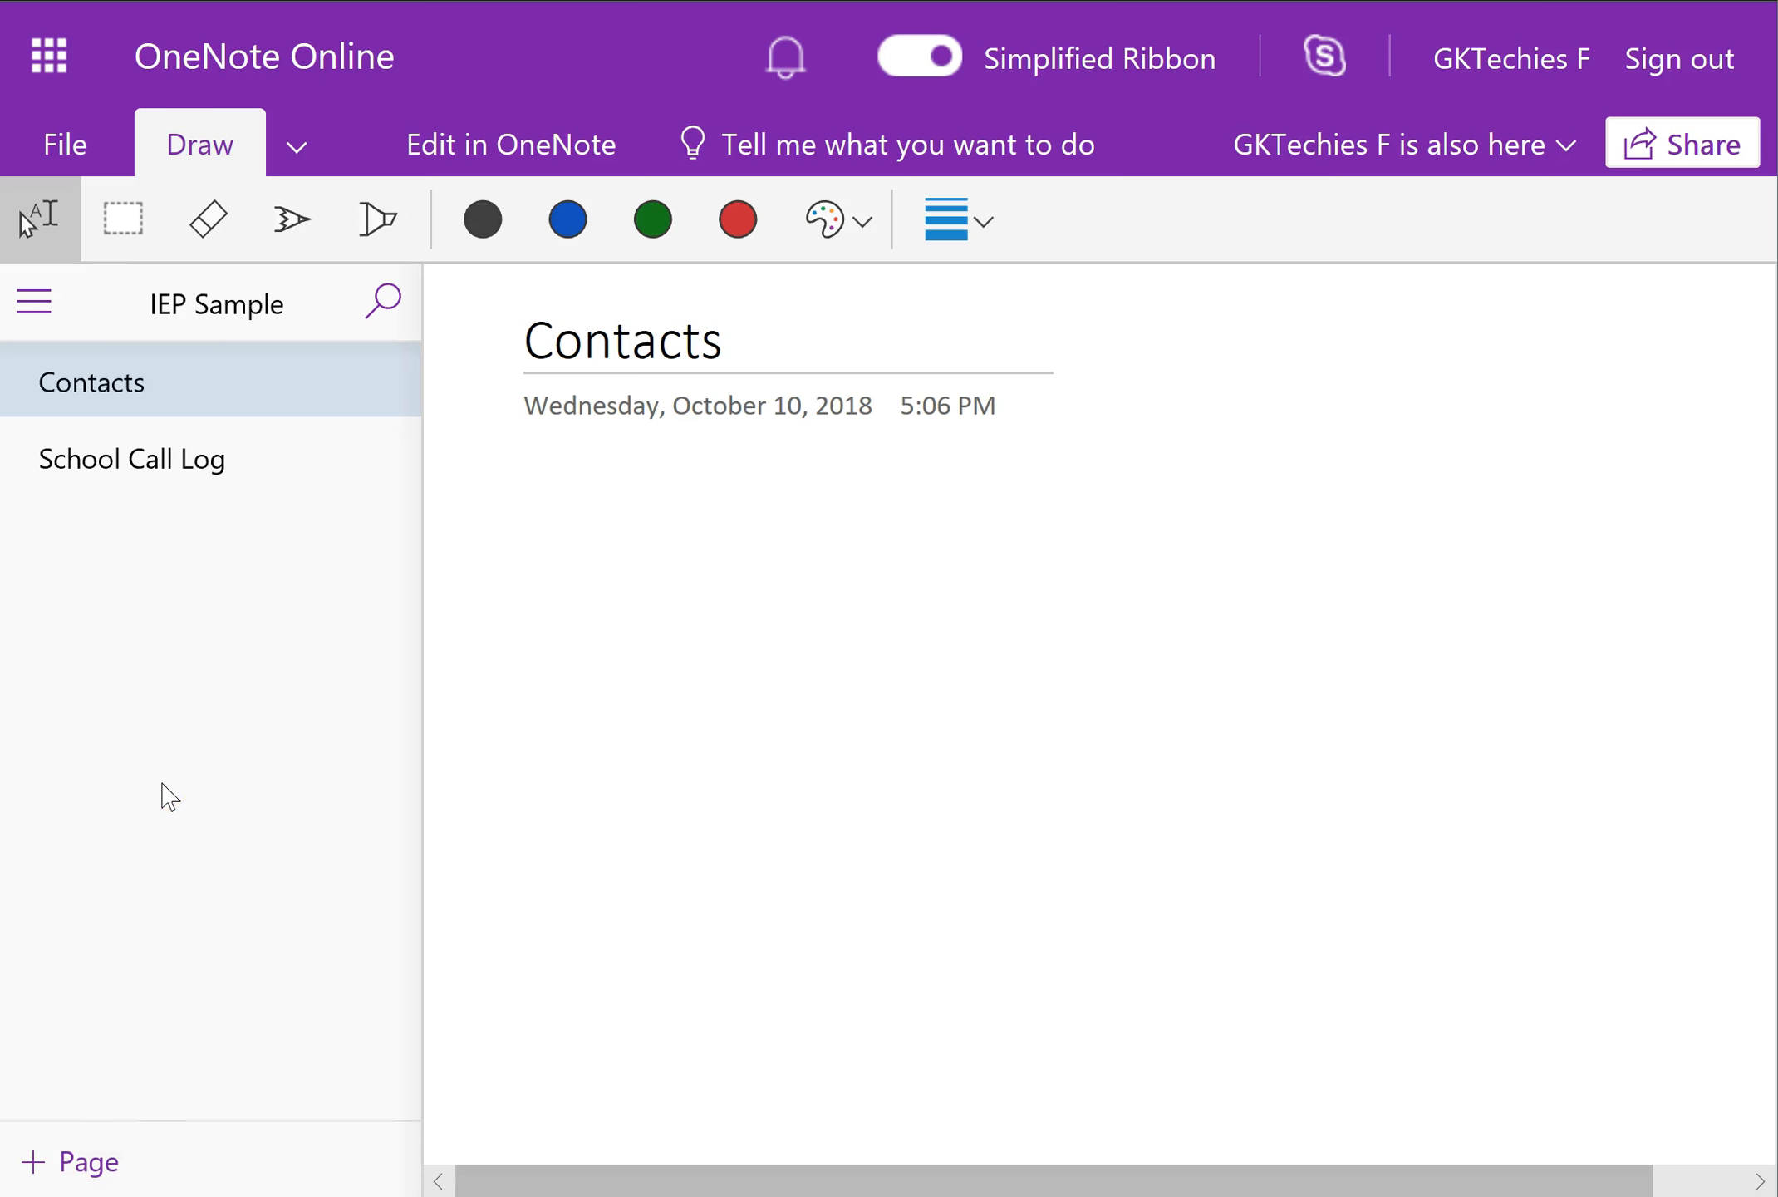
pyautogui.click(294, 218)
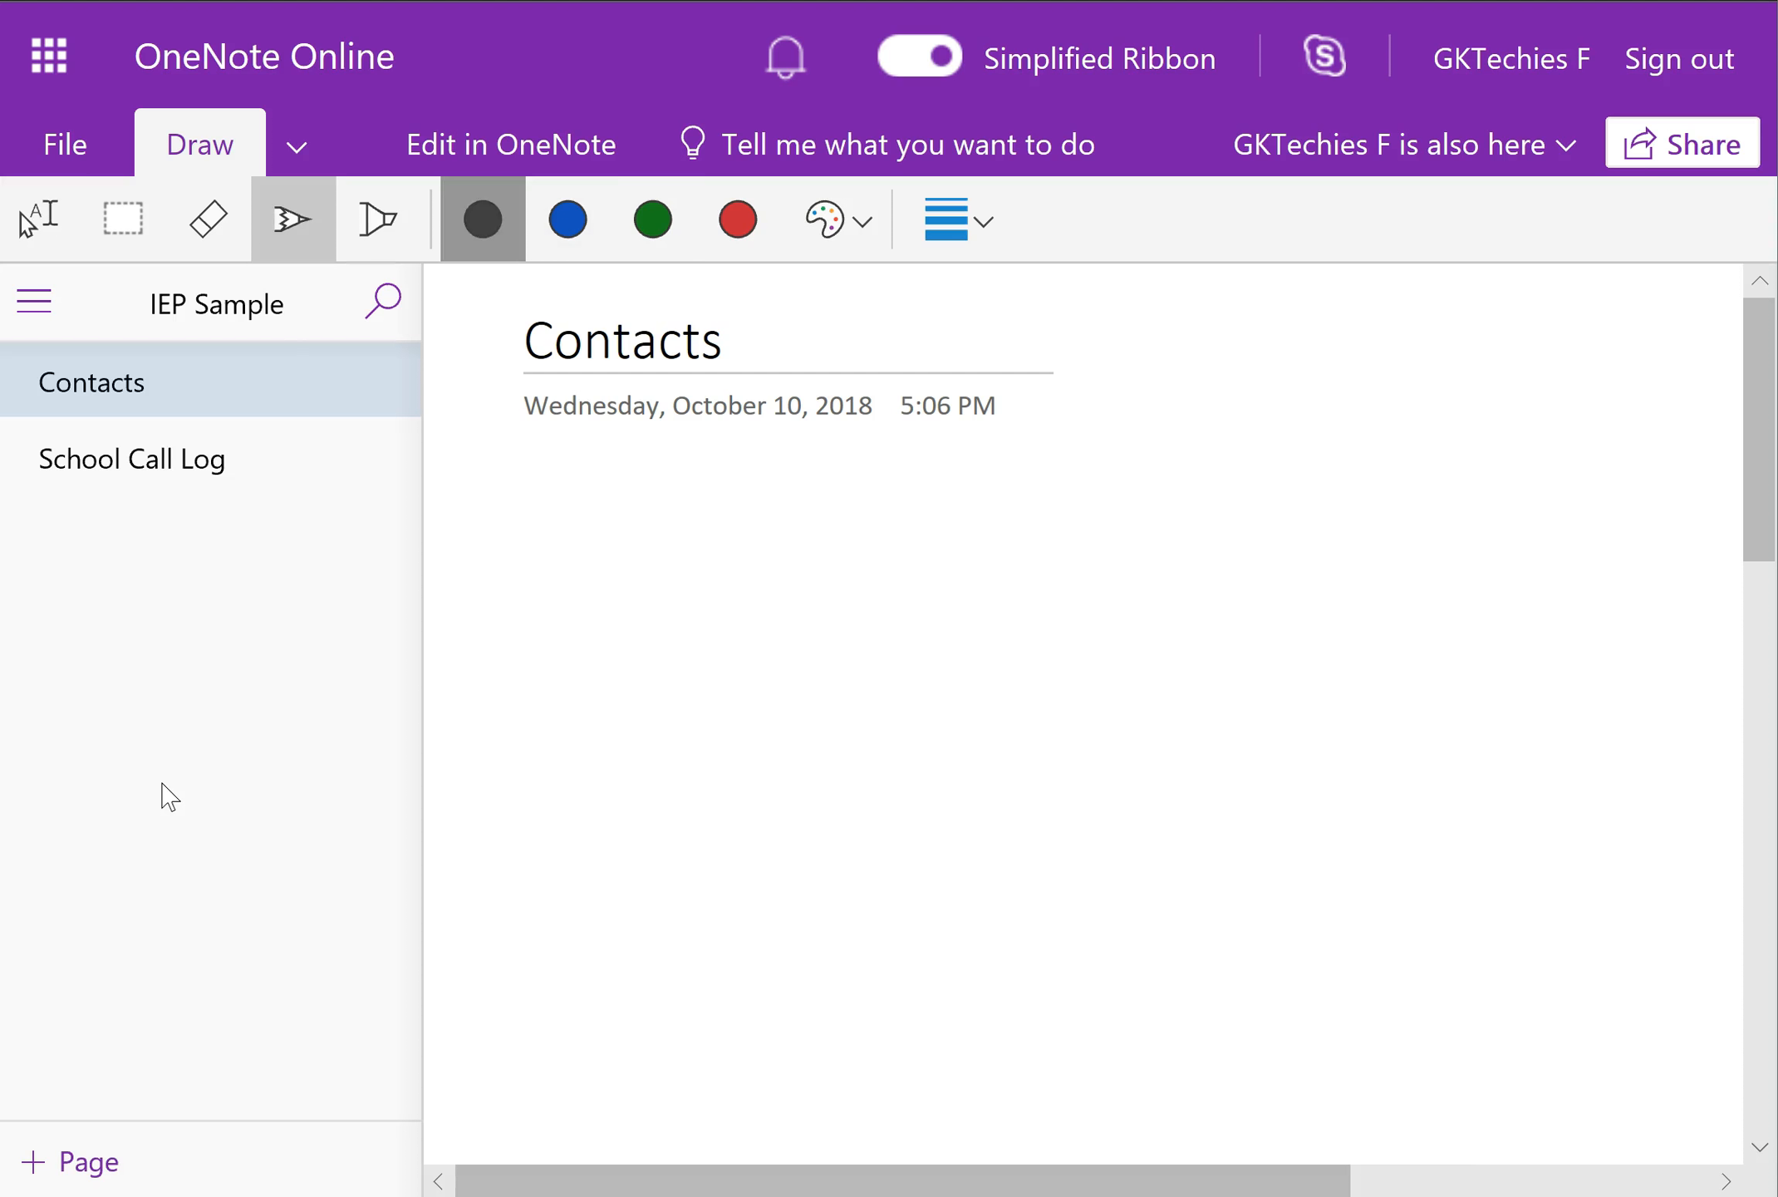
pyautogui.moveTo(526, 475)
pyautogui.mouseDown()
pyautogui.moveTo(525, 618)
pyautogui.moveTo(611, 595)
pyautogui.mouseUp()
pyautogui.moveTo(586, 526); pyautogui.dragTo(597, 522)
pyautogui.click(658, 623)
pyautogui.moveTo(651, 457); pyautogui.dragTo(657, 624)
pyautogui.moveTo(518, 665); pyautogui.dragTo(746, 646)
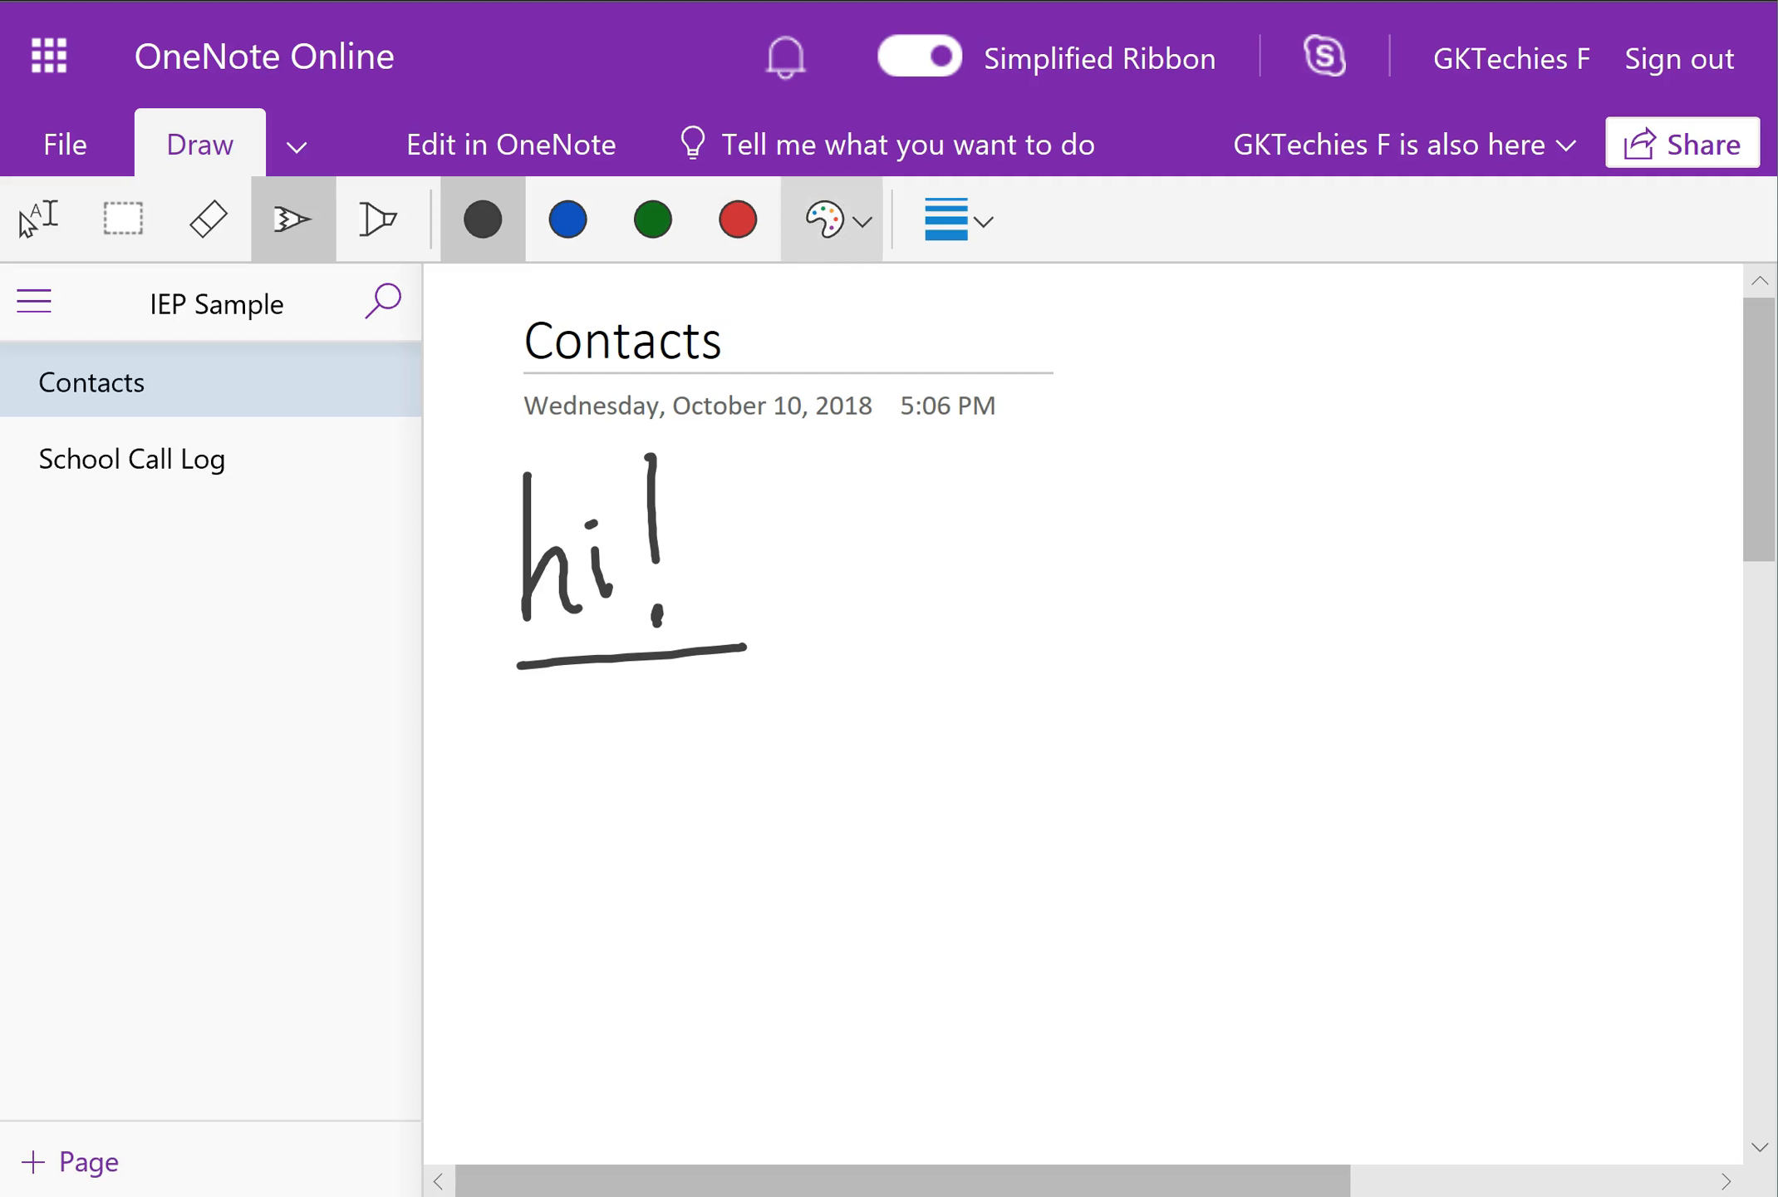
# - Look over the available ink colors, pen thicknesses and the viewing and navigation options
pyautogui.click(831, 220)
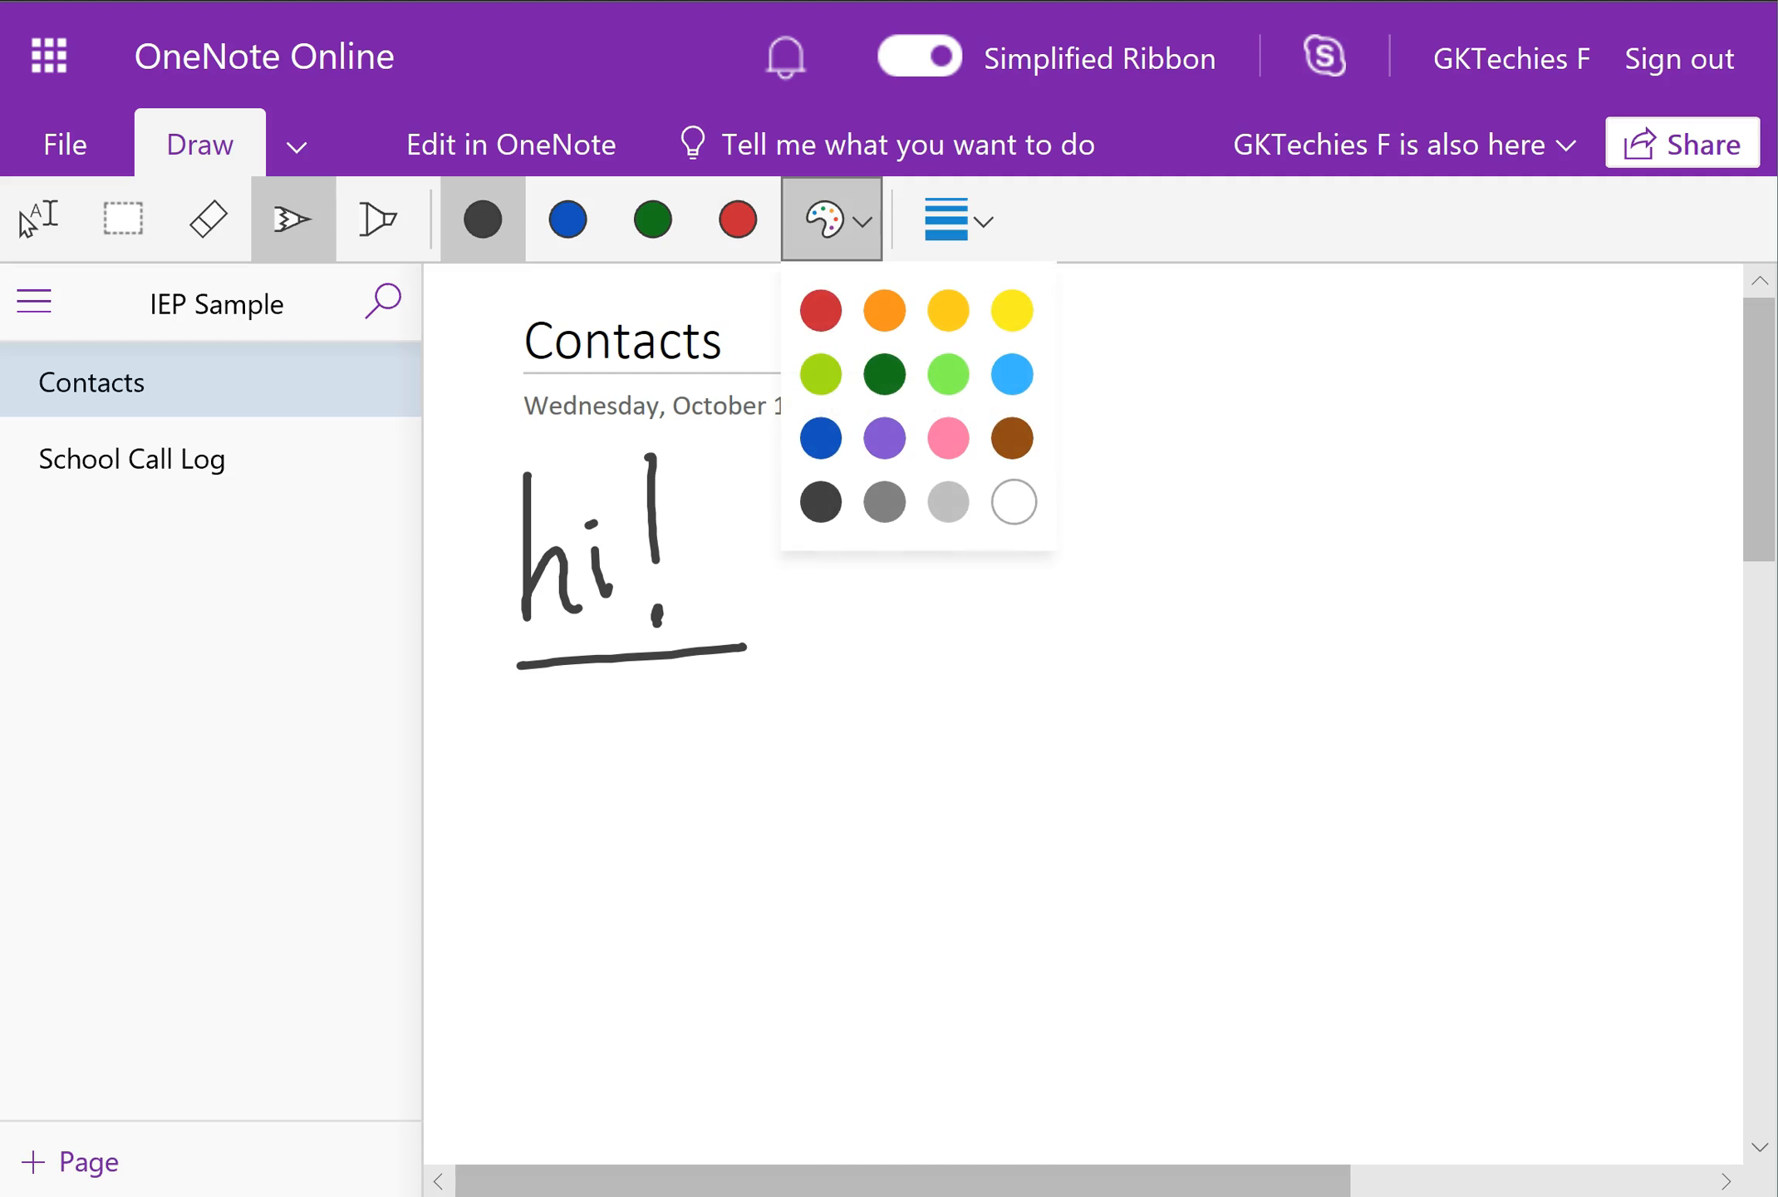
pyautogui.click(953, 219)
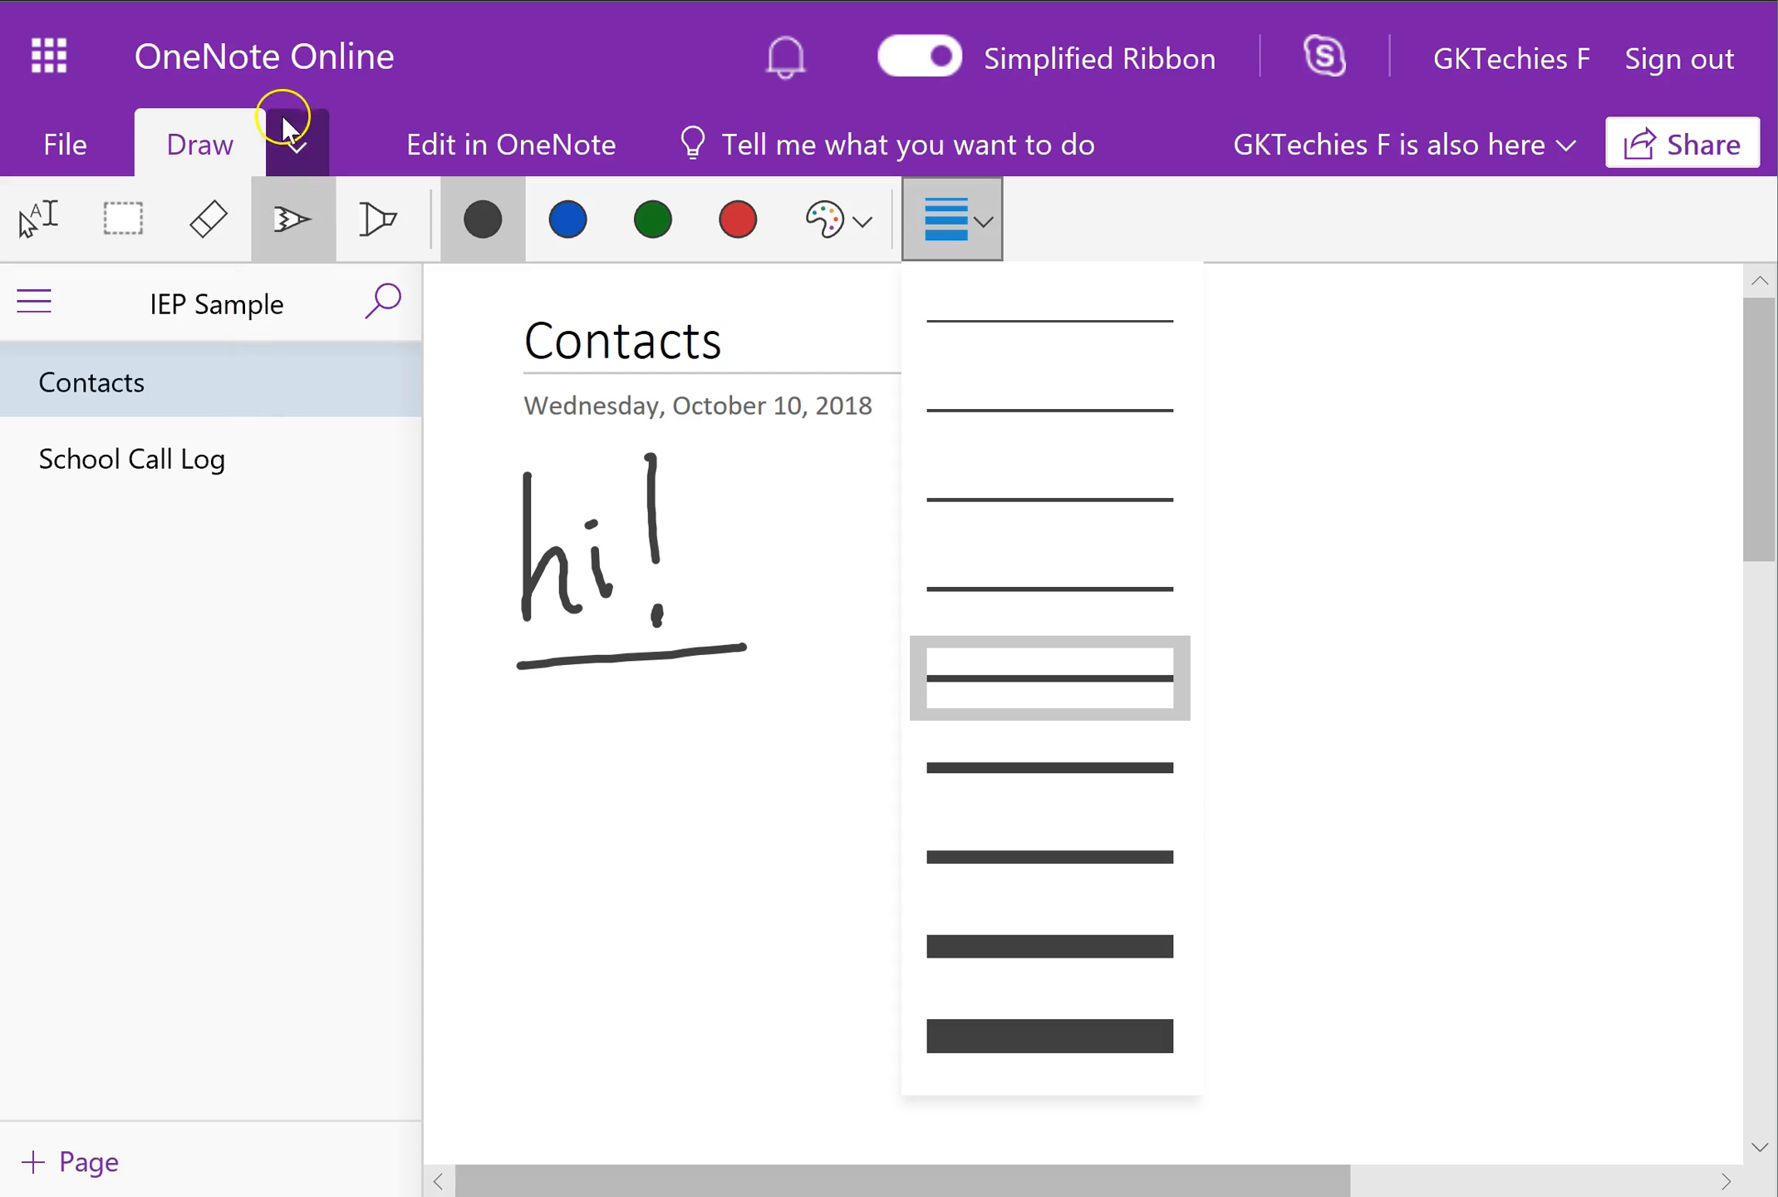
pyautogui.click(292, 148)
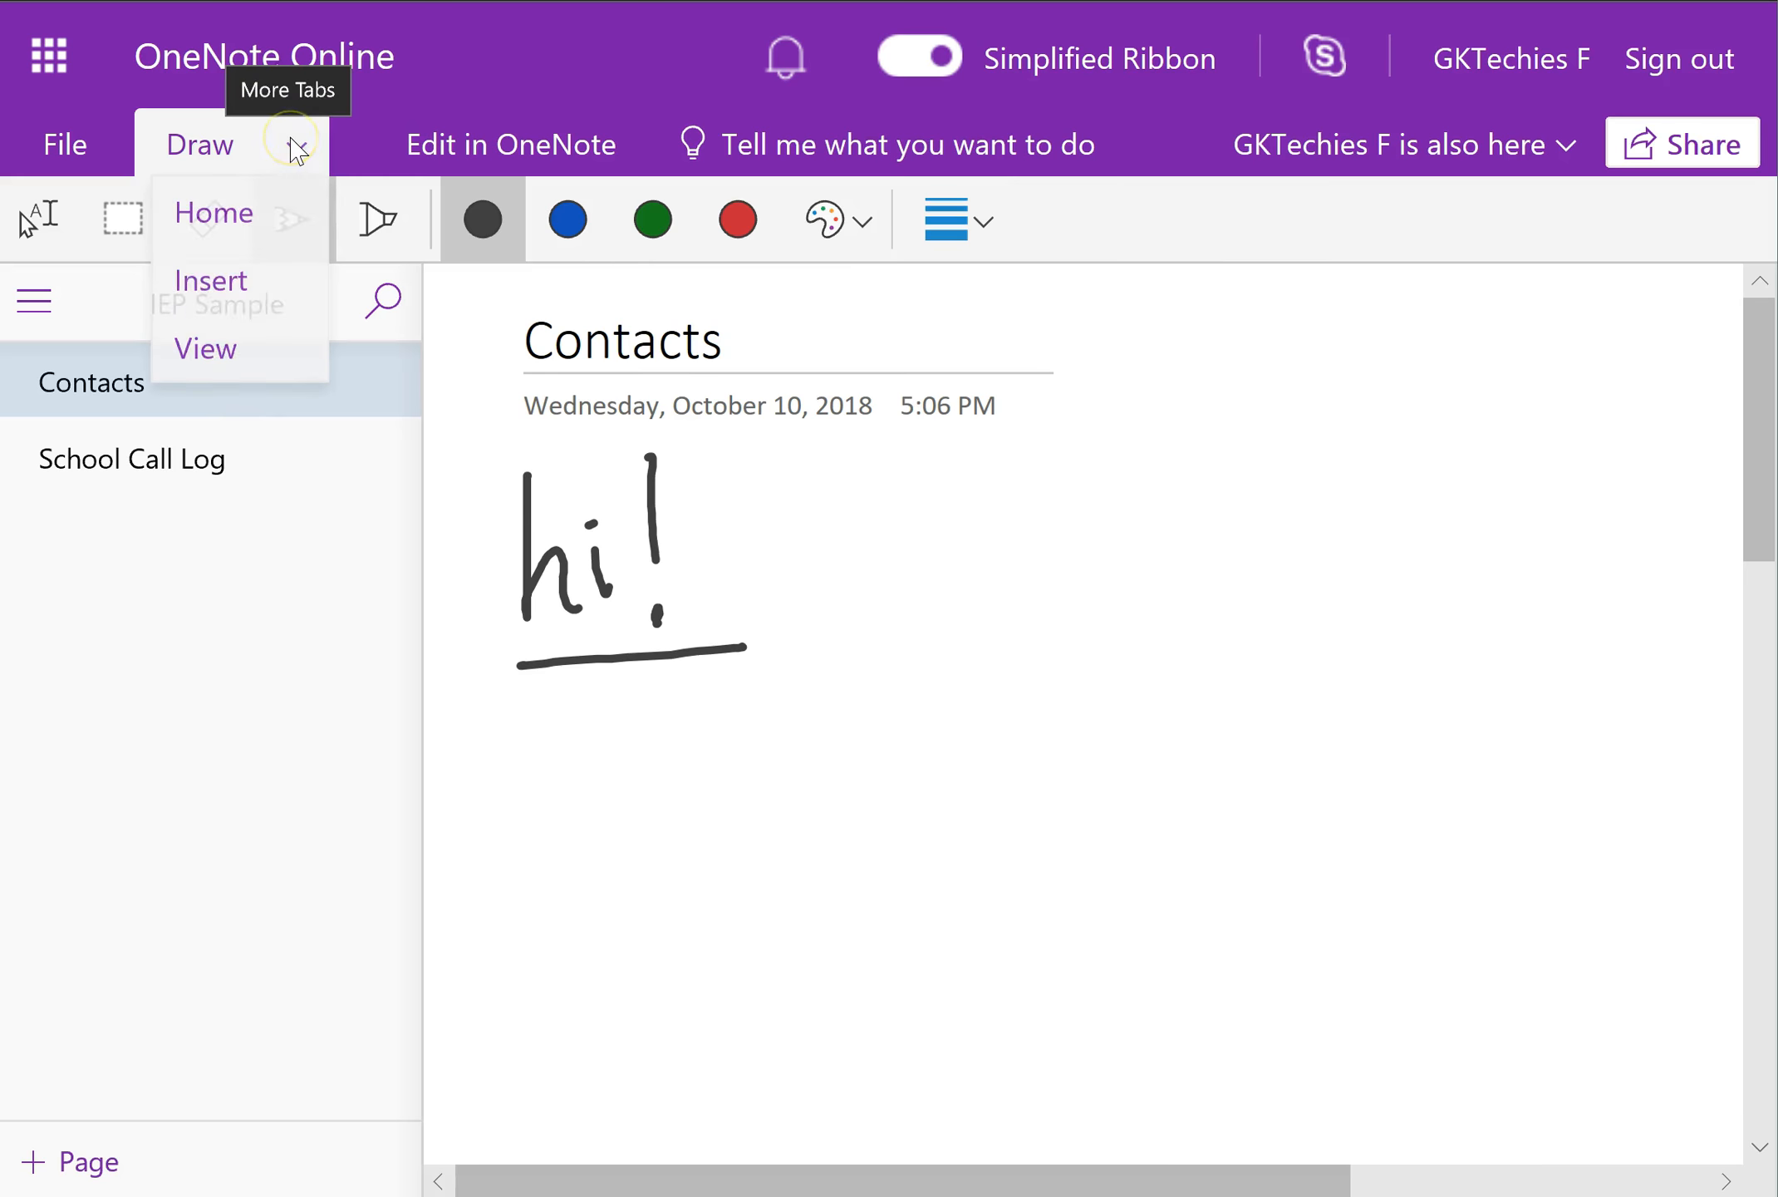
pyautogui.click(219, 378)
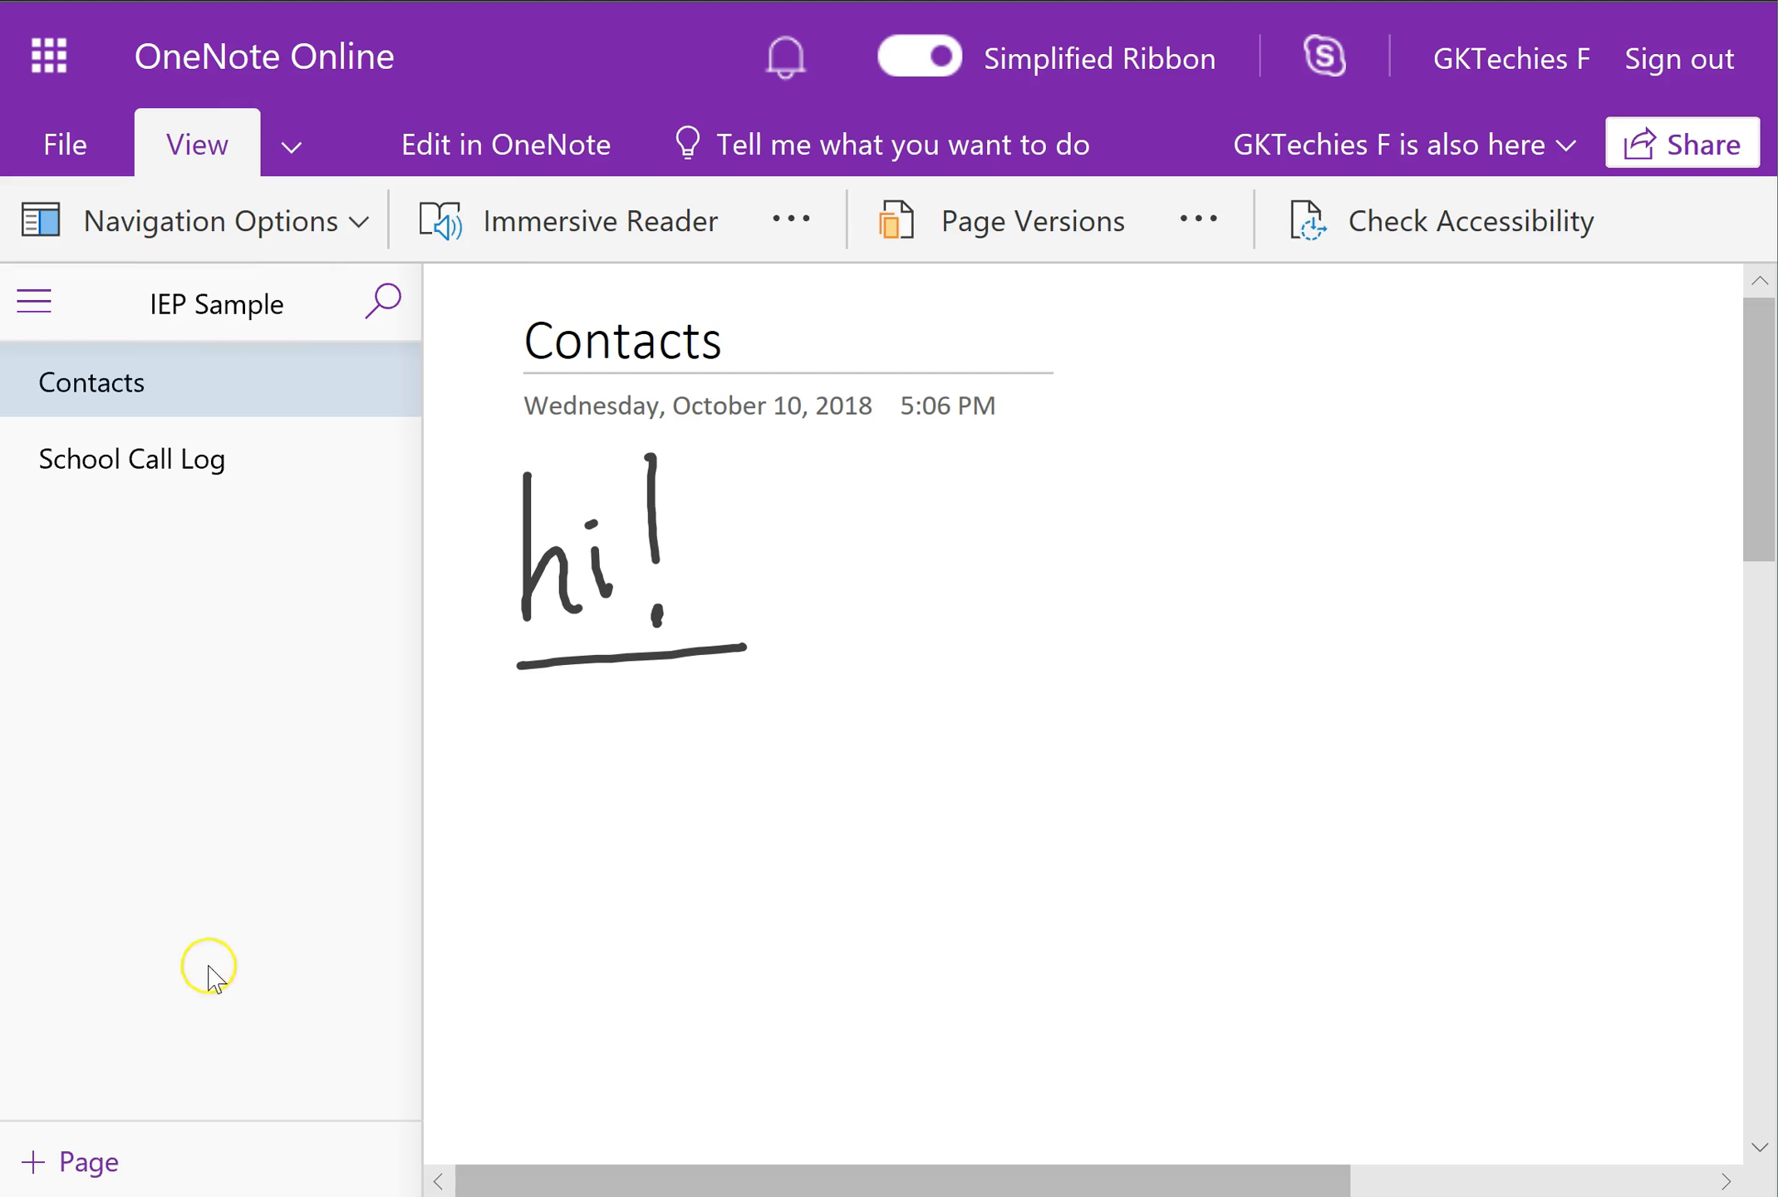
pyautogui.click(361, 224)
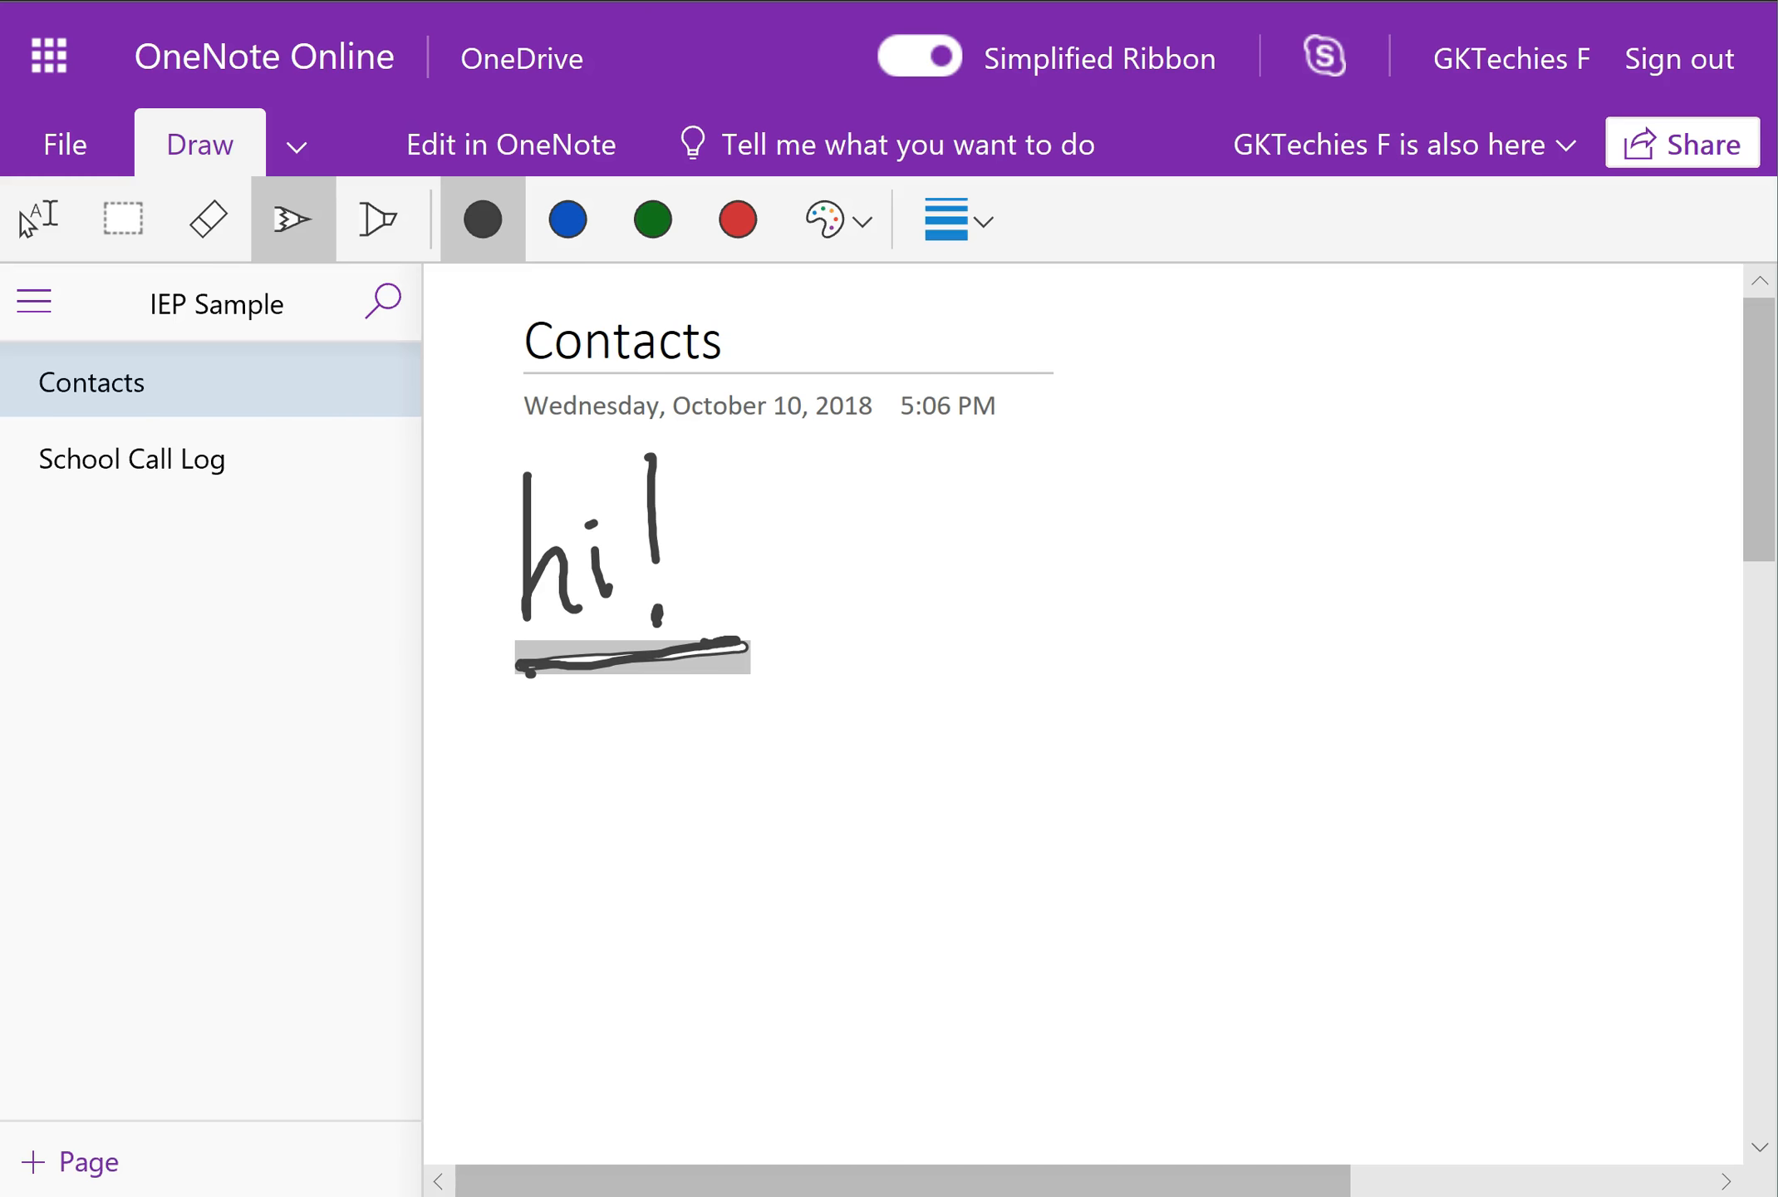
# - Search the current page for "Contact"
pyautogui.hotkey('ctrl', 'f')
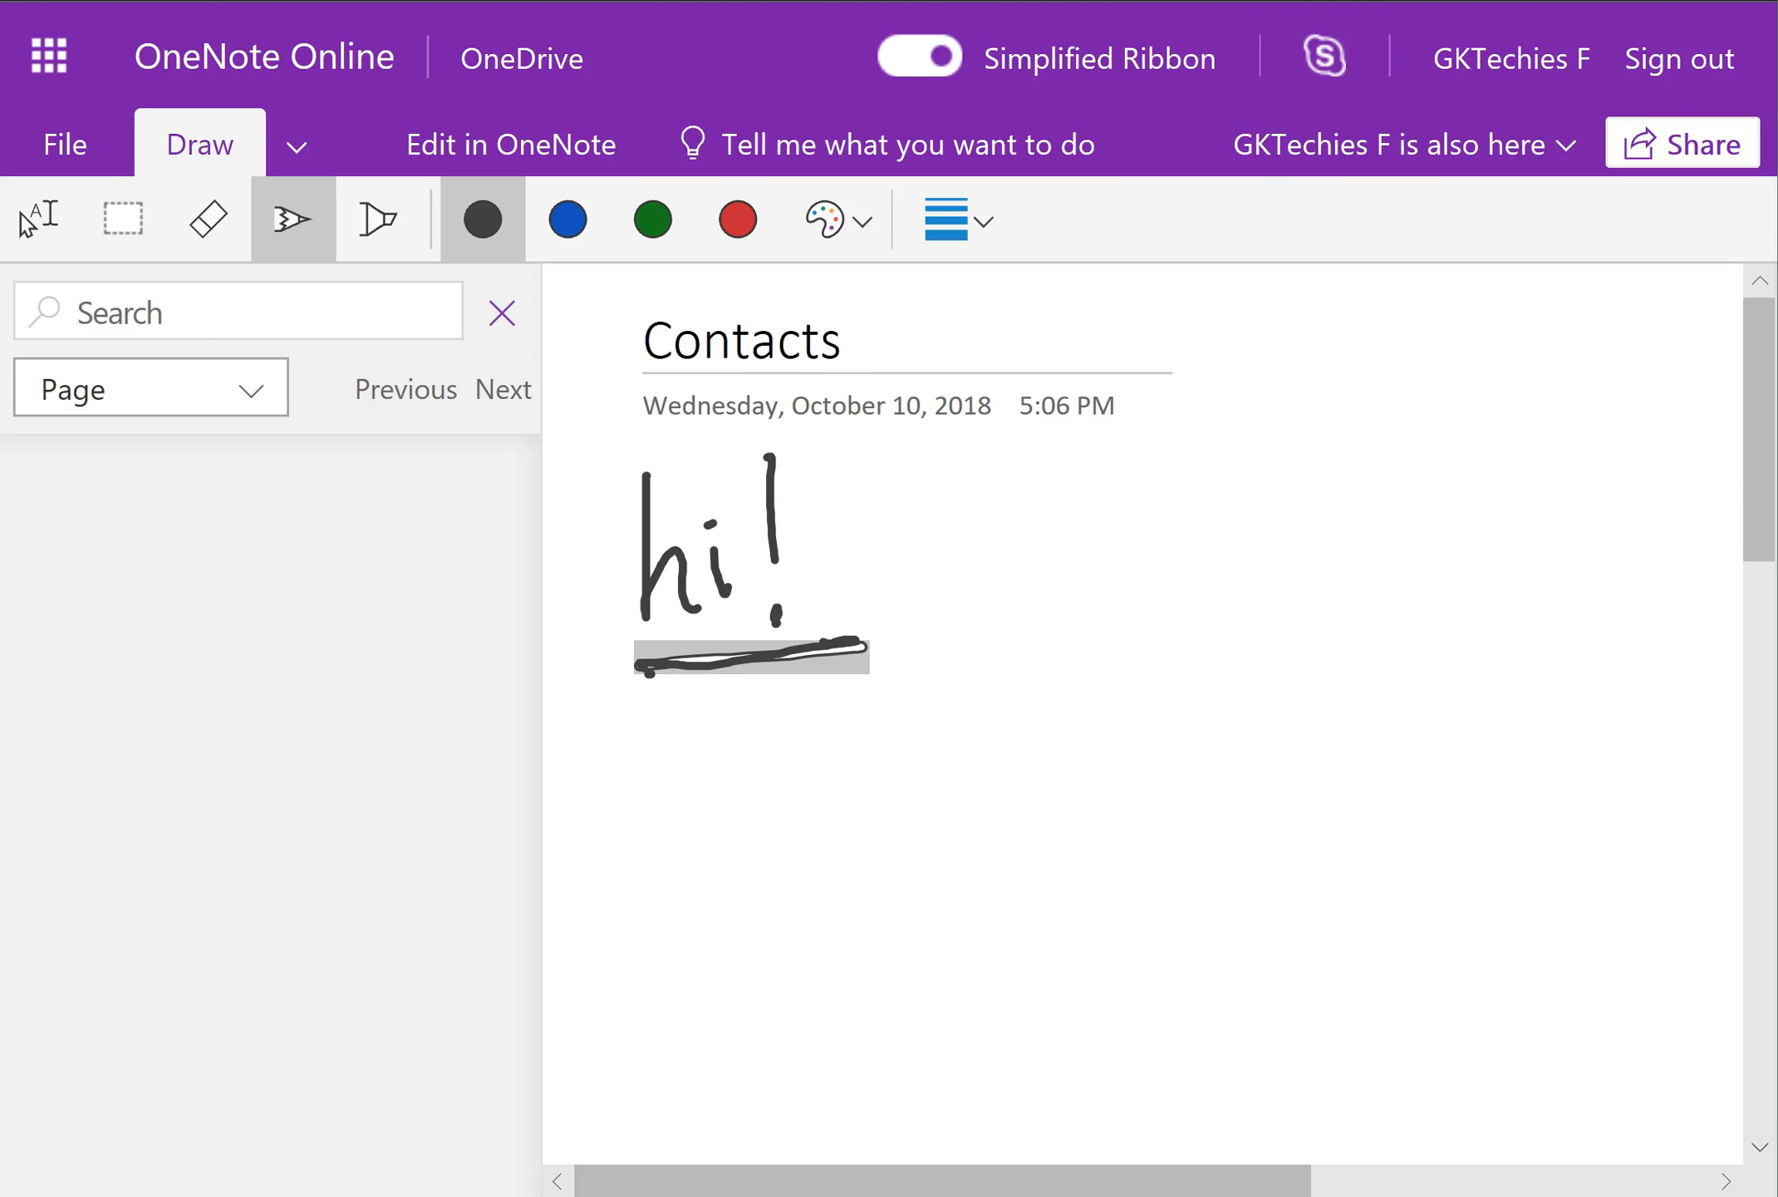
pyautogui.write('Contact')
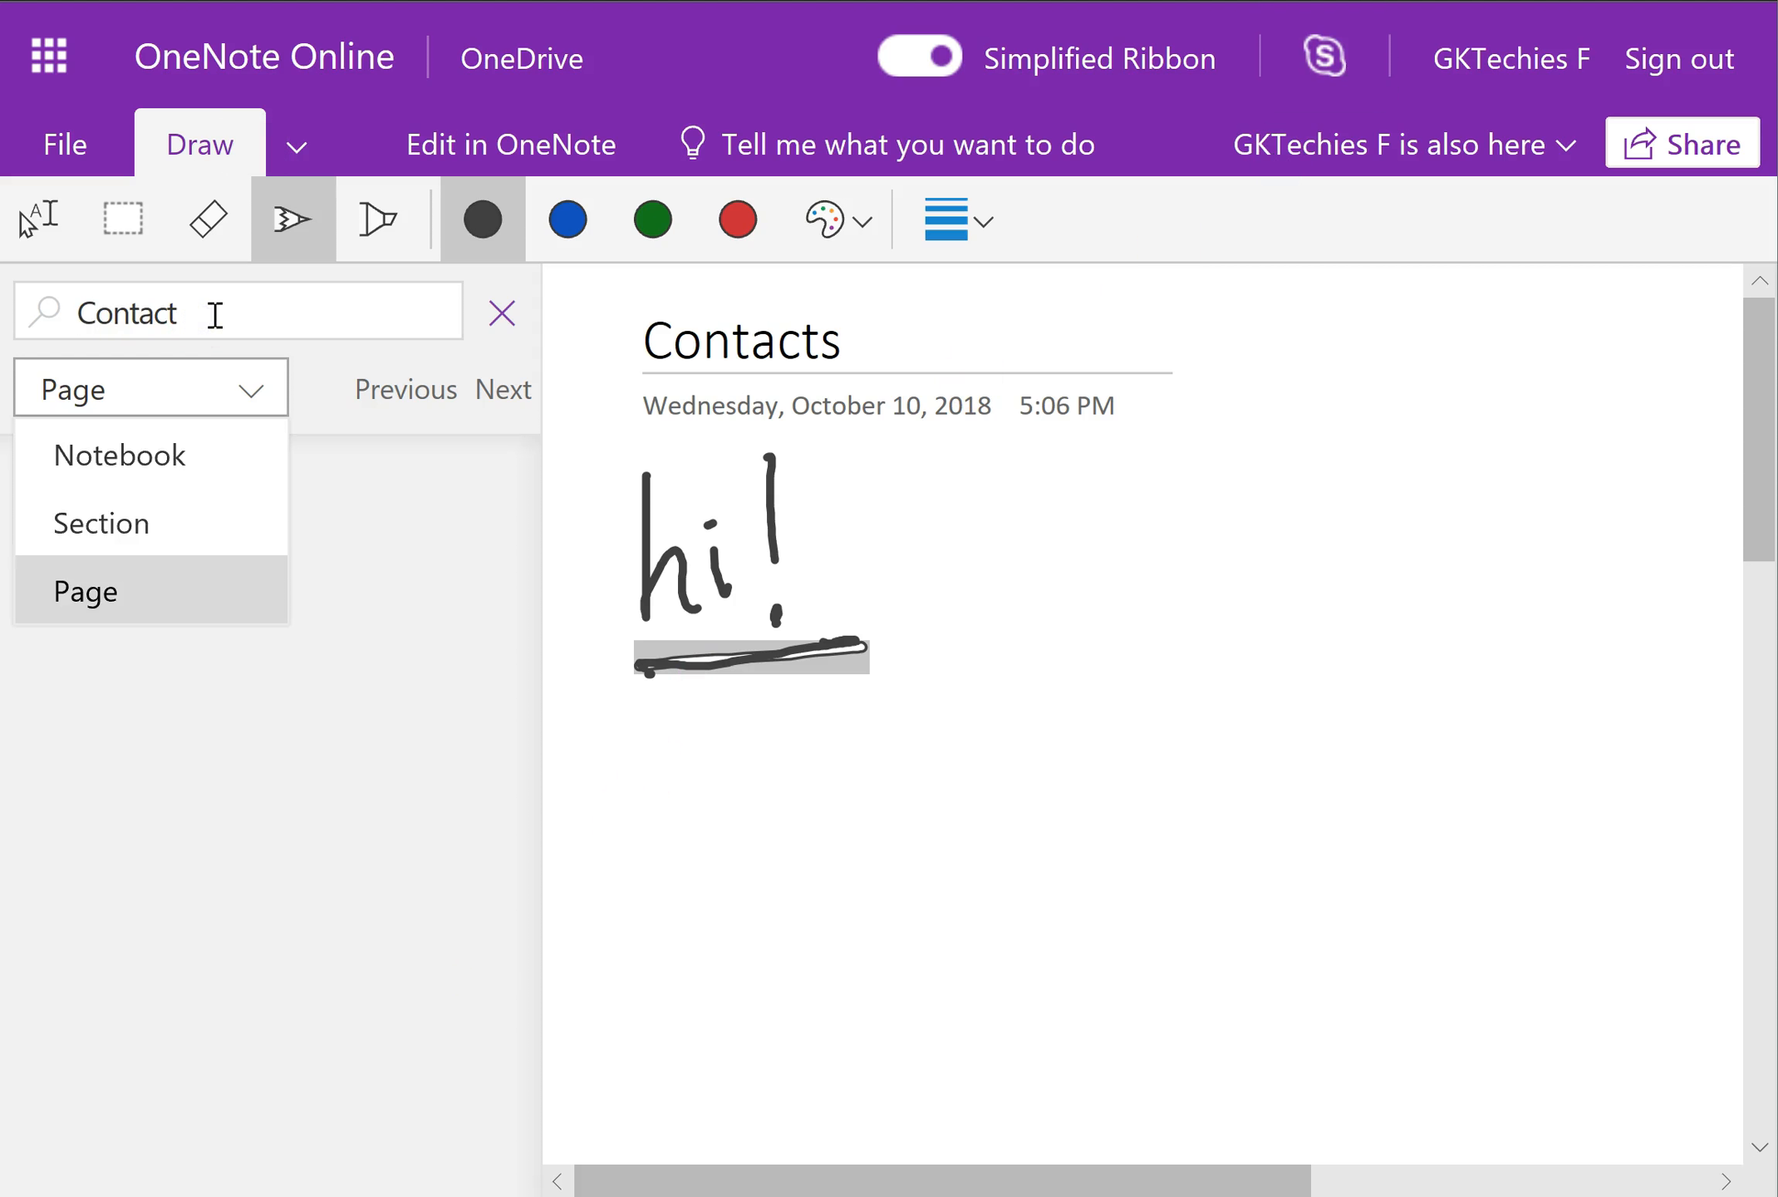